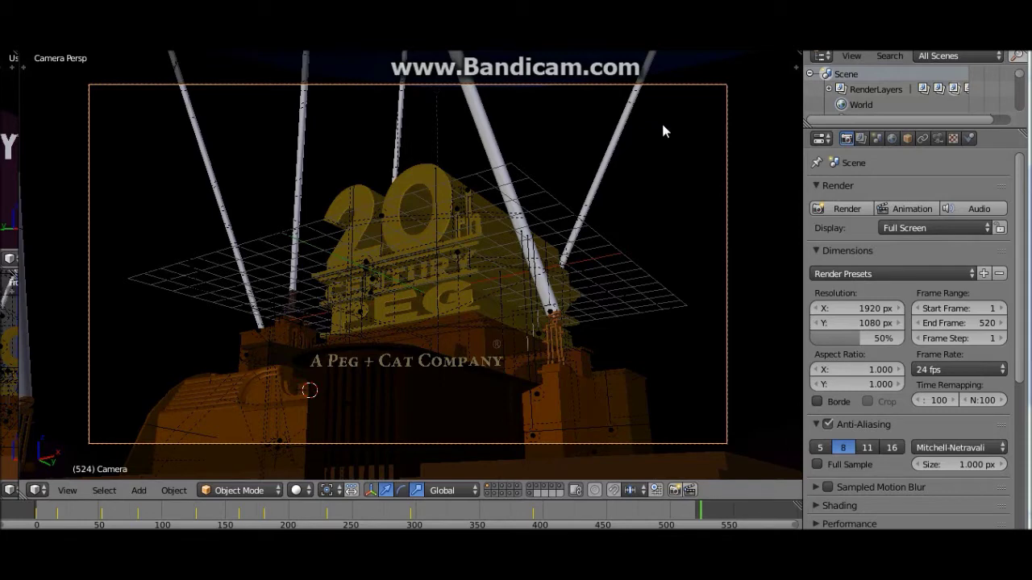
# Set the animation to frame 146 and widen the outliner and properties area.
pyautogui.click(626, 224)
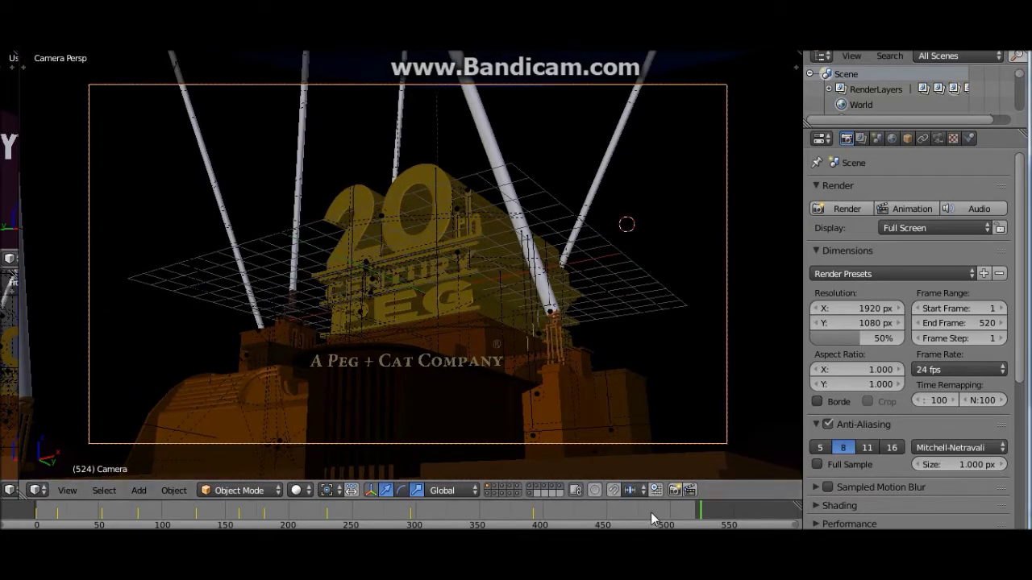
pyautogui.moveTo(675, 512); pyautogui.dragTo(220, 522)
pyautogui.scroll(-2, 810, 103)
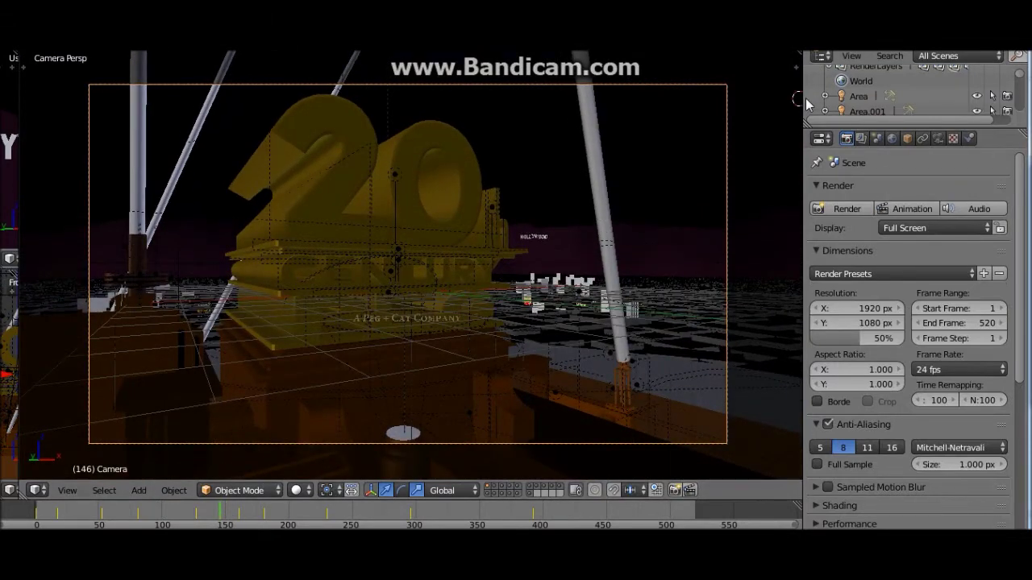
pyautogui.moveTo(803, 103); pyautogui.dragTo(619, 102)
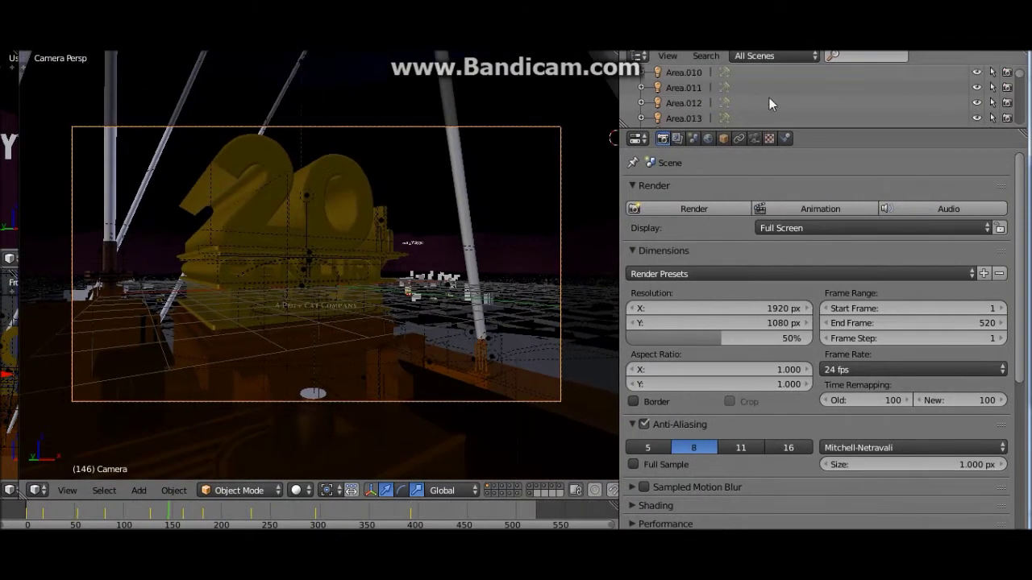
# Select the Cylinder.025 mesh parented to the Camera and show its Spotlights 2 material settings.
pyautogui.scroll(-10, 769, 97)
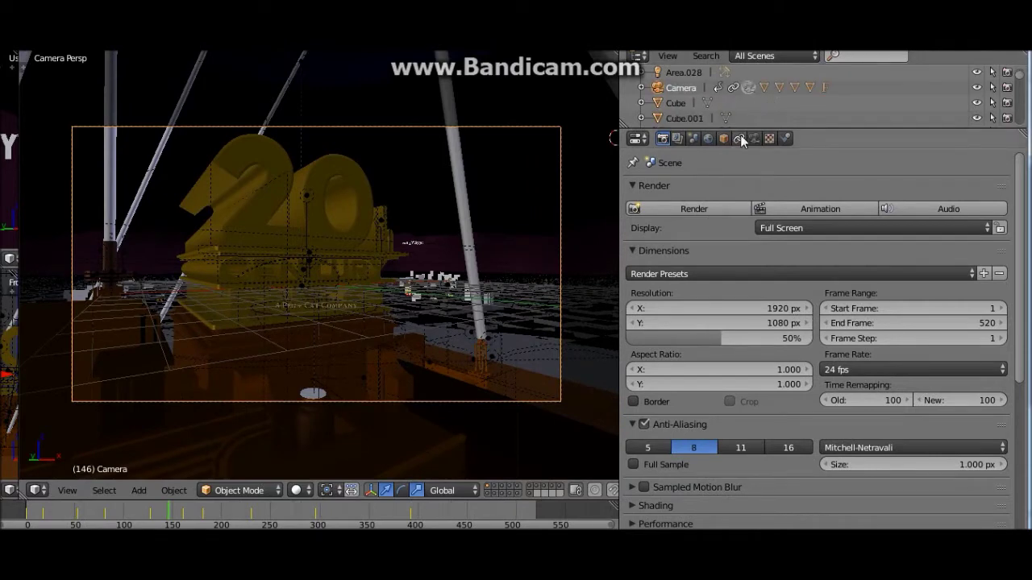
pyautogui.click(748, 88)
pyautogui.click(763, 87)
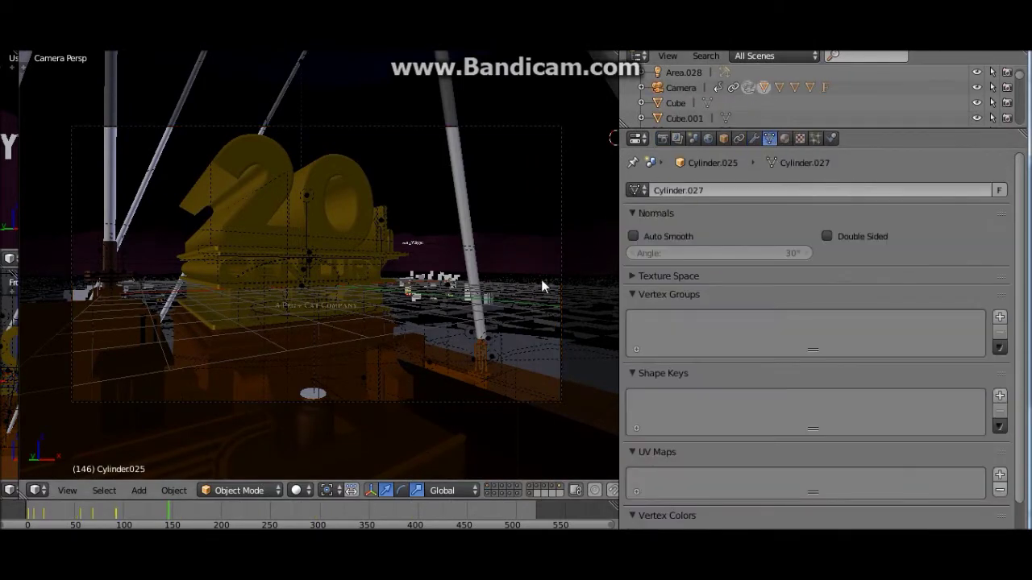
pyautogui.scroll(1, 540, 286)
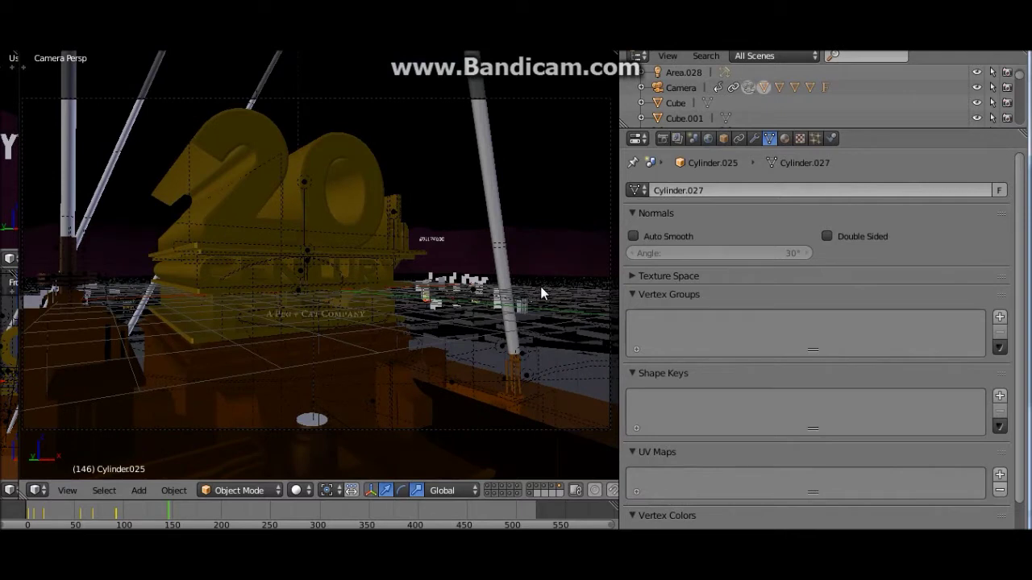
pyautogui.scroll(-1, 540, 286)
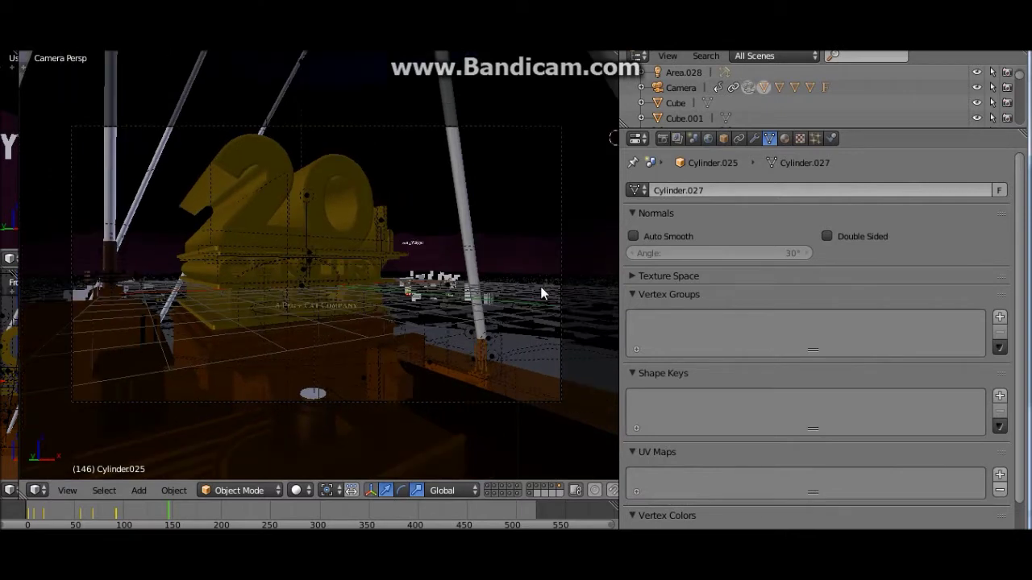
pyautogui.click(783, 139)
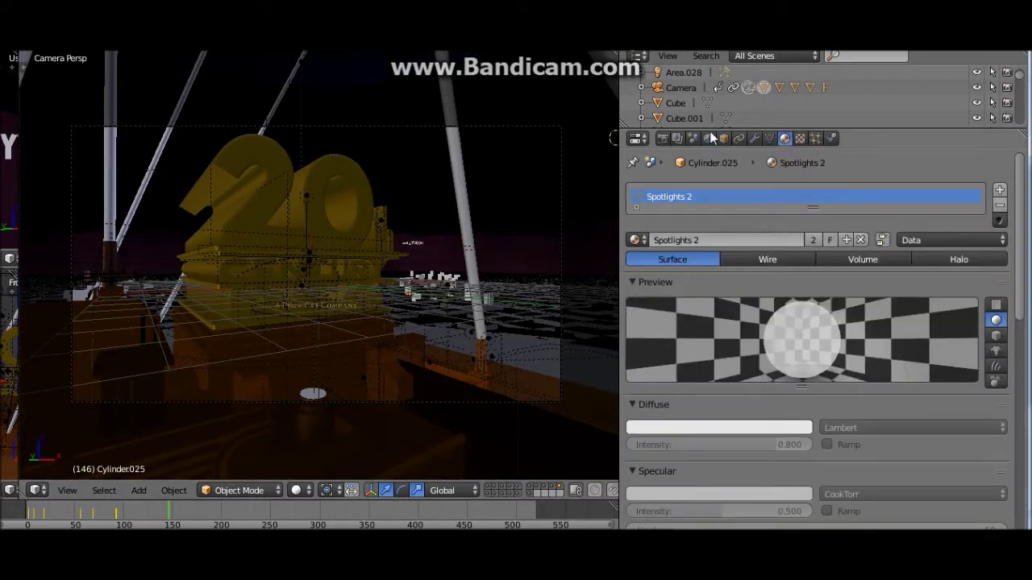
# Set the Spotlights 2 diffuse colour to red (R 0.800, G 0.000, B 0.002) with the animation at frame 9.
pyautogui.moveTo(105, 514); pyautogui.dragTo(58, 506)
pyautogui.scroll(-4, 138, 417)
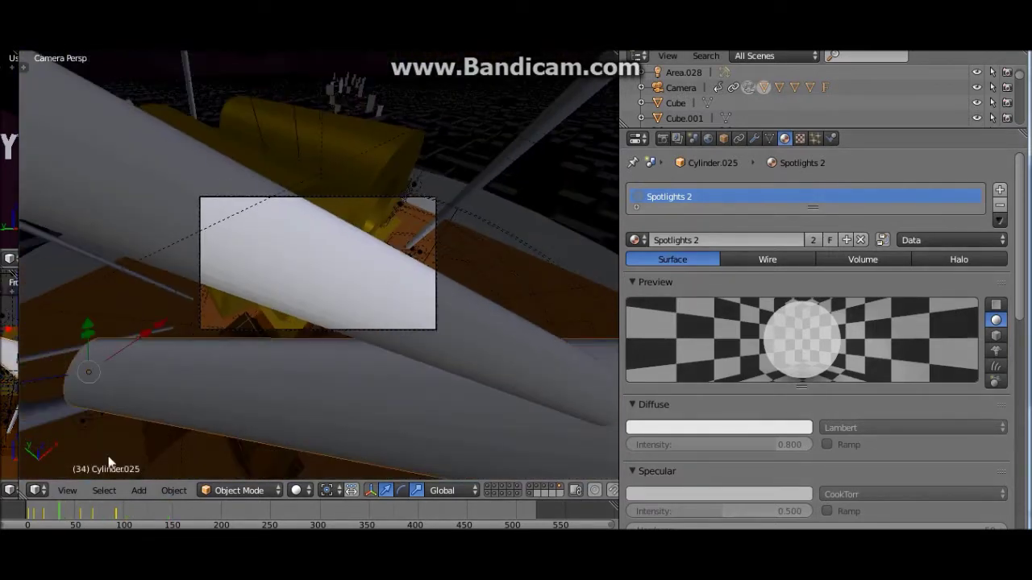
pyautogui.moveTo(62, 515); pyautogui.dragTo(35, 525)
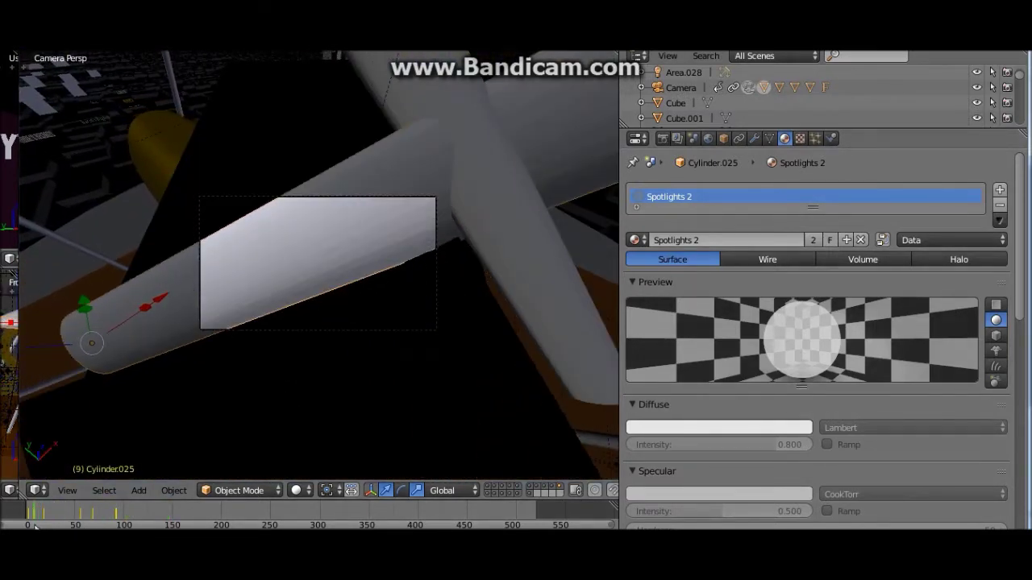
pyautogui.scroll(3, 339, 383)
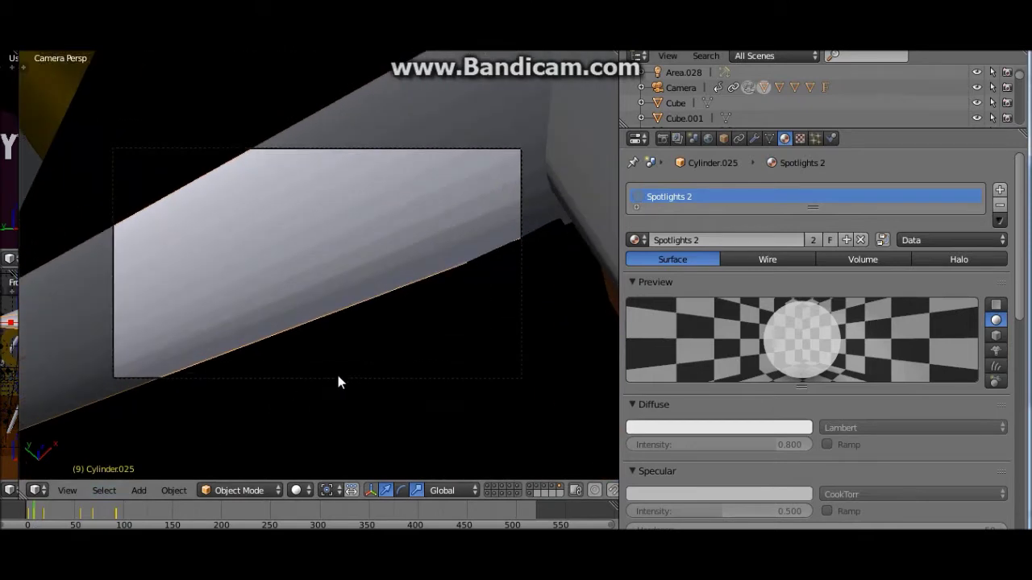
pyautogui.click(680, 427)
pyautogui.moveTo(689, 333); pyautogui.dragTo(691, 335)
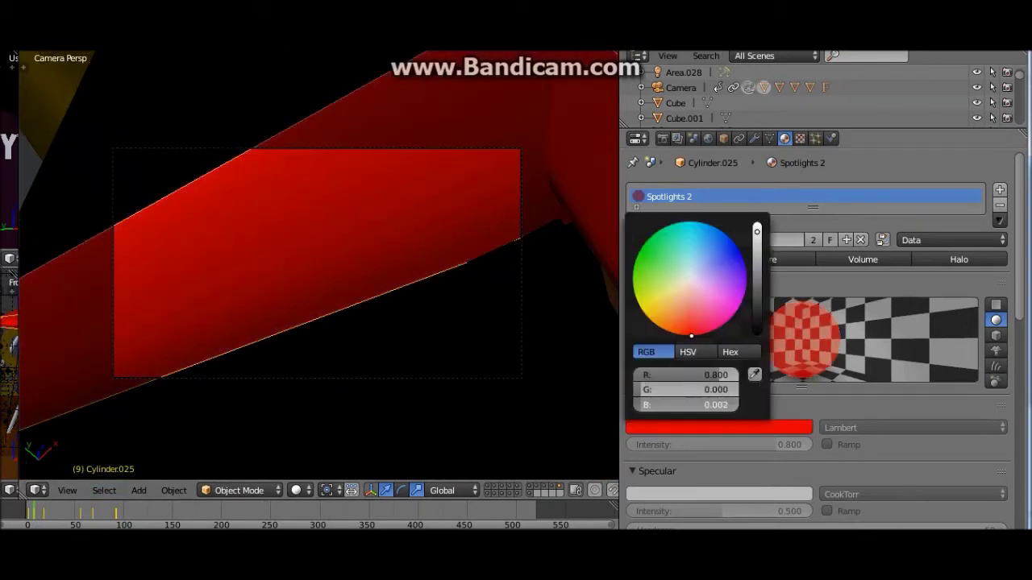
pyautogui.scroll(2, 290, 286)
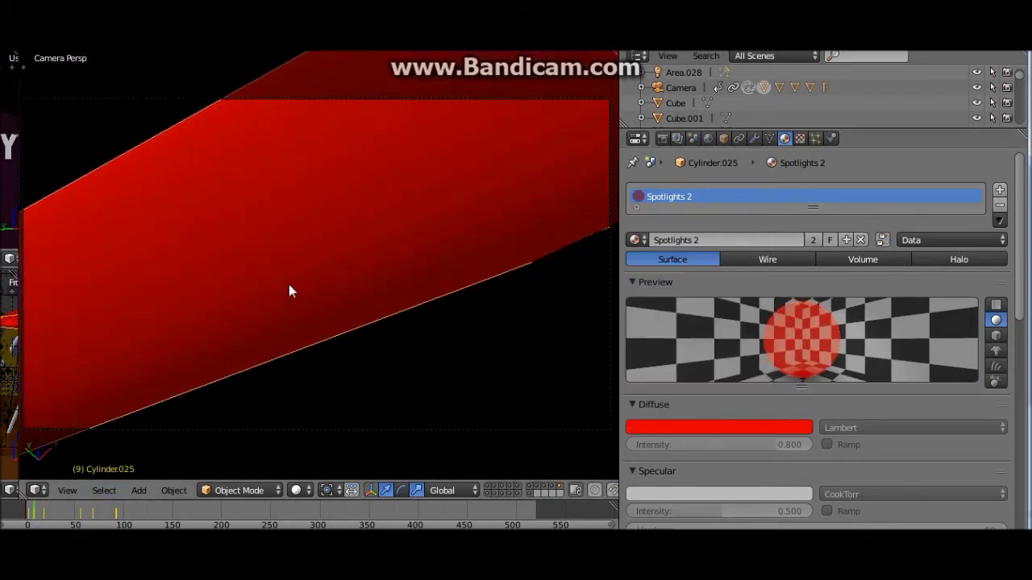
pyautogui.scroll(-3, 289, 284)
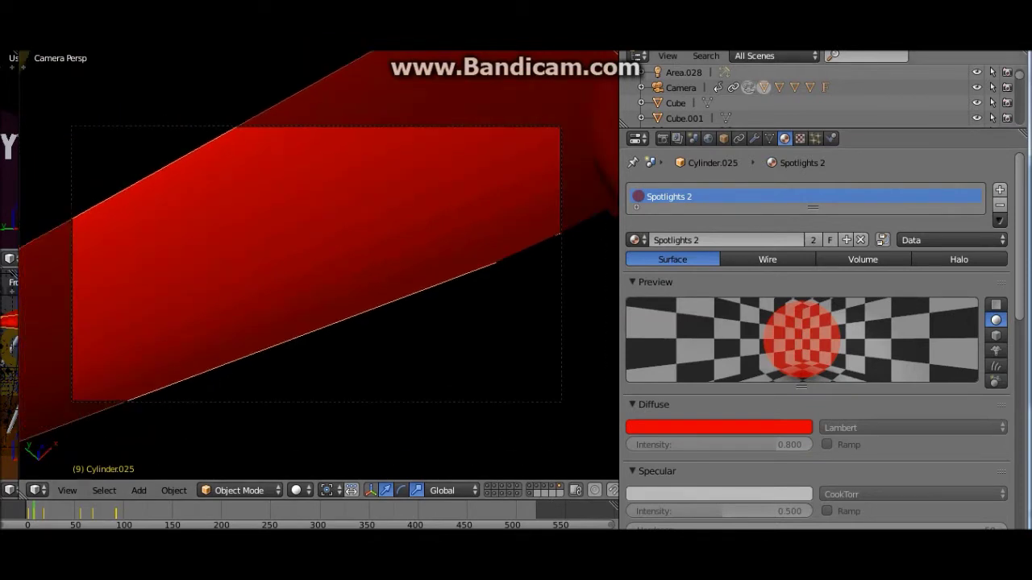
# Check the materials of the Camera's other child meshes, including Plane.005 and Cylinder.026, at different frames.
pyautogui.click(778, 87)
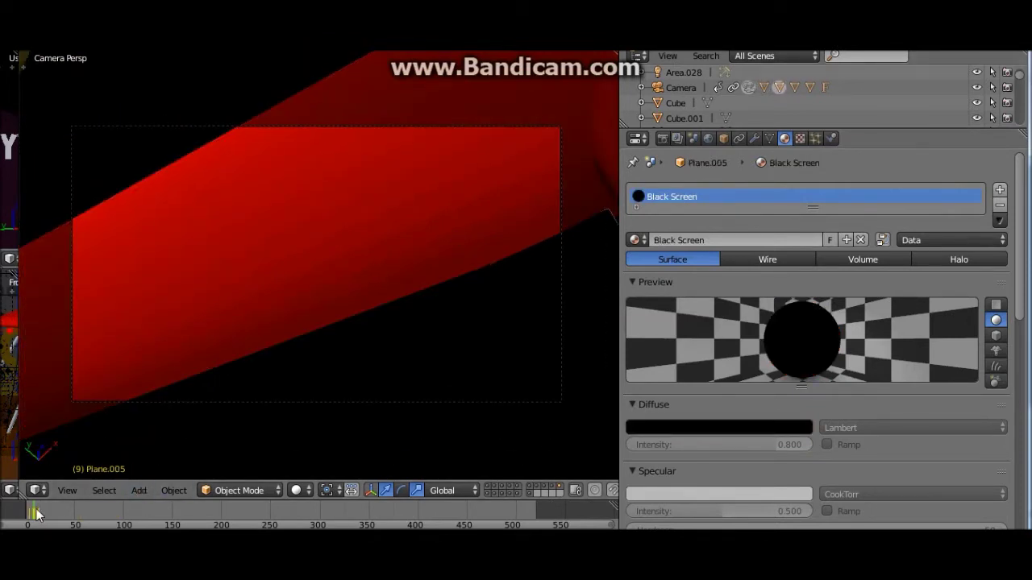
pyautogui.click(27, 520)
pyautogui.moveTo(26, 519); pyautogui.dragTo(407, 515)
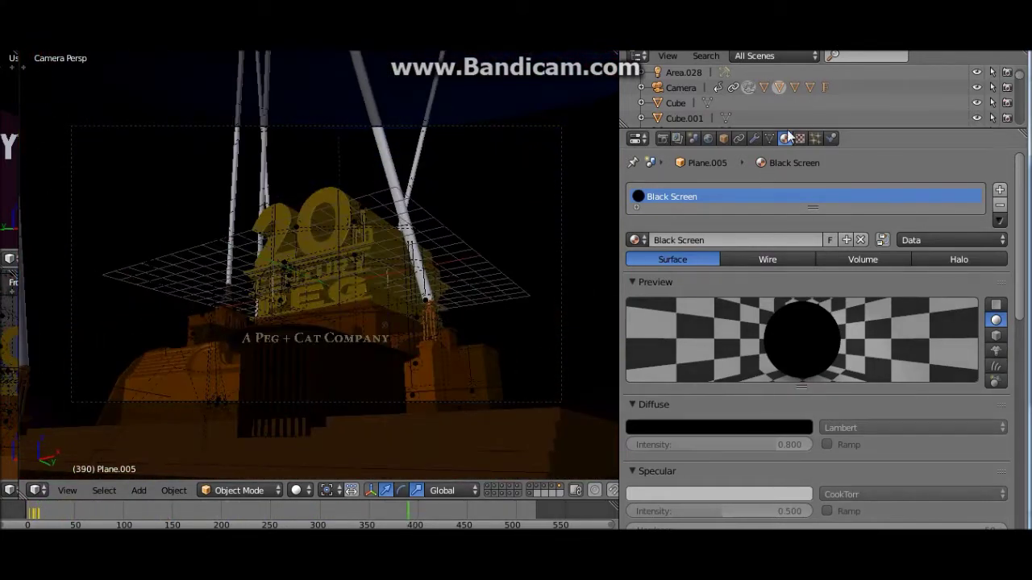
pyautogui.click(792, 87)
pyautogui.moveTo(242, 509); pyautogui.dragTo(59, 524)
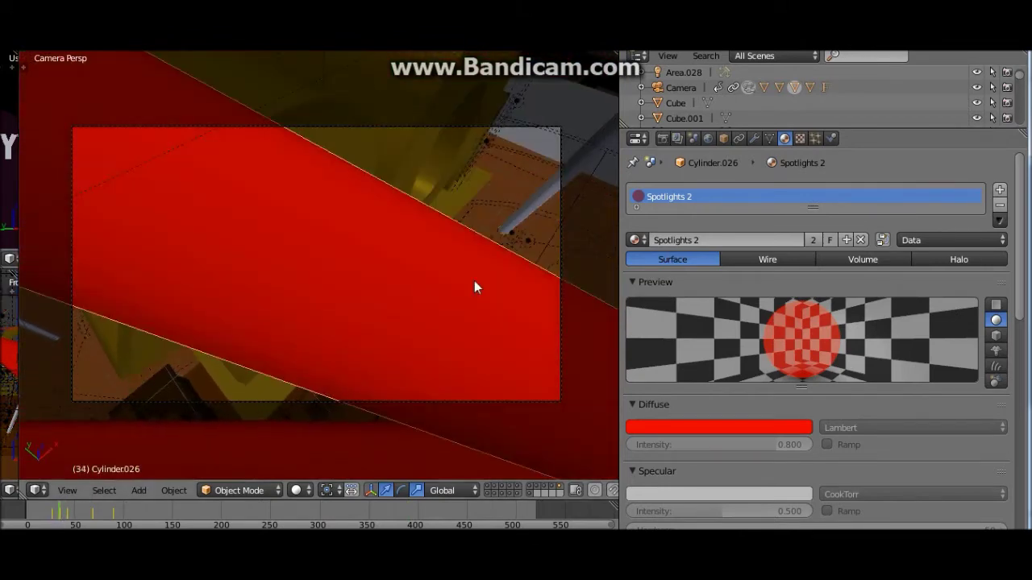
pyautogui.click(810, 88)
# At frame 469, set the Byline material's diffuse colour on the "A Peg + Cat Company" text to red.
pyautogui.moveTo(52, 511); pyautogui.dragTo(485, 514)
pyautogui.click(825, 87)
pyautogui.click(708, 427)
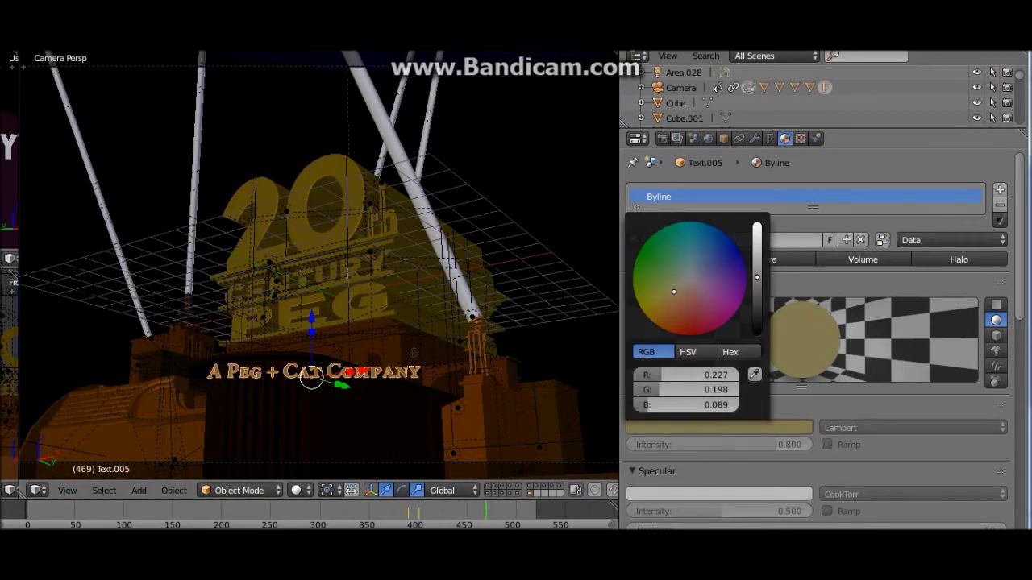
pyautogui.moveTo(691, 325); pyautogui.dragTo(691, 335)
pyautogui.click(641, 405)
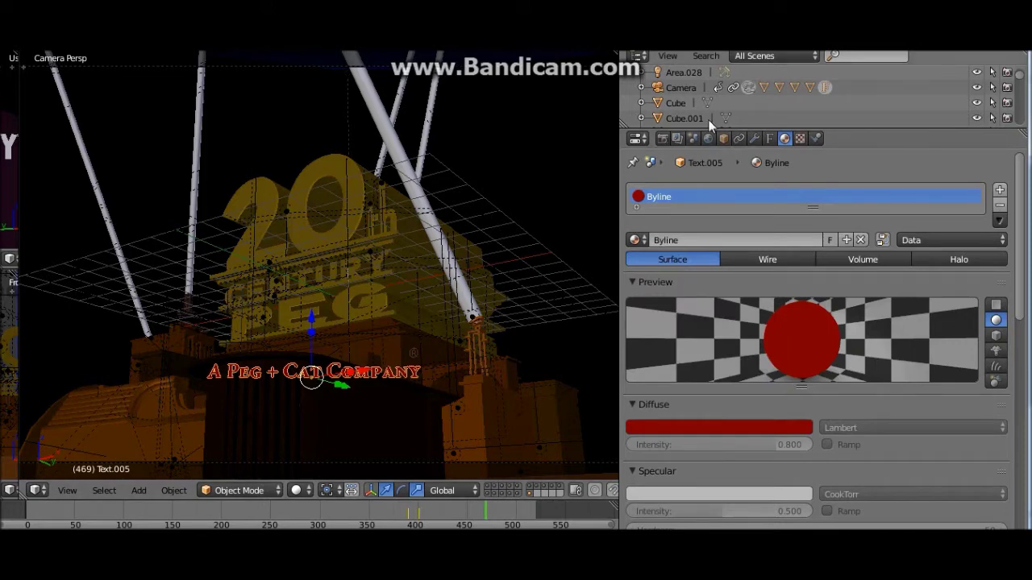
# Change the Cube's Brown material to a dark red diffuse colour and a dark red specular colour (R 0.087, G 0.000, B 0.001).
pyautogui.click(680, 102)
pyautogui.scroll(-1, 411, 438)
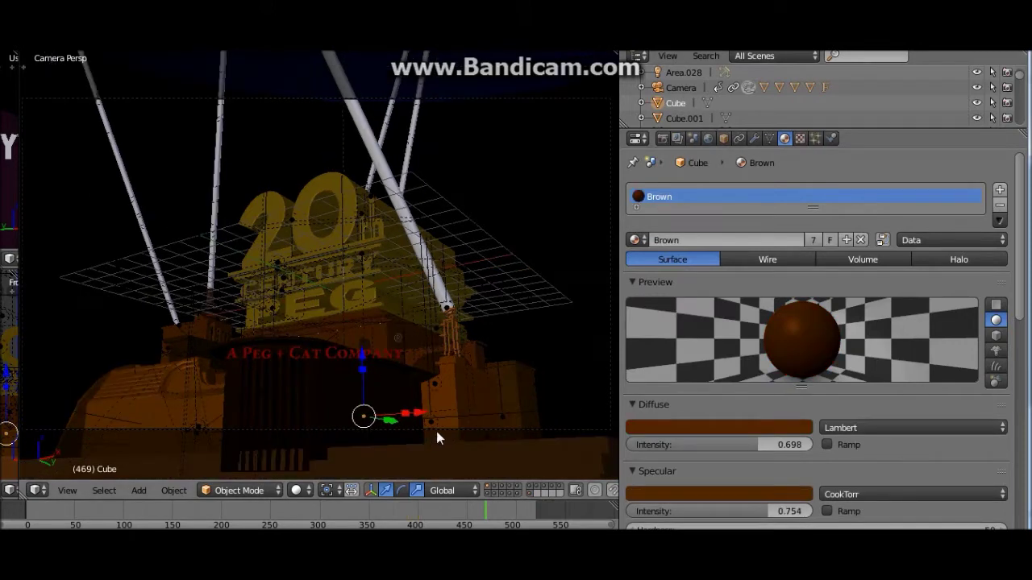
pyautogui.click(710, 425)
pyautogui.moveTo(688, 304); pyautogui.dragTo(690, 337)
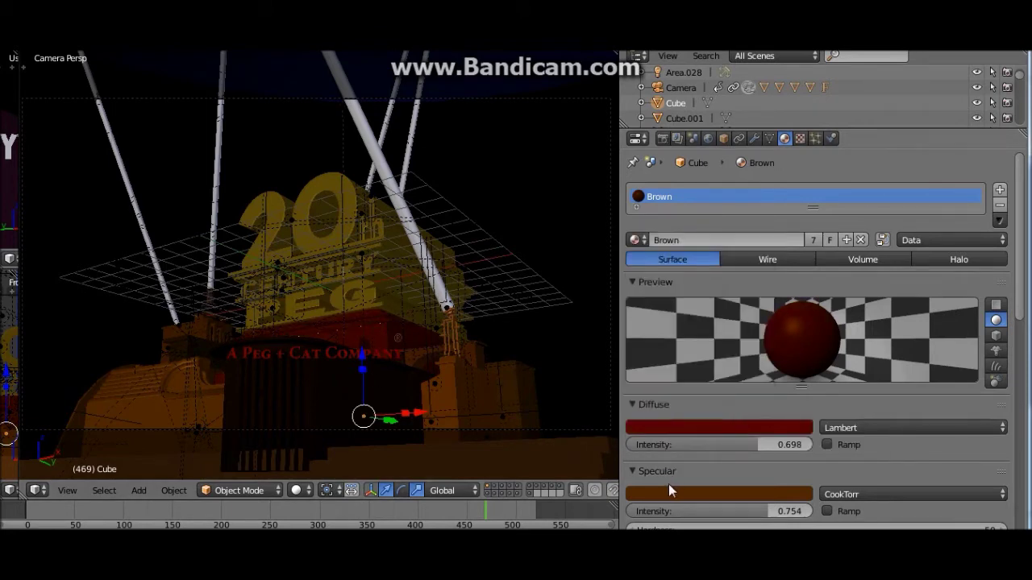
pyautogui.click(653, 491)
pyautogui.moveTo(681, 369); pyautogui.dragTo(689, 401)
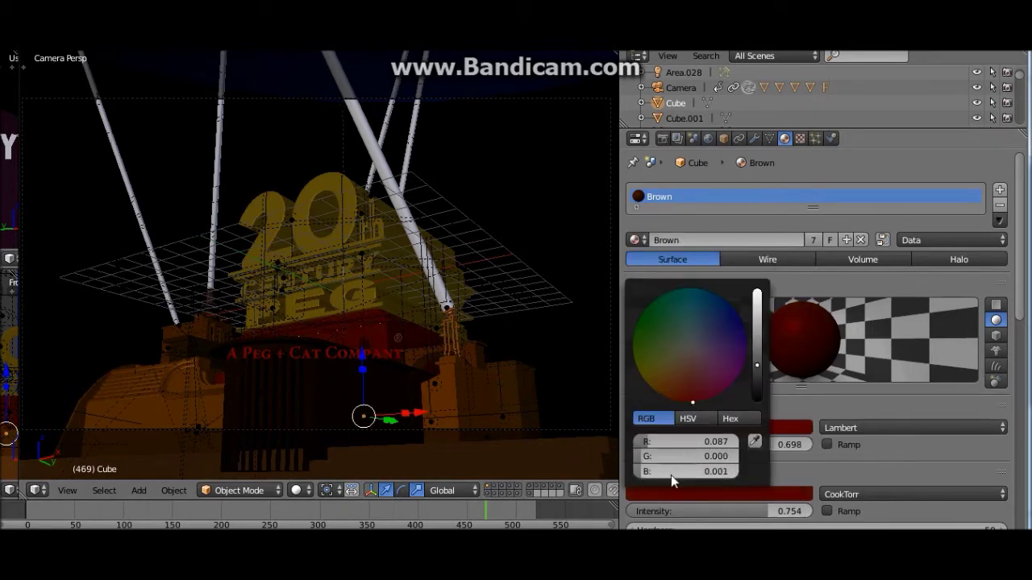
# Review the Brown material's shading and transparency settings and its Clouds texture.
pyautogui.scroll(-6, 729, 424)
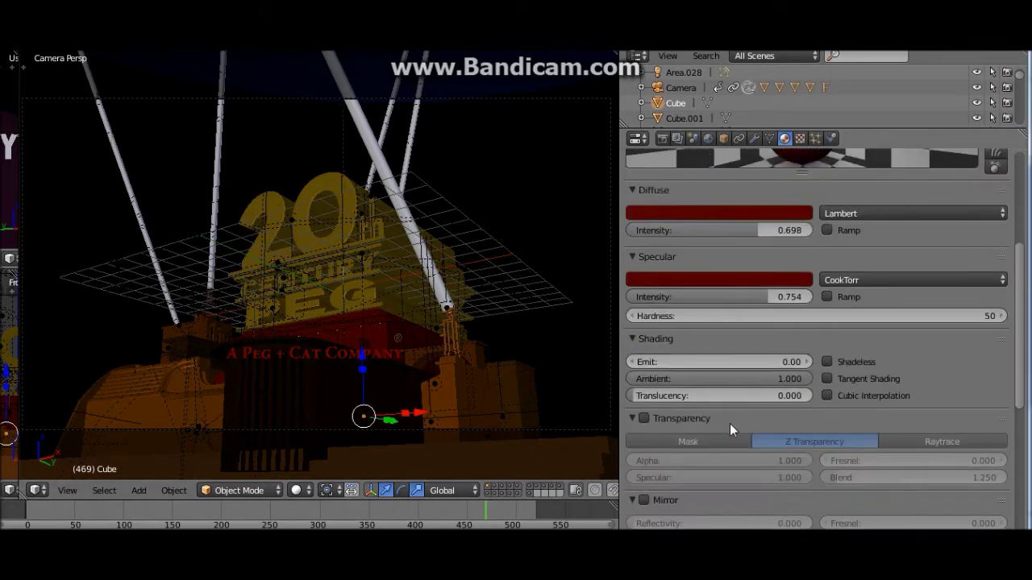
pyautogui.scroll(4, 746, 278)
pyautogui.click(800, 138)
pyautogui.scroll(-3, 744, 443)
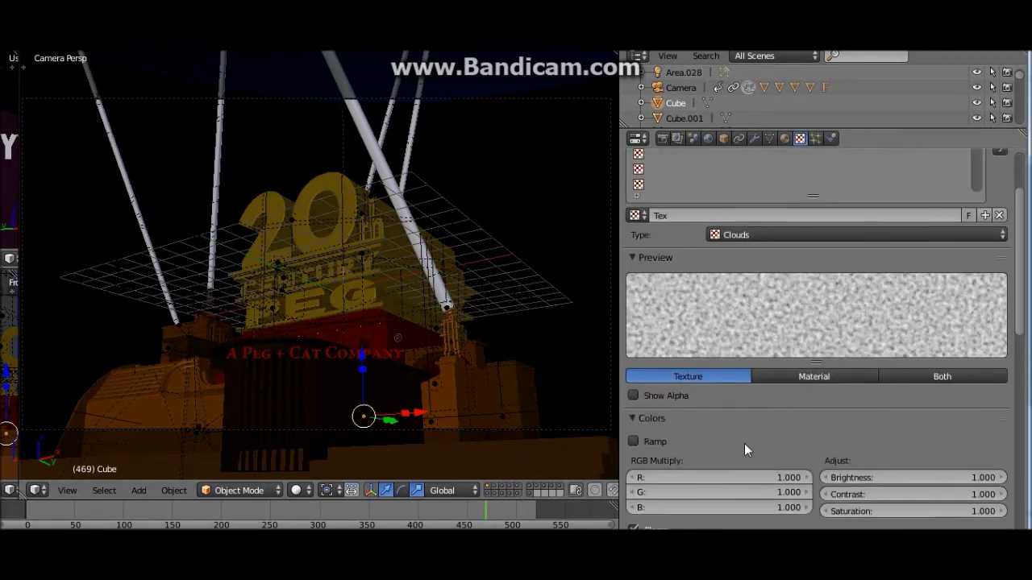
pyautogui.click(784, 138)
# Select the Main Structure render layer, preview the logo in Rendered viewport shading, and return to Solid shading.
pyautogui.click(677, 138)
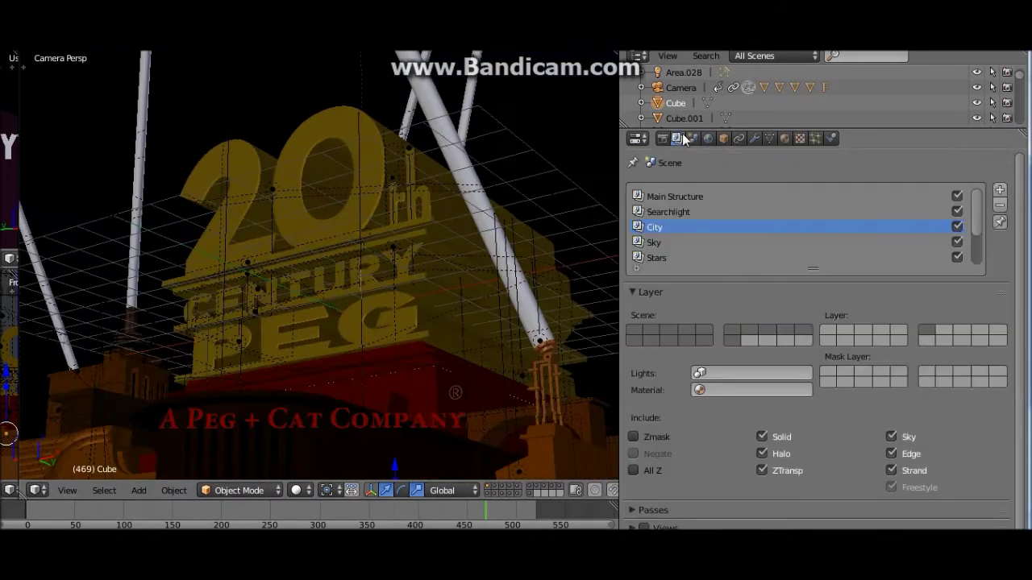
pyautogui.click(298, 490)
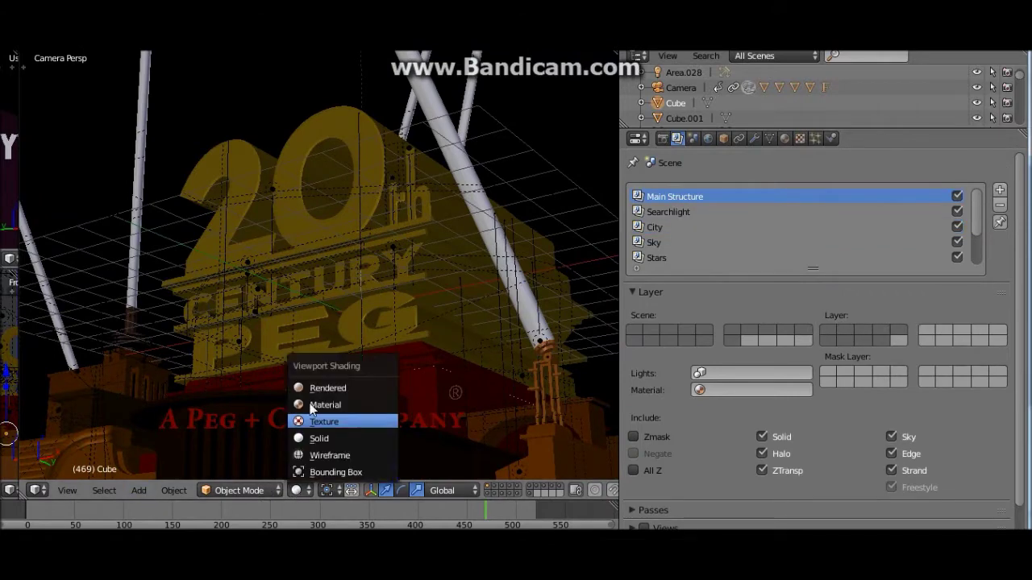
pyautogui.click(318, 382)
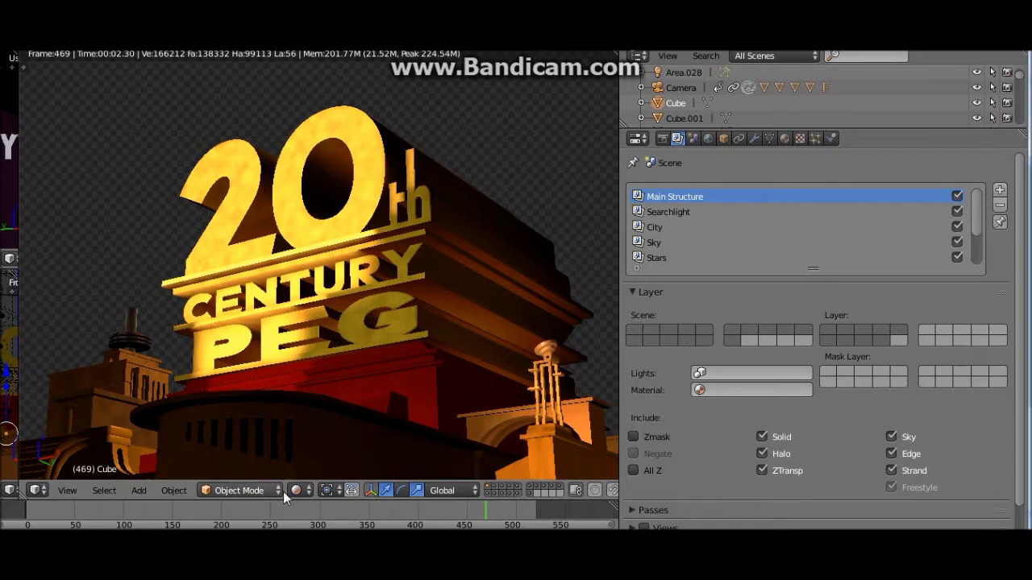
pyautogui.click(294, 490)
pyautogui.click(291, 433)
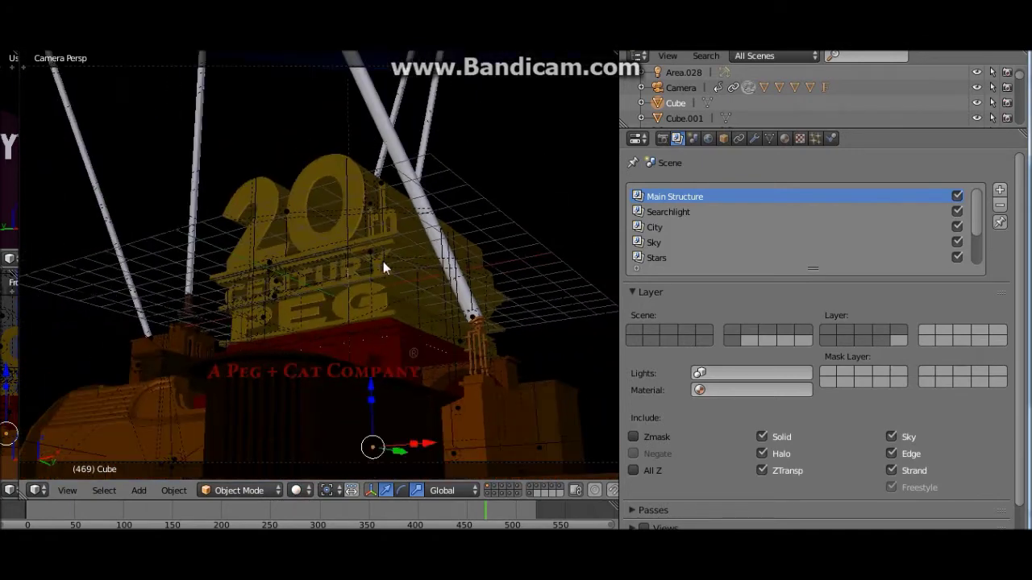
pyautogui.scroll(-2, 364, 271)
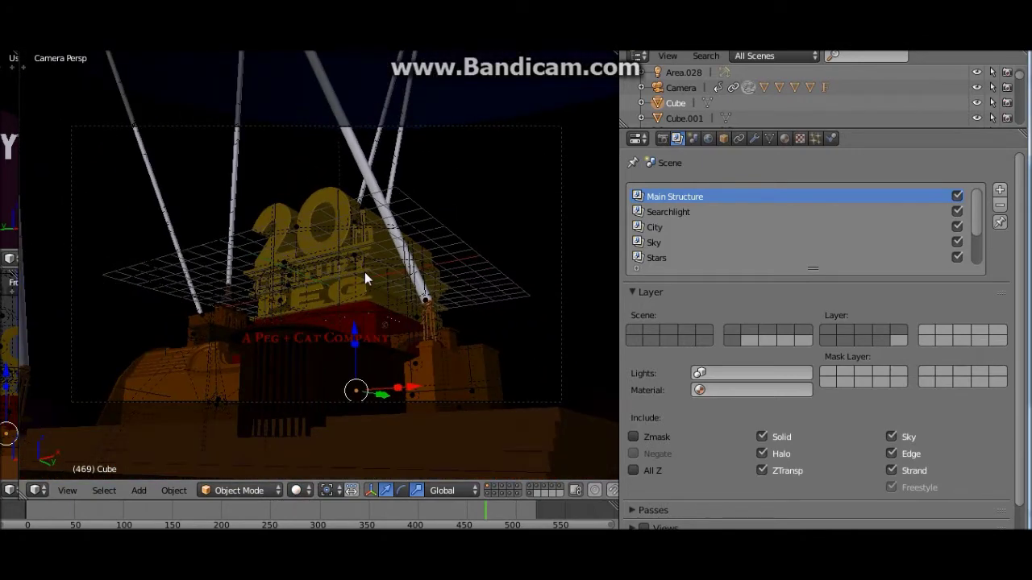
pyautogui.scroll(1, 364, 271)
# Go through the cubes' materials to Cube.005 and set its Gold material's diffuse colour to red (R 0.209, G 0.000, B 0.000).
pyautogui.click(784, 137)
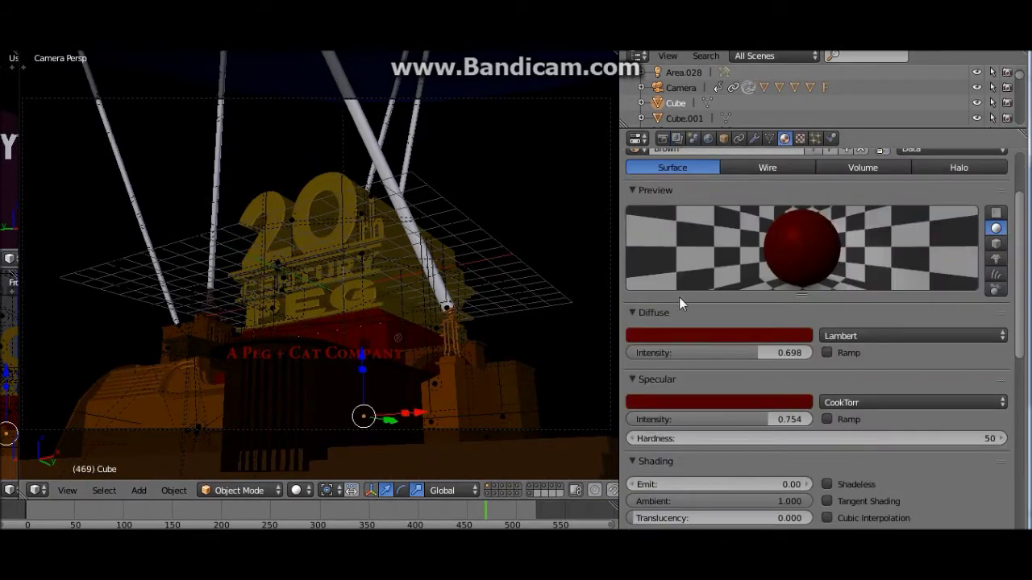
pyautogui.scroll(3, 682, 293)
pyautogui.click(672, 119)
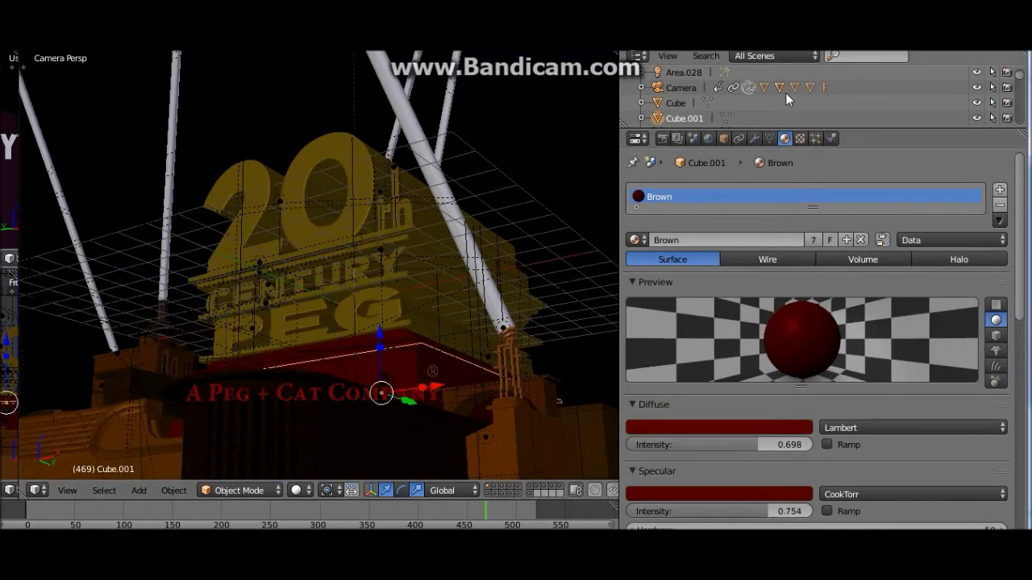
pyautogui.scroll(-2, 693, 99)
pyautogui.click(683, 100)
pyautogui.click(682, 113)
pyautogui.scroll(-2, 682, 113)
pyautogui.click(684, 103)
pyautogui.click(688, 115)
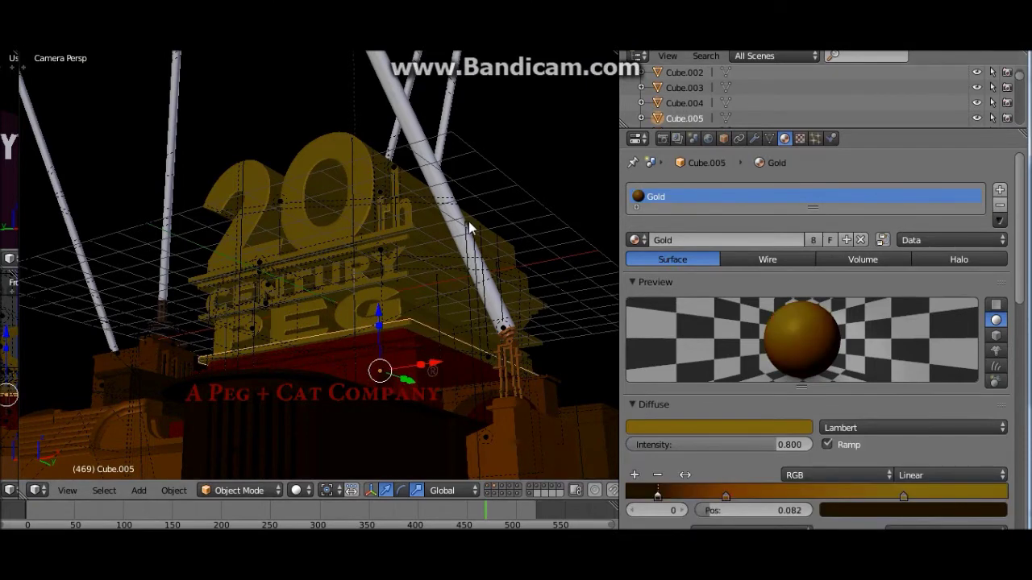
pyautogui.scroll(2, 469, 222)
pyautogui.click(653, 428)
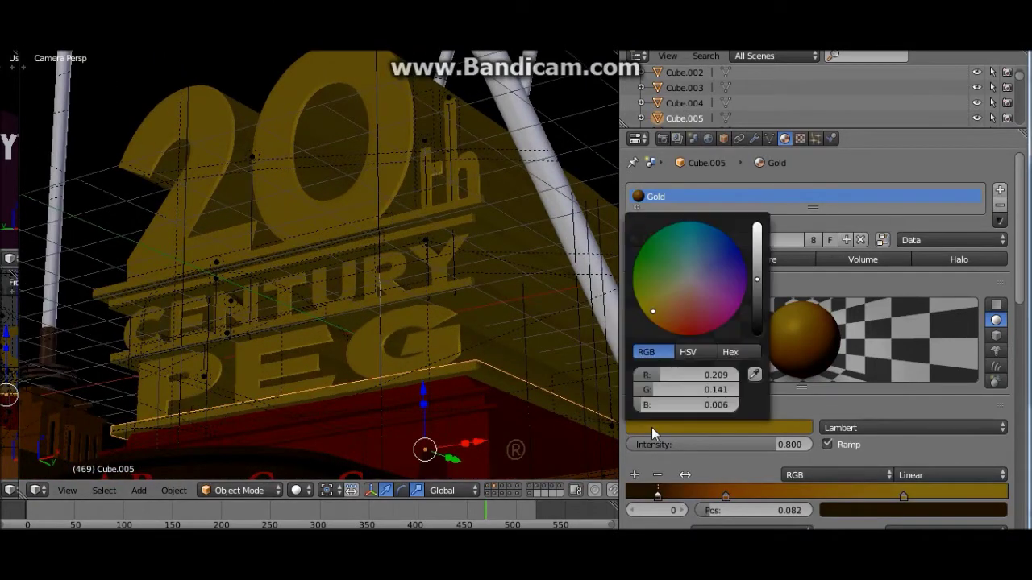
pyautogui.click(696, 334)
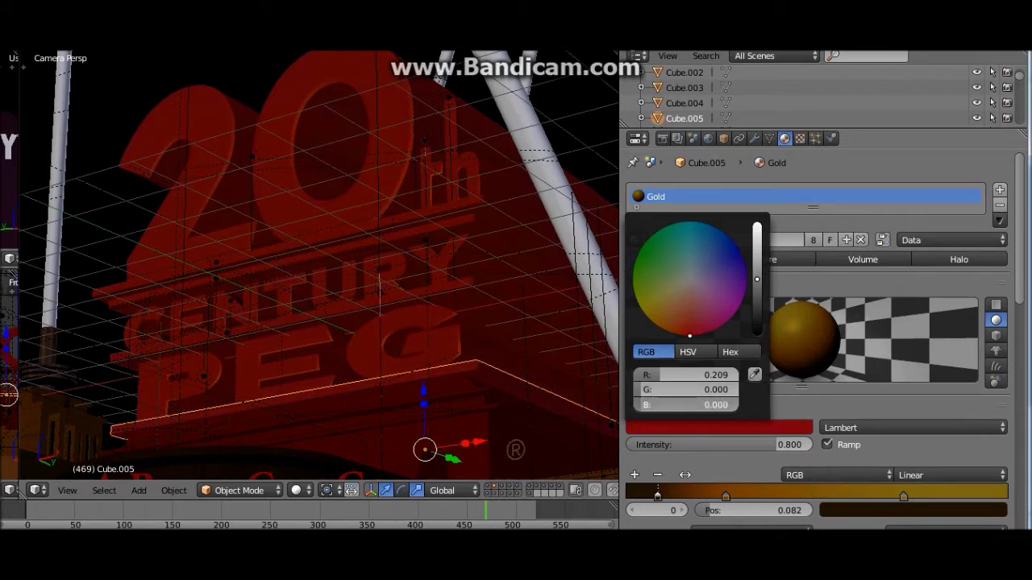
# Preview the recoloured logo in Rendered viewport shading and return to Solid shading.
pyautogui.click(296, 490)
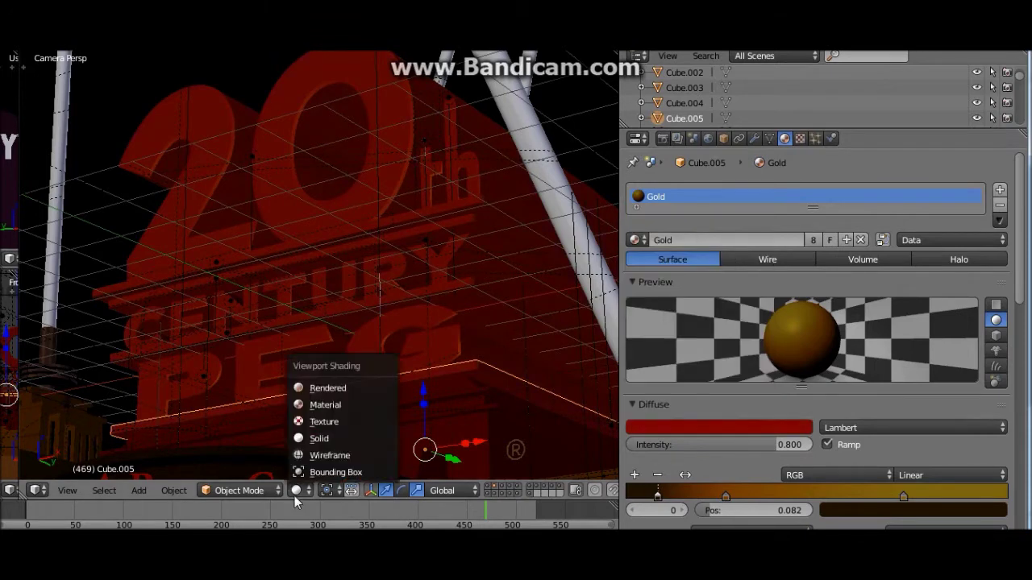
pyautogui.click(316, 386)
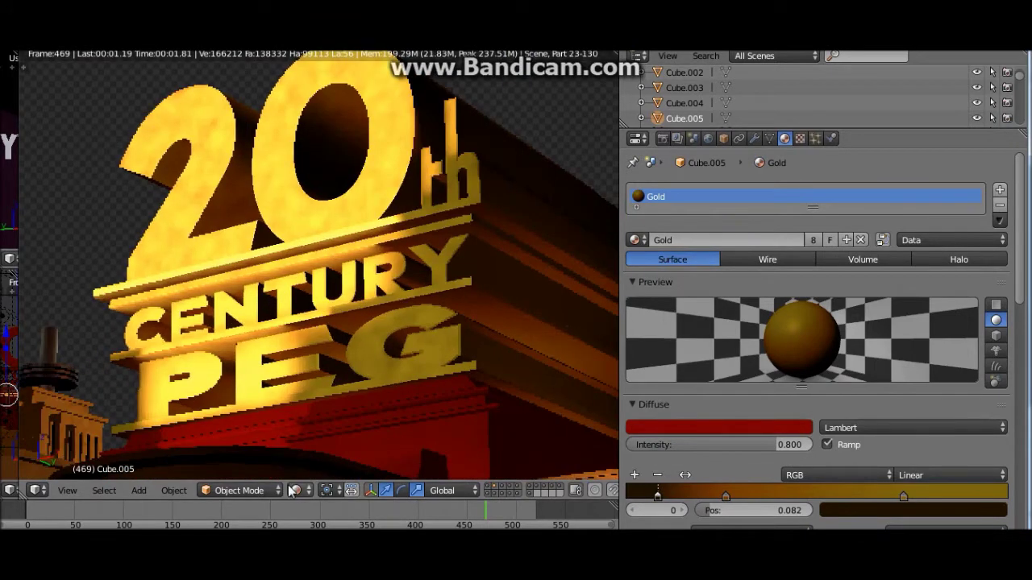
pyautogui.click(295, 490)
pyautogui.click(301, 439)
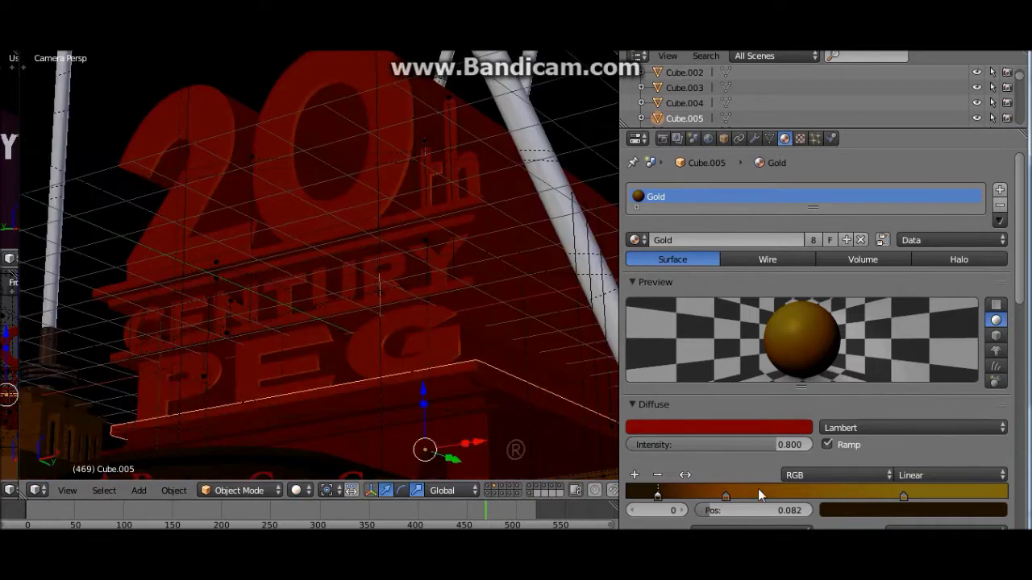
# Recolour the Gold material's diffuse ramp with stop 0 very dark red, stop 1 red and stop 2 red (R 0.209, G 0.001, B 0.000).
pyautogui.click(886, 510)
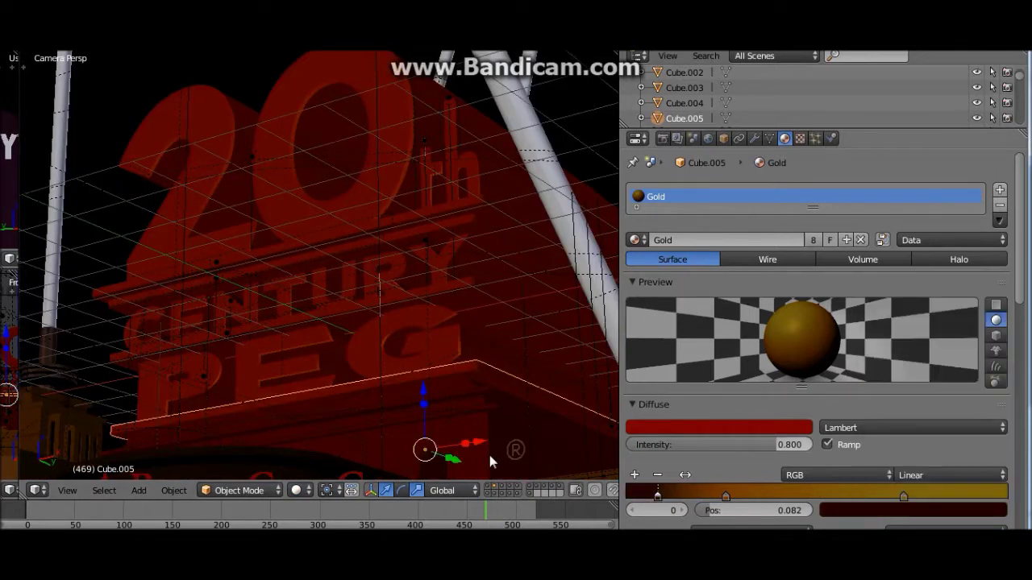
pyautogui.click(692, 510)
pyautogui.click(939, 505)
pyautogui.click(929, 402)
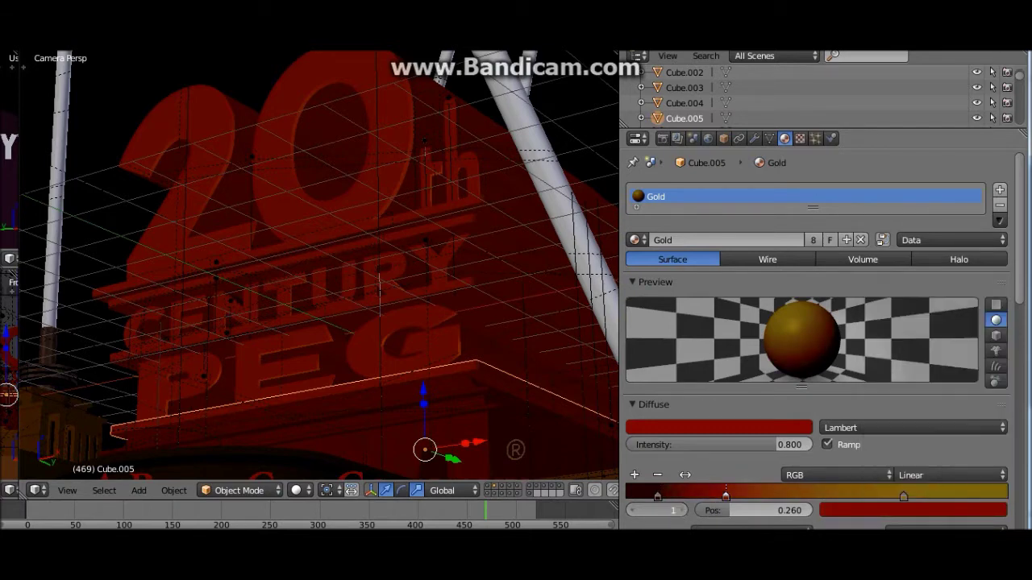
pyautogui.click(682, 510)
pyautogui.click(870, 511)
pyautogui.click(927, 402)
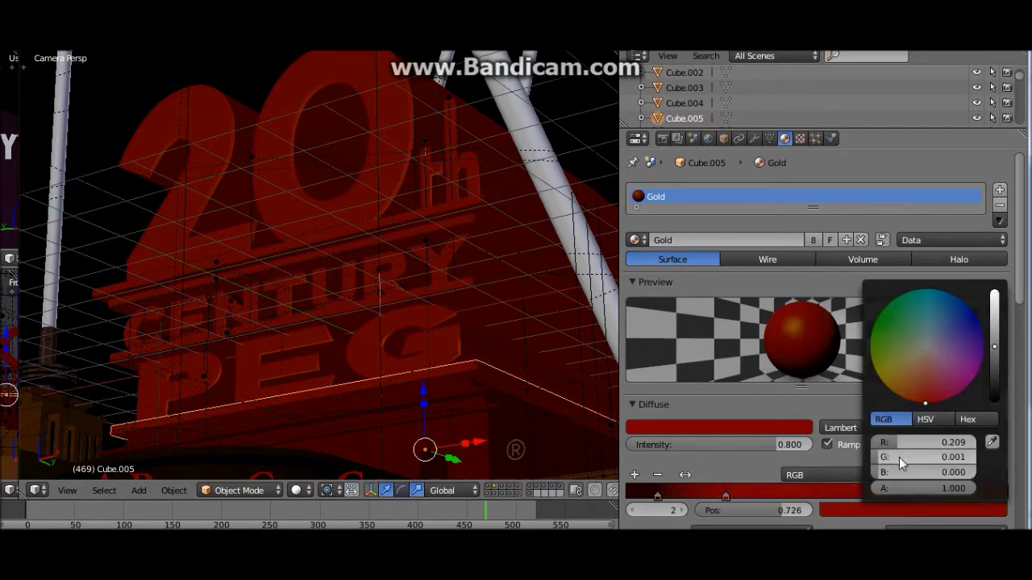
# Change the Gold material's specular colour to the same red as its diffuse colour.
pyautogui.scroll(-5, 721, 427)
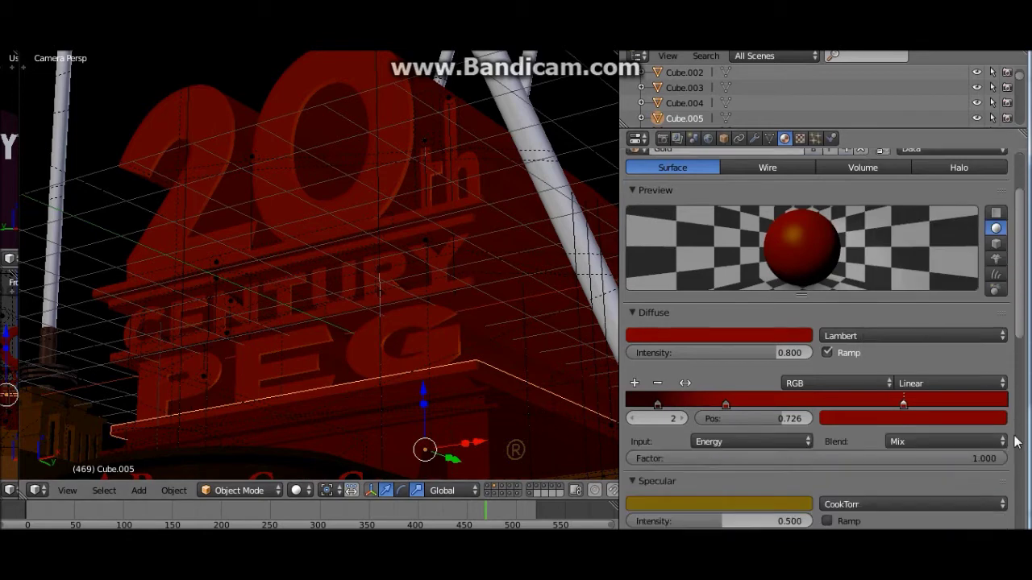
pyautogui.click(669, 408)
pyautogui.moveTo(664, 374); pyautogui.dragTo(635, 373)
pyautogui.click(640, 389)
pyautogui.write('0')
pyautogui.press('Return')
pyautogui.scroll(-5, 967, 470)
pyautogui.scroll(9, 982, 459)
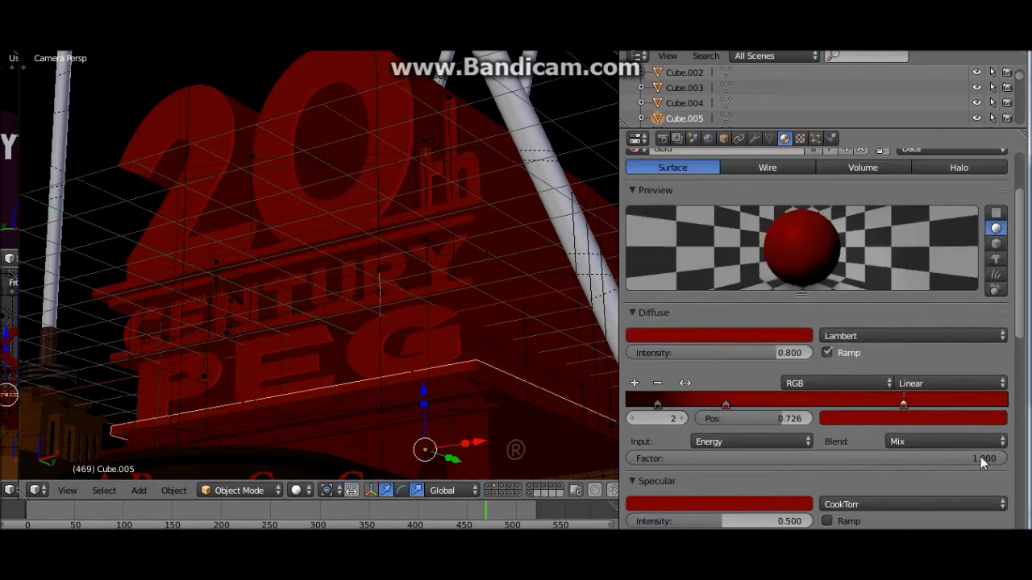
pyautogui.scroll(-4, 259, 473)
# Preview the whole structure through the camera in Rendered viewport shading, then switch back to Solid shading.
pyautogui.click(296, 490)
pyautogui.click(314, 379)
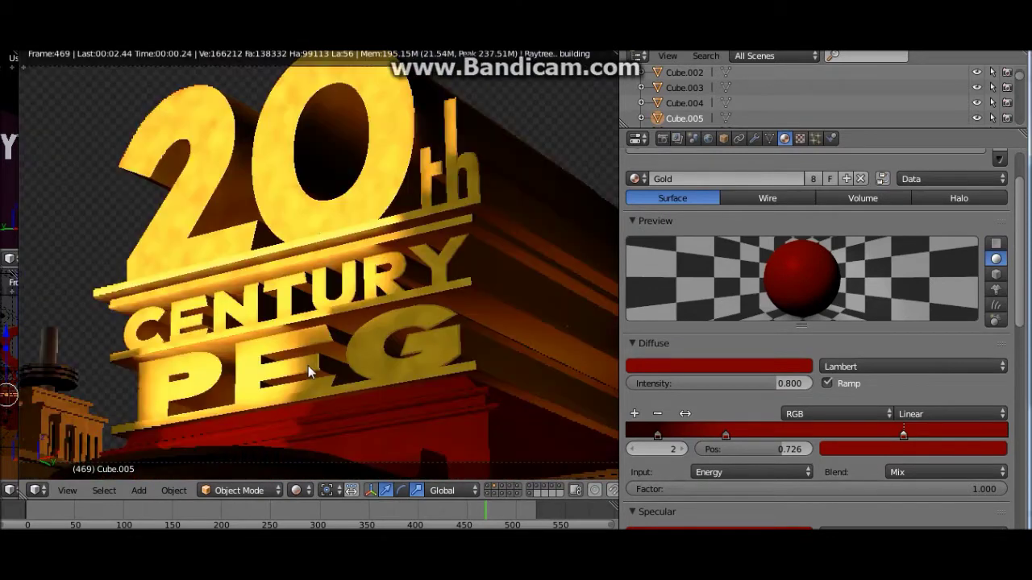
pyautogui.scroll(2, 306, 361)
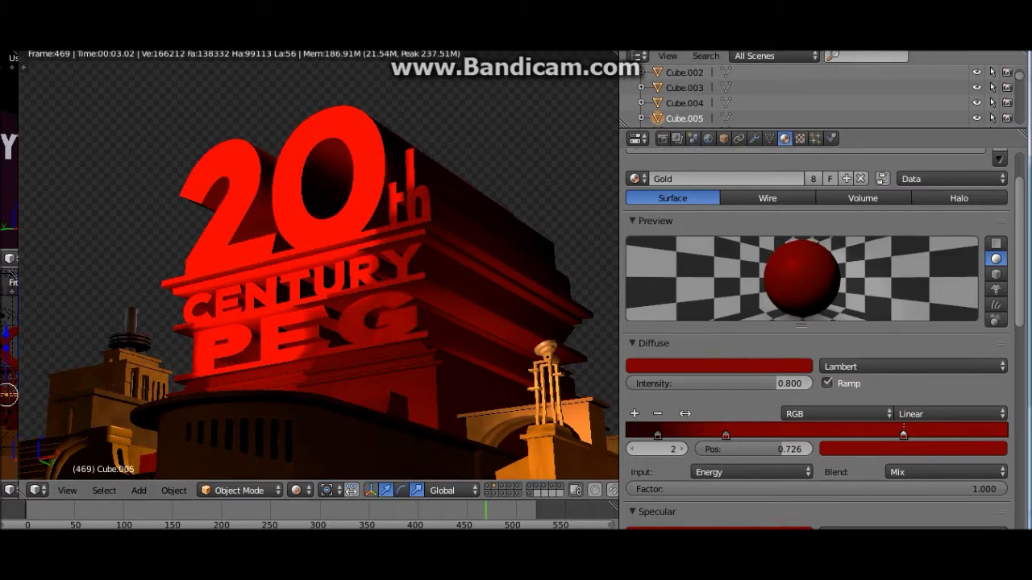
pyautogui.press('KP_0')
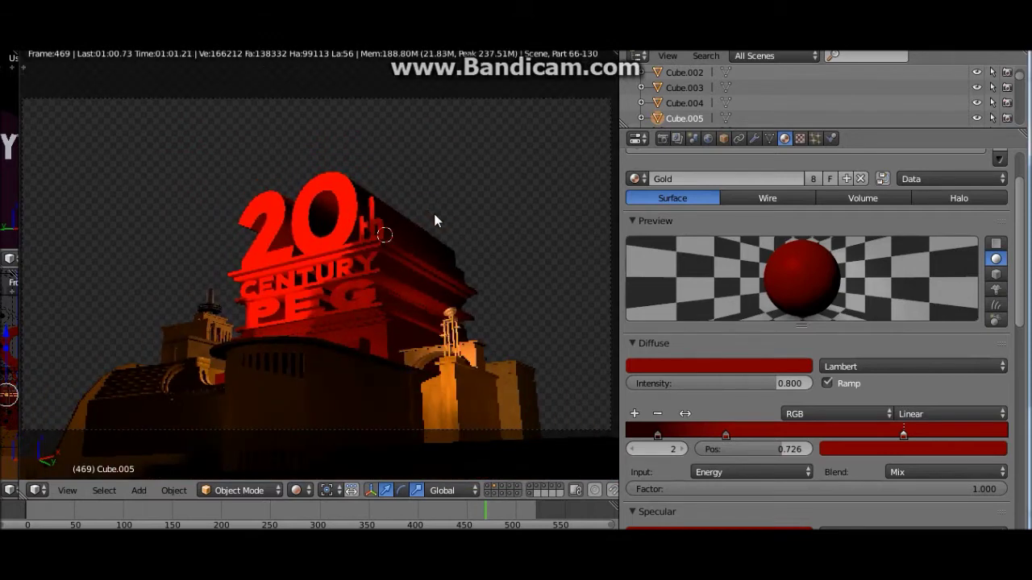
pyautogui.scroll(-2, 433, 214)
pyautogui.scroll(2, 450, 242)
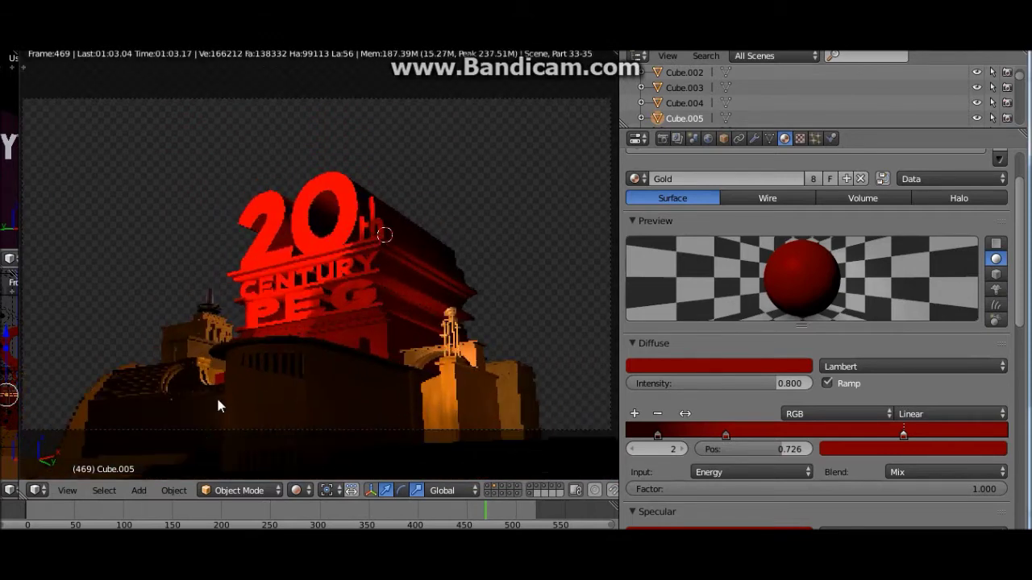
pyautogui.click(295, 490)
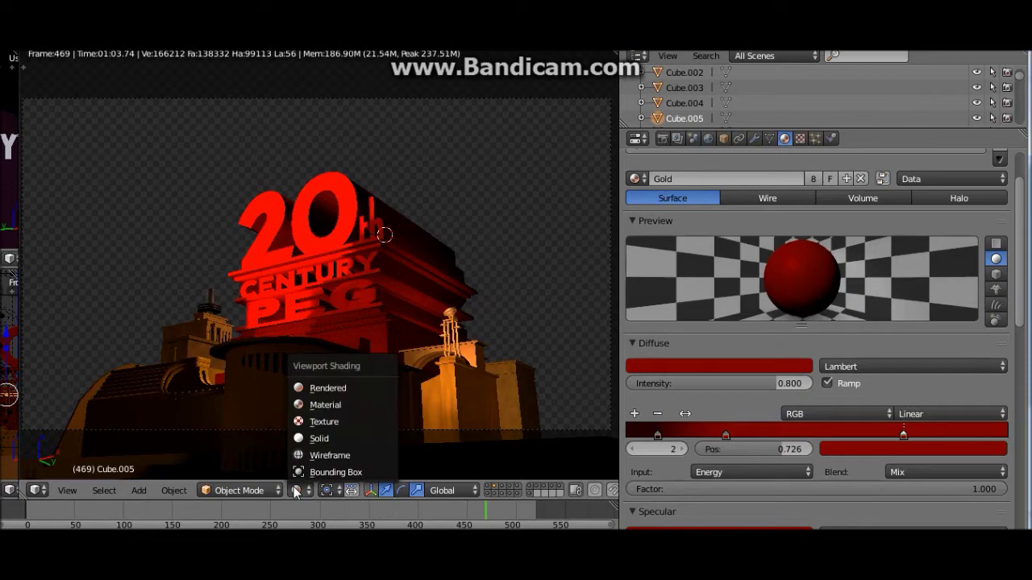
pyautogui.click(321, 436)
# Go through Cube.006, Cube.007, Cube.008 and Cube.009 and check the material assigned to each.
pyautogui.scroll(2, 736, 332)
pyautogui.scroll(-1, 757, 98)
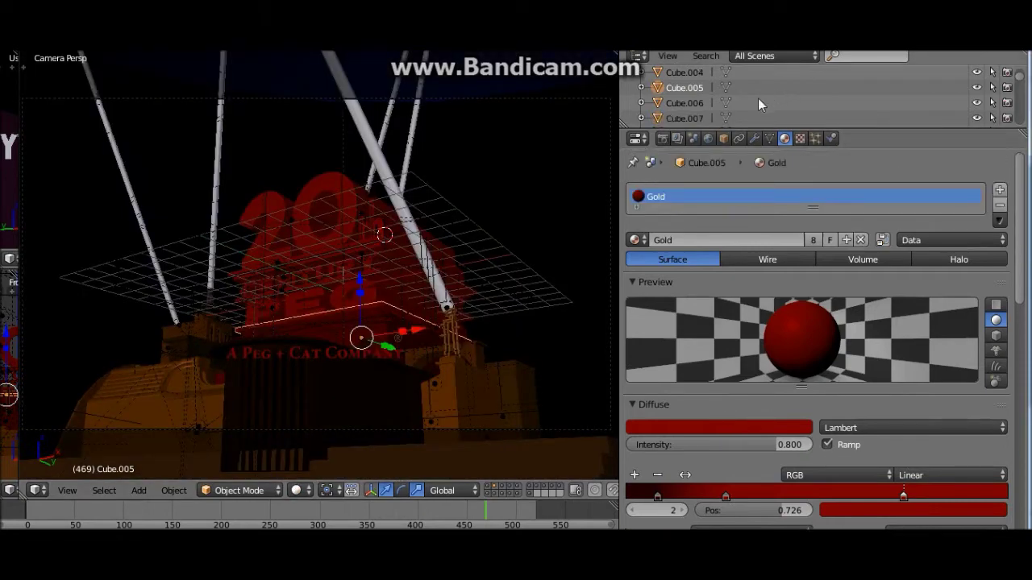
pyautogui.click(685, 104)
pyautogui.scroll(6, 533, 148)
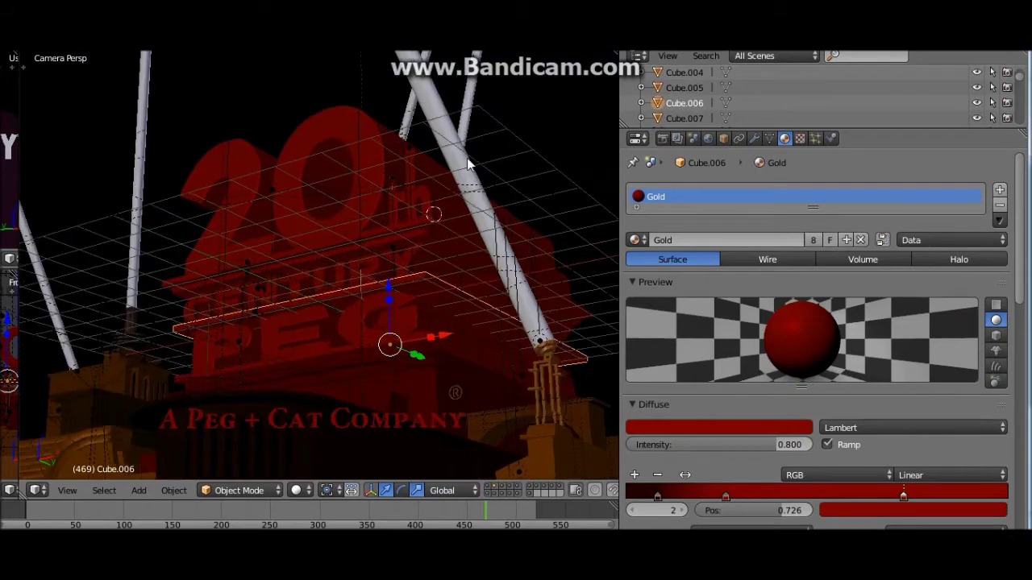
pyautogui.click(673, 117)
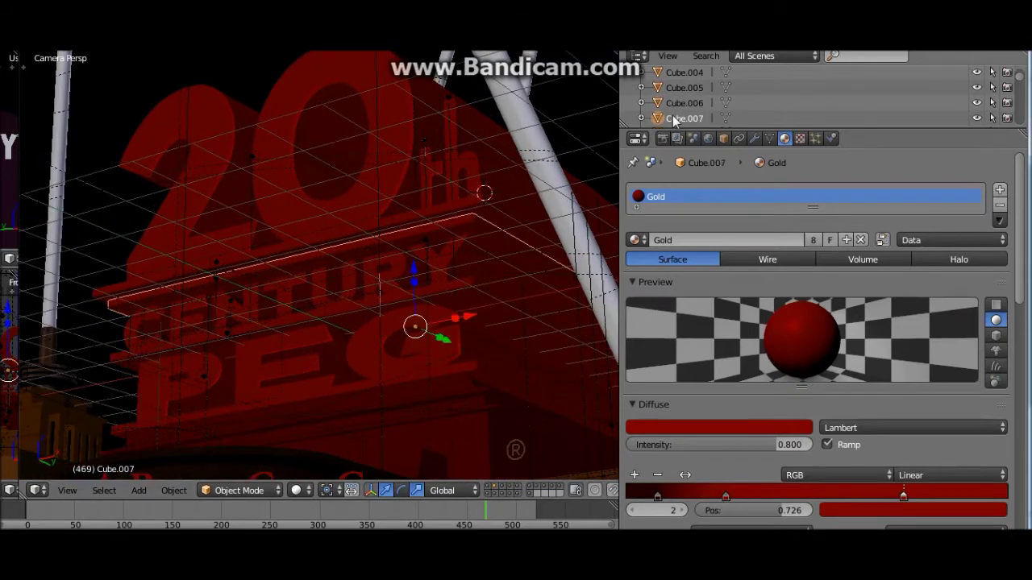
pyautogui.scroll(2, 549, 147)
pyautogui.scroll(4, 549, 143)
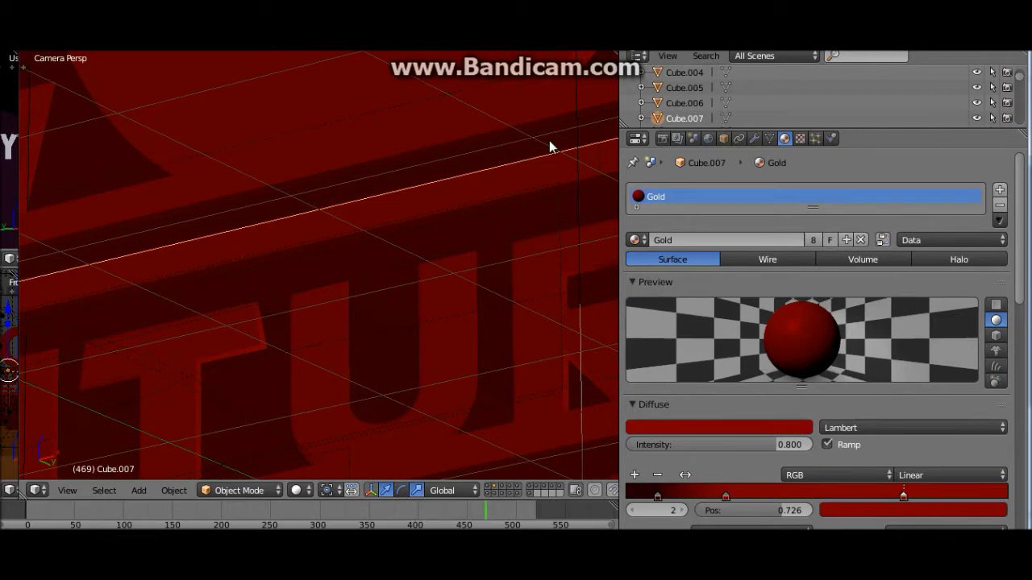
pyautogui.scroll(4, 549, 142)
pyautogui.scroll(-10, 505, 159)
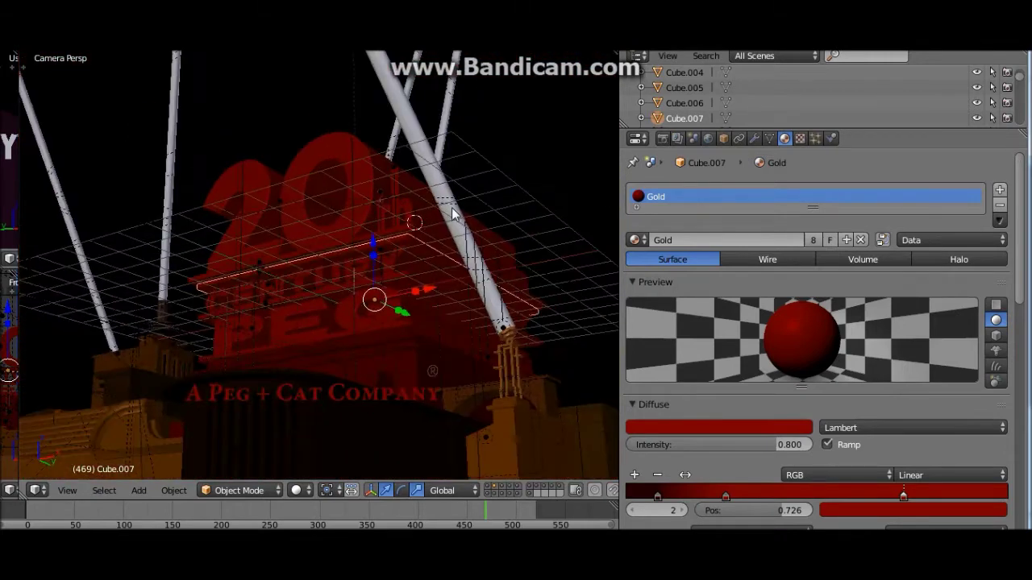
pyautogui.scroll(-2, 744, 76)
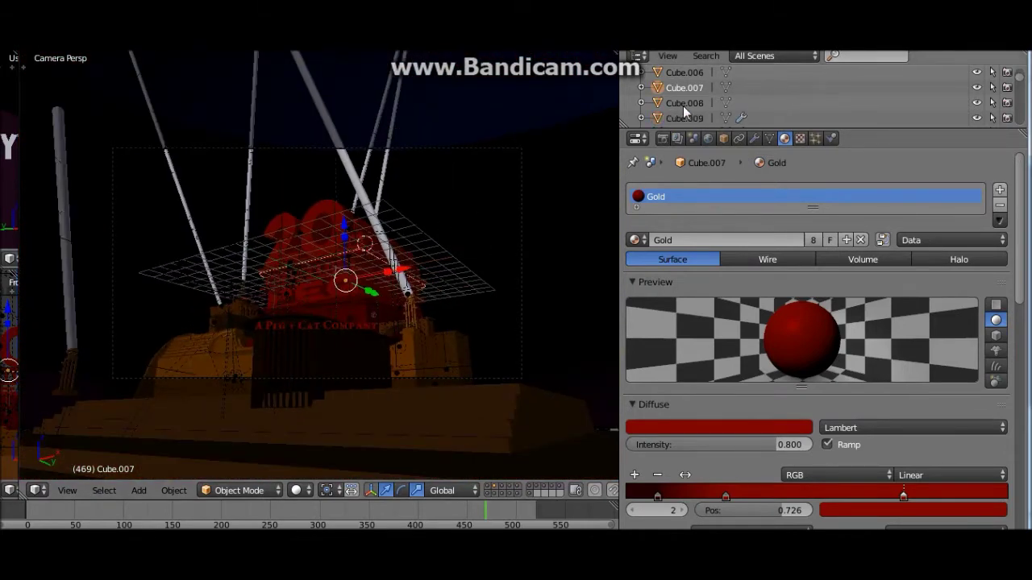
pyautogui.click(683, 103)
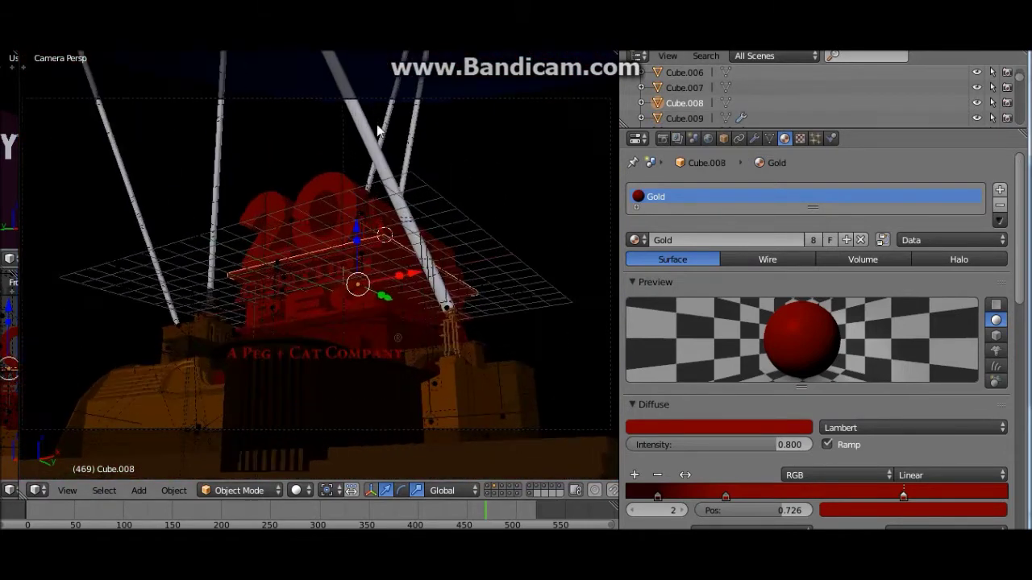
pyautogui.click(695, 117)
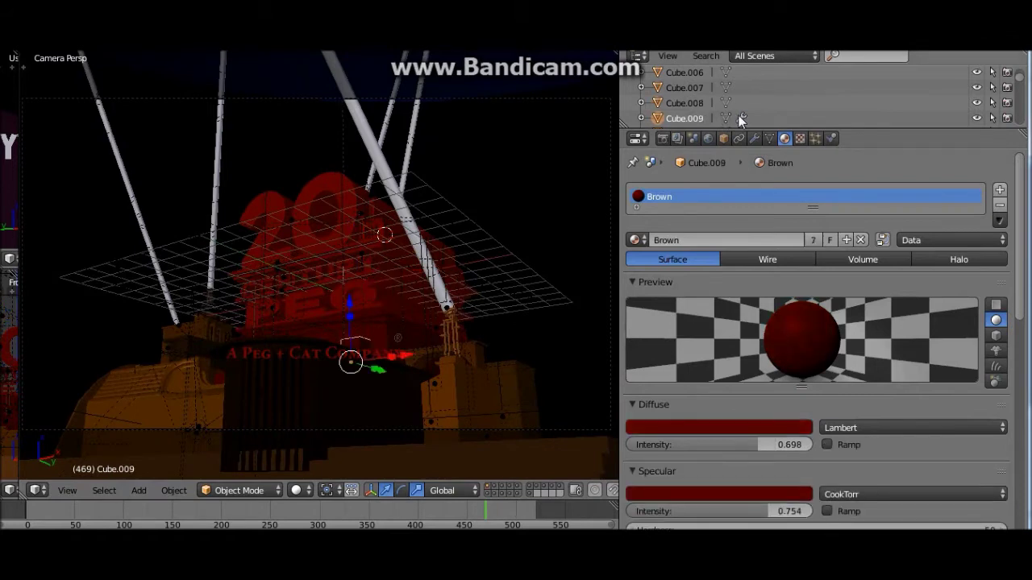
# Review Cube.009's EdgeSplit modifier and its place in the structure, and return to its material settings.
pyautogui.scroll(-2, 743, 115)
pyautogui.click(749, 137)
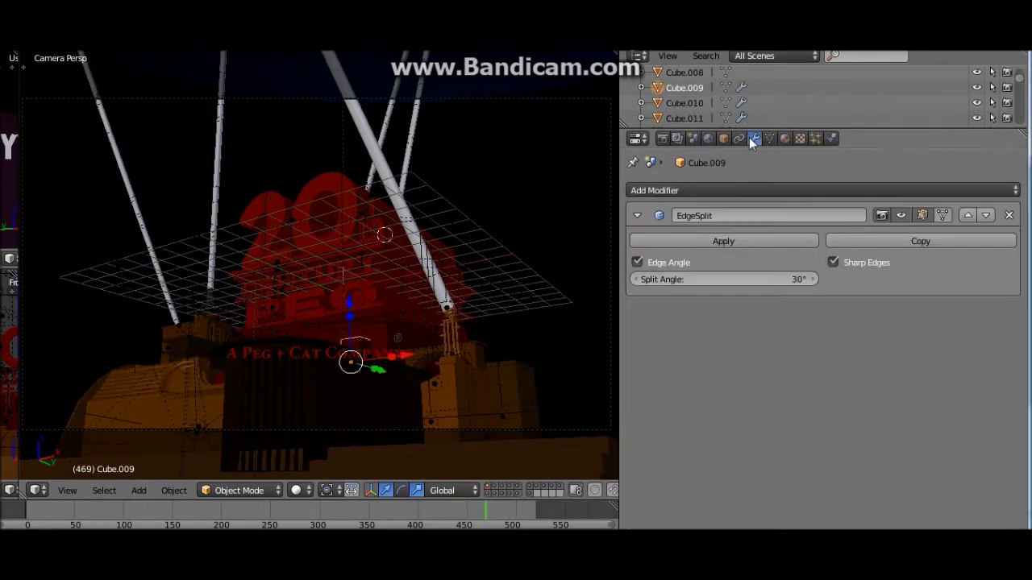
pyautogui.scroll(3, 506, 213)
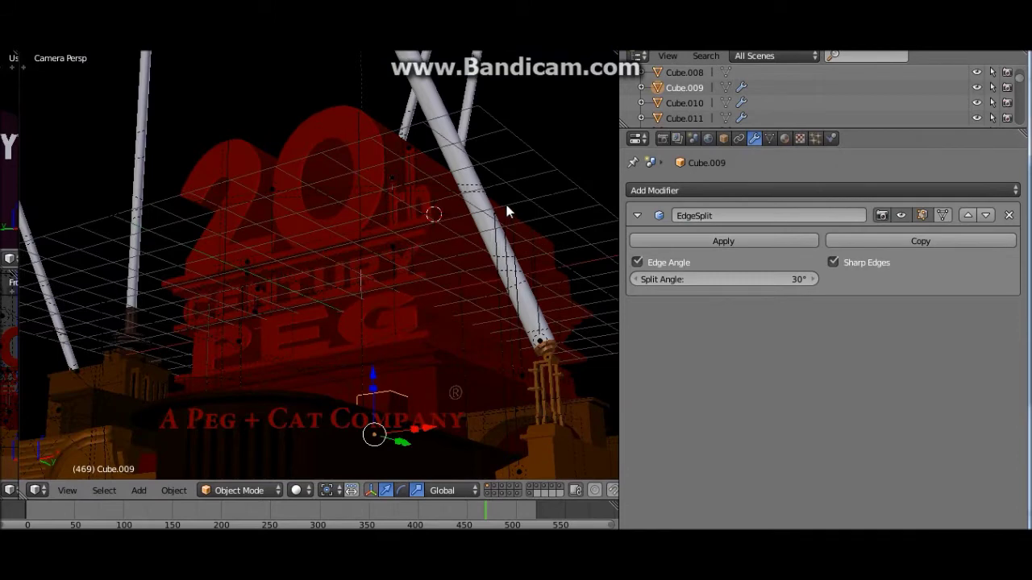
pyautogui.scroll(-4, 482, 168)
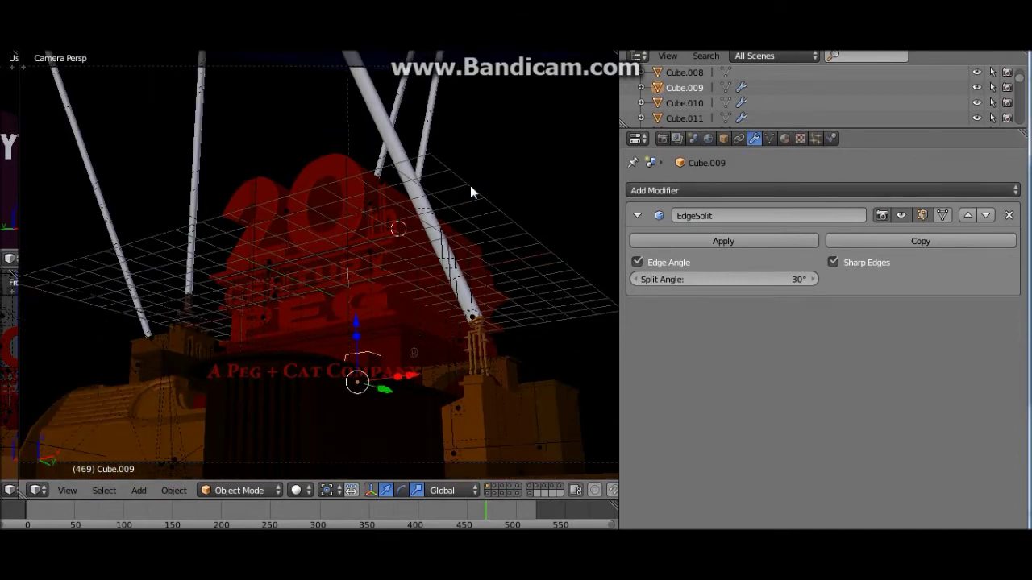
pyautogui.scroll(3, 470, 185)
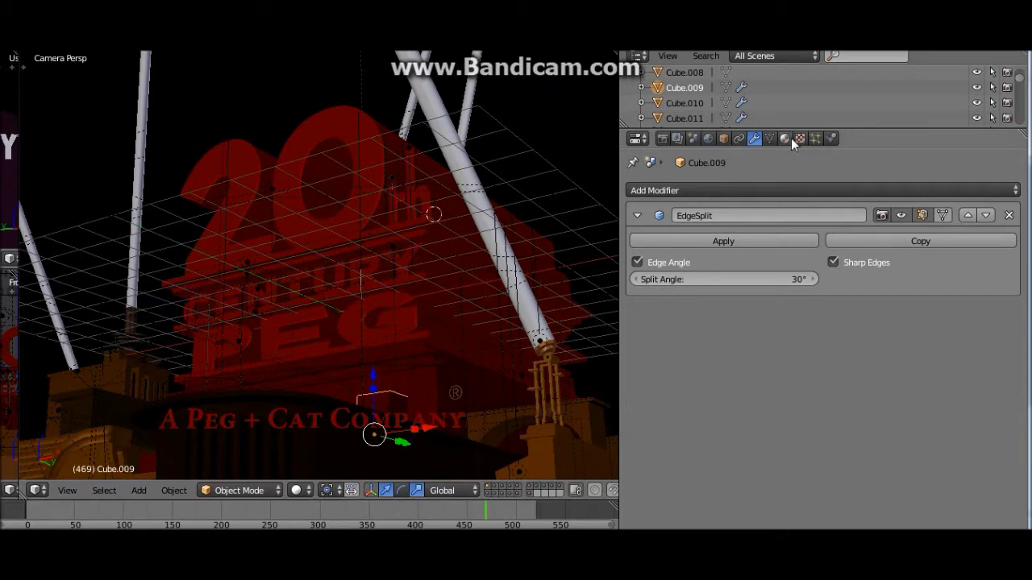
pyautogui.scroll(-4, 527, 134)
pyautogui.scroll(4, 526, 134)
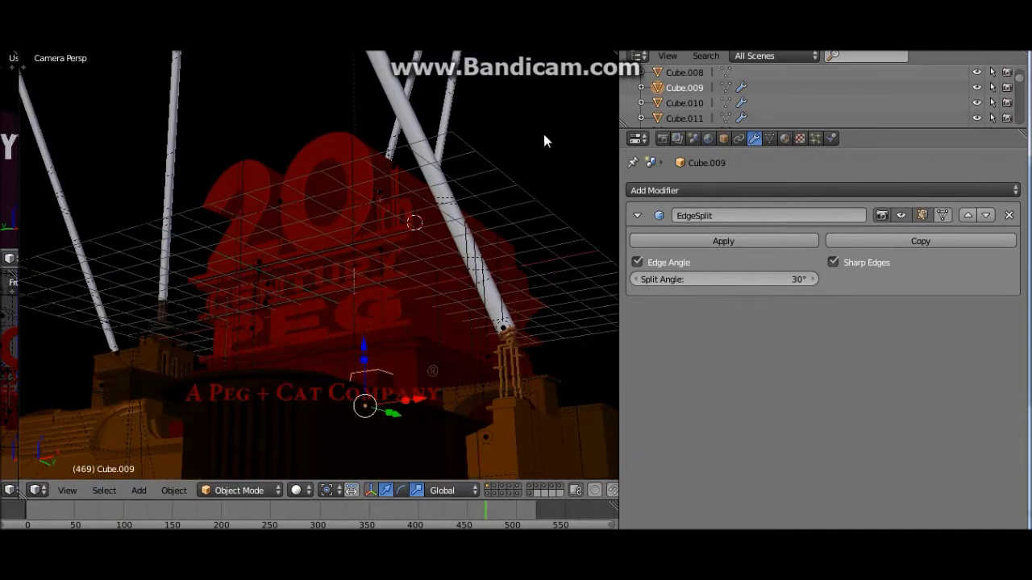
pyautogui.click(784, 138)
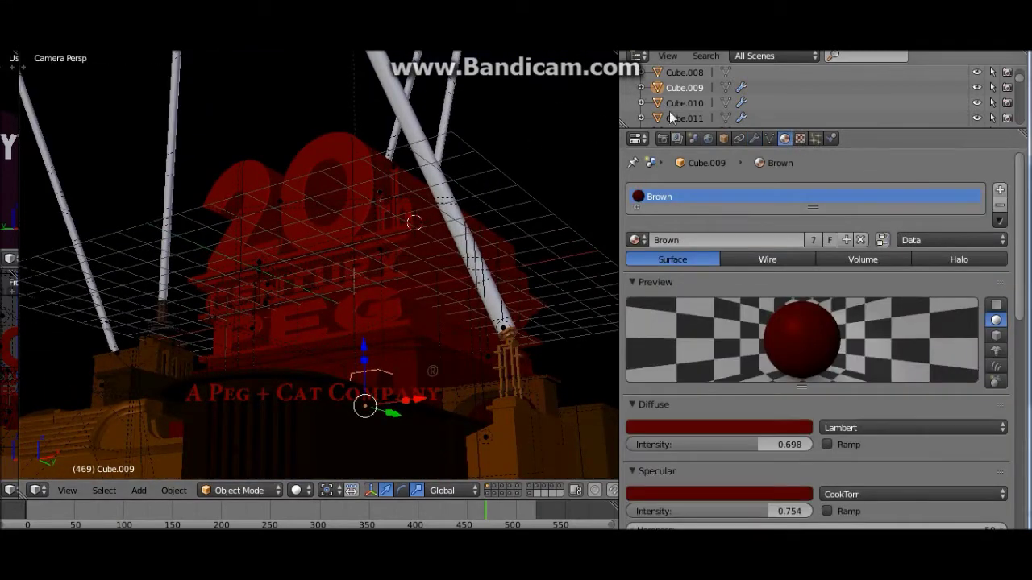
# Check the material and texture of Cube.010 and select Cube.011 to show its Dark Orange material.
pyautogui.click(677, 103)
pyautogui.click(801, 138)
pyautogui.click(785, 138)
pyautogui.click(683, 117)
pyautogui.scroll(-2, 684, 116)
pyautogui.scroll(-2, 355, 198)
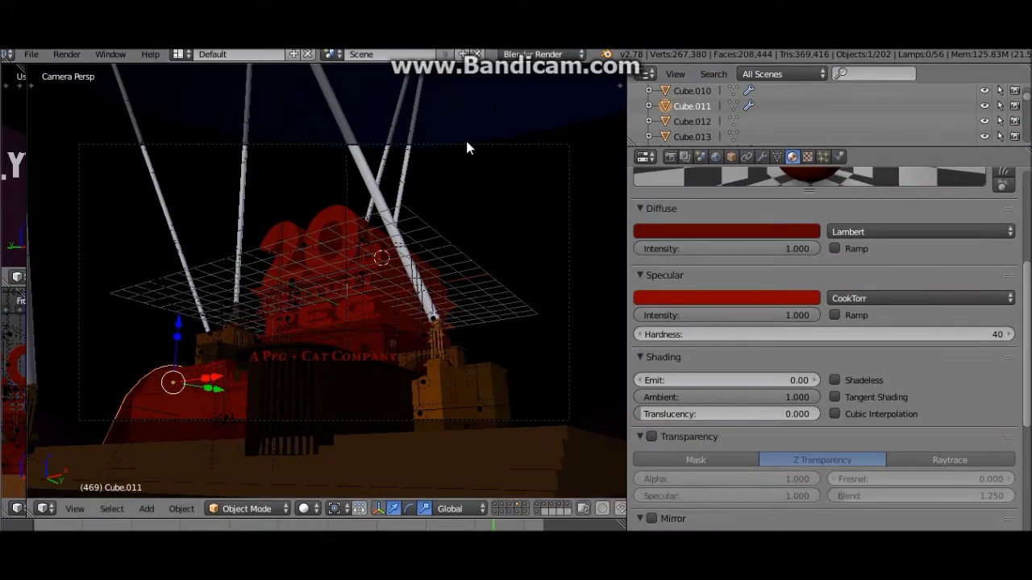
# Examine the Dark Orange material's colours, shading settings and texture on Cube.011.
pyautogui.scroll(5, 465, 143)
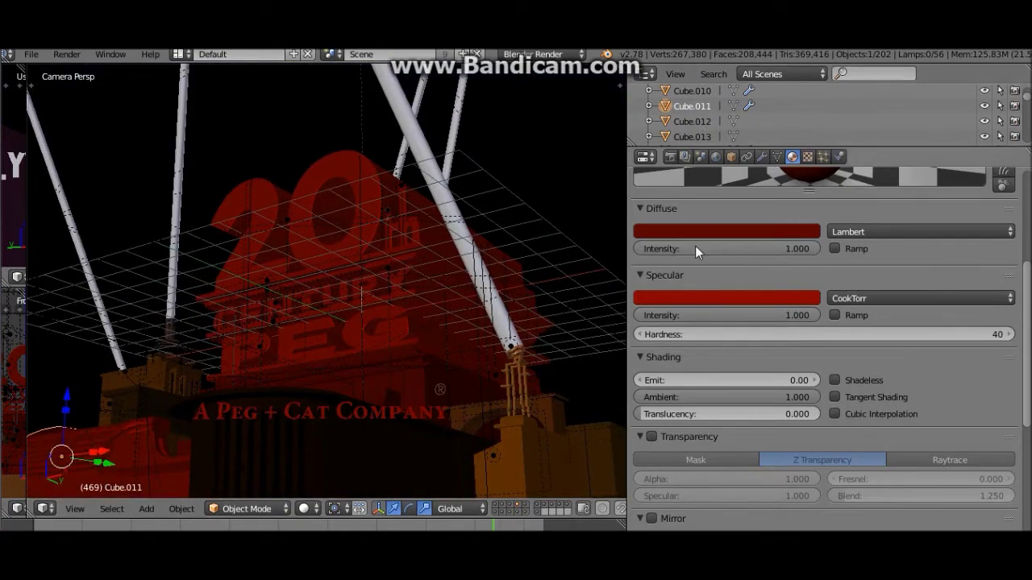
pyautogui.scroll(5, 694, 242)
pyautogui.scroll(4, 445, 236)
pyautogui.scroll(-5, 444, 236)
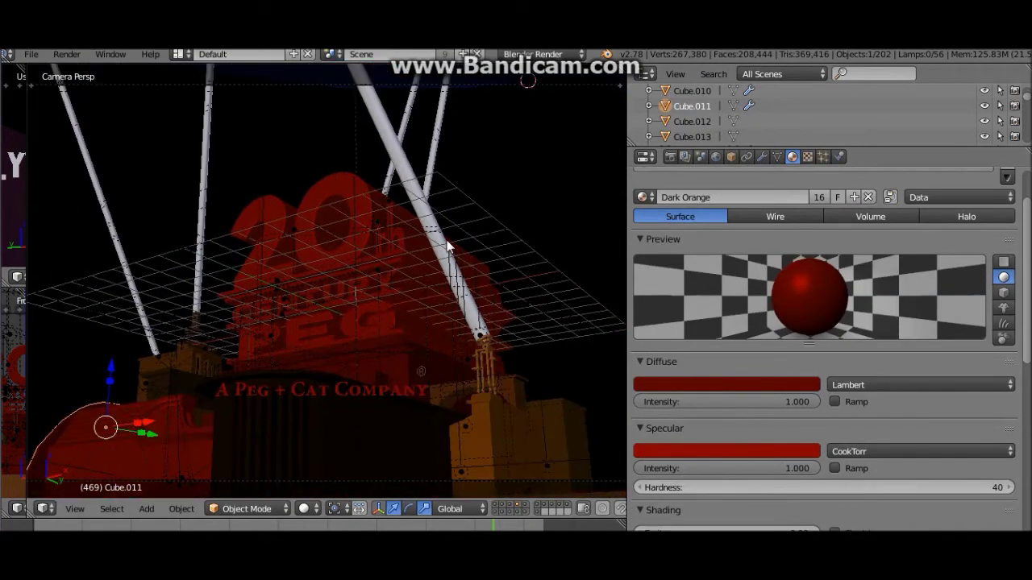
pyautogui.scroll(-1, 369, 218)
pyautogui.scroll(4, 369, 218)
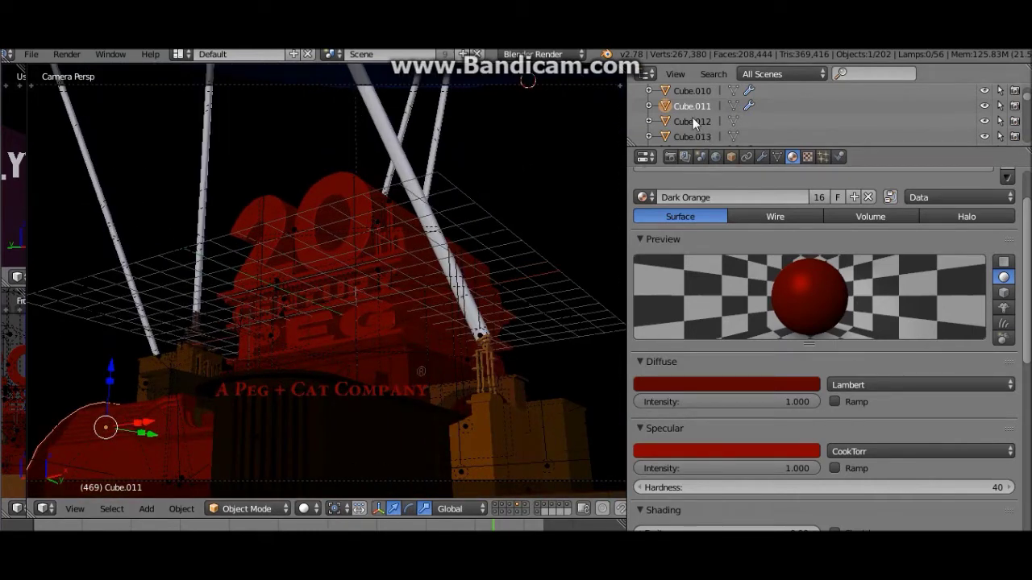
pyautogui.scroll(-4, 716, 443)
pyautogui.click(810, 158)
pyautogui.click(792, 156)
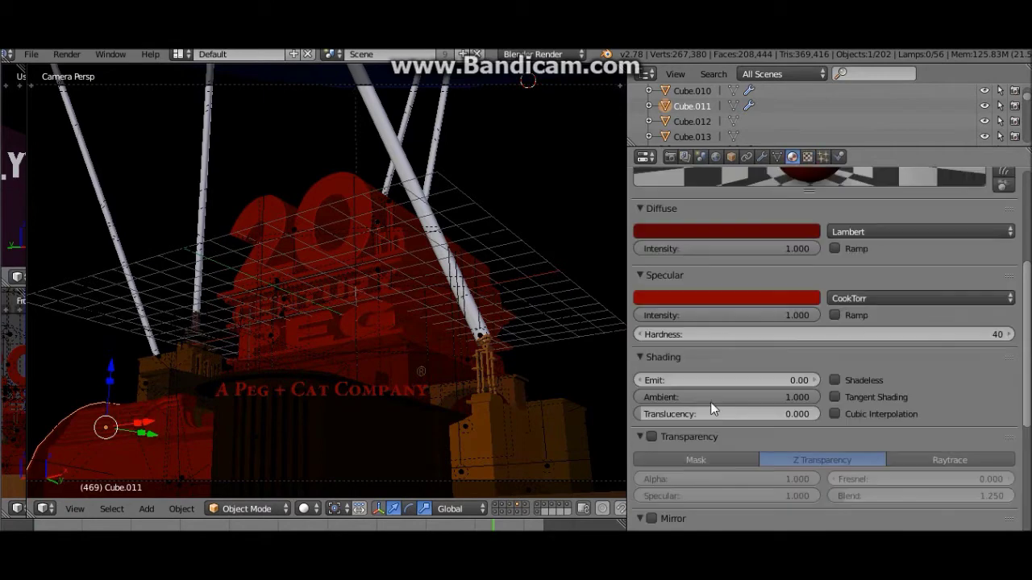
pyautogui.scroll(5, 733, 334)
# Go through Cube.012, Cube.013 and Cube.014 to check their Dark Orange material.
pyautogui.click(692, 121)
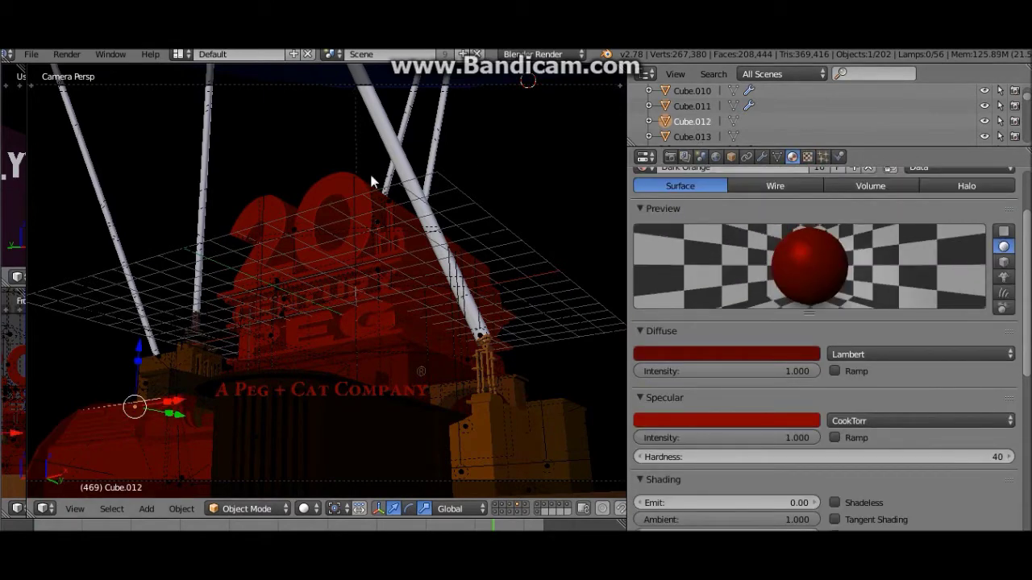
pyautogui.scroll(2, 370, 180)
pyautogui.scroll(2, 786, 343)
pyautogui.scroll(1, 784, 336)
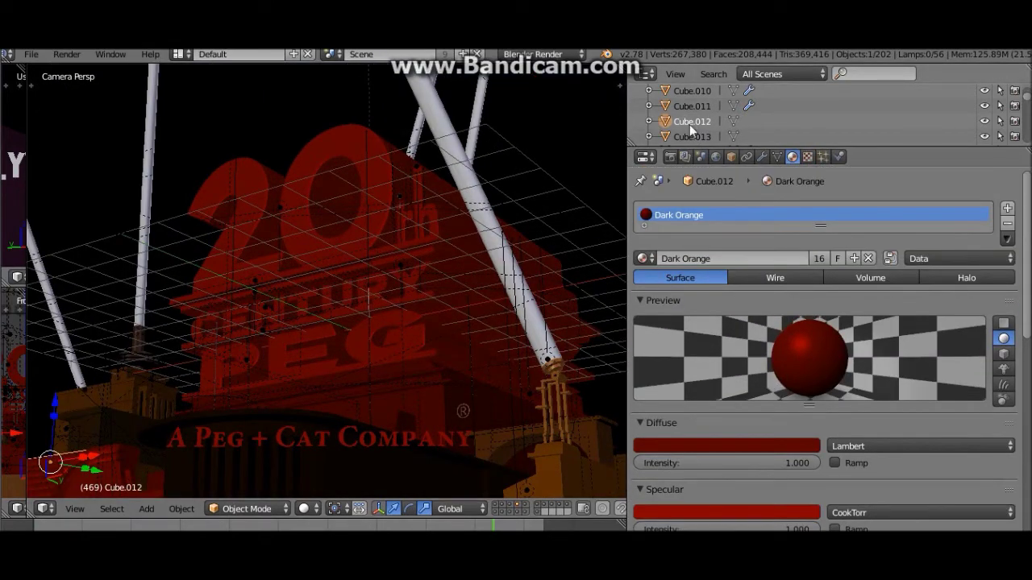
pyautogui.click(701, 133)
pyautogui.scroll(-1, 701, 133)
pyautogui.click(708, 128)
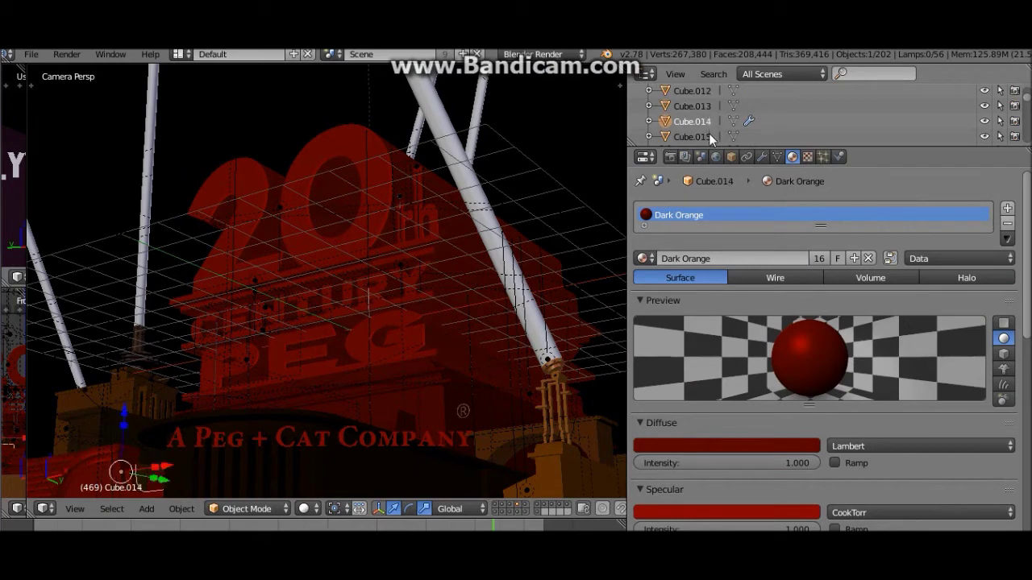
# Select Cube.015 and change its Orange material's diffuse and specular colours to dark red.
pyautogui.click(708, 135)
pyautogui.click(806, 157)
pyautogui.click(792, 158)
pyautogui.click(764, 444)
pyautogui.moveTo(724, 297); pyautogui.dragTo(701, 354)
pyautogui.moveTo(673, 420); pyautogui.dragTo(648, 425)
pyautogui.click(649, 511)
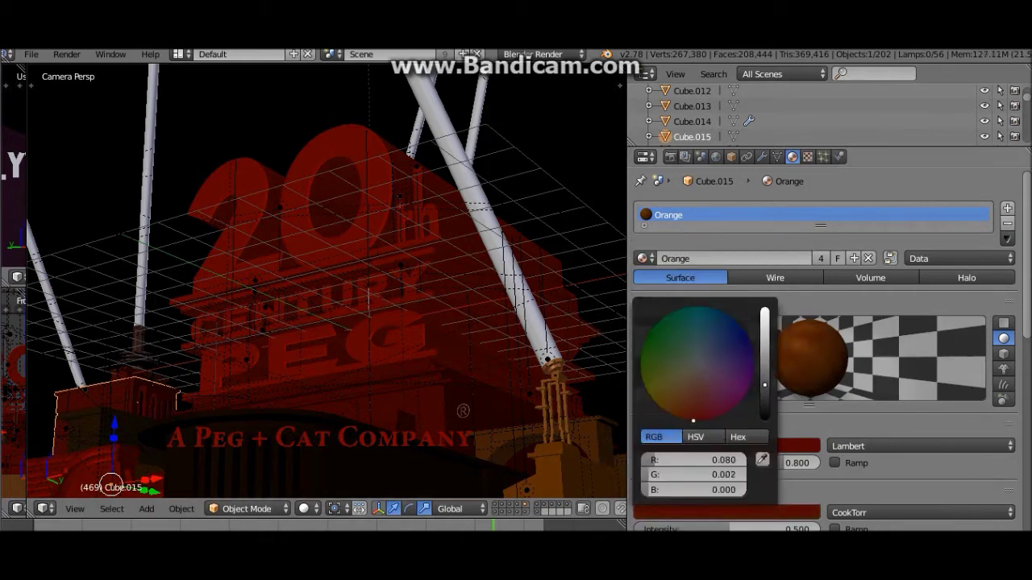
# Review the Orange material's shading settings and preview the scene in Rendered shading before returning to Solid.
pyautogui.scroll(-1, 683, 121)
pyautogui.scroll(-5, 741, 196)
pyautogui.scroll(-3, 843, 365)
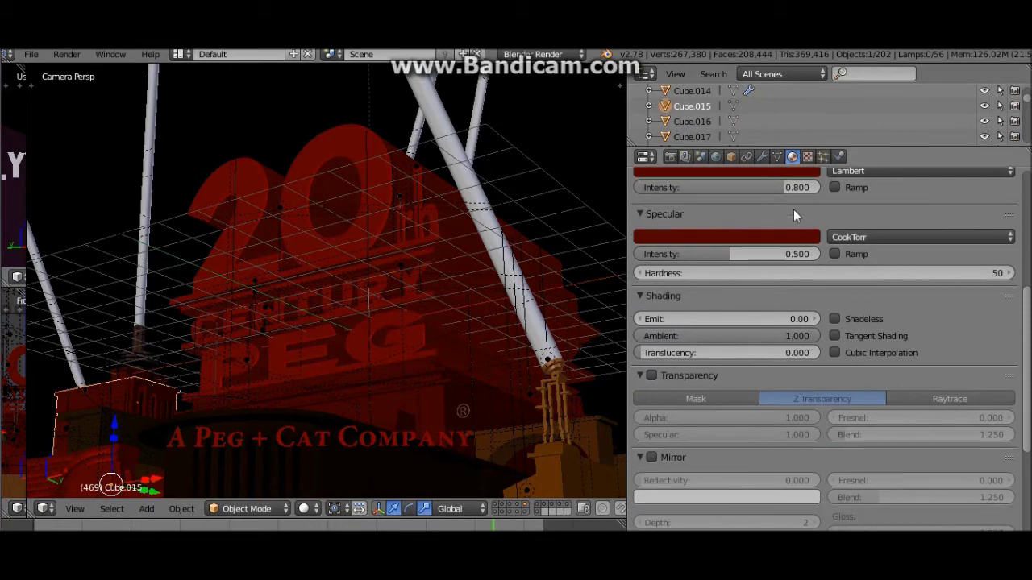
pyautogui.scroll(8, 804, 265)
pyautogui.click(303, 508)
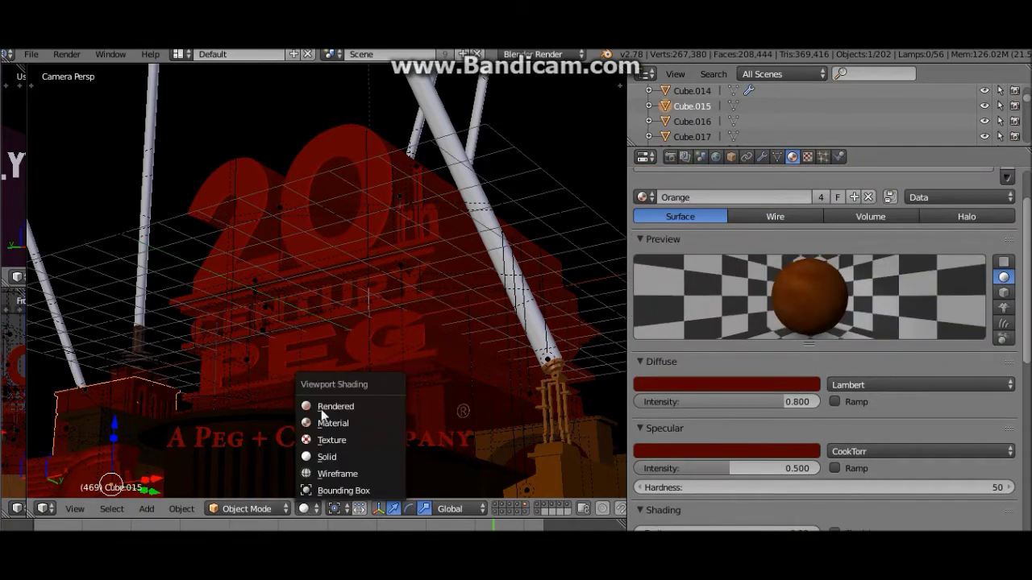
pyautogui.click(325, 399)
pyautogui.scroll(2, 325, 399)
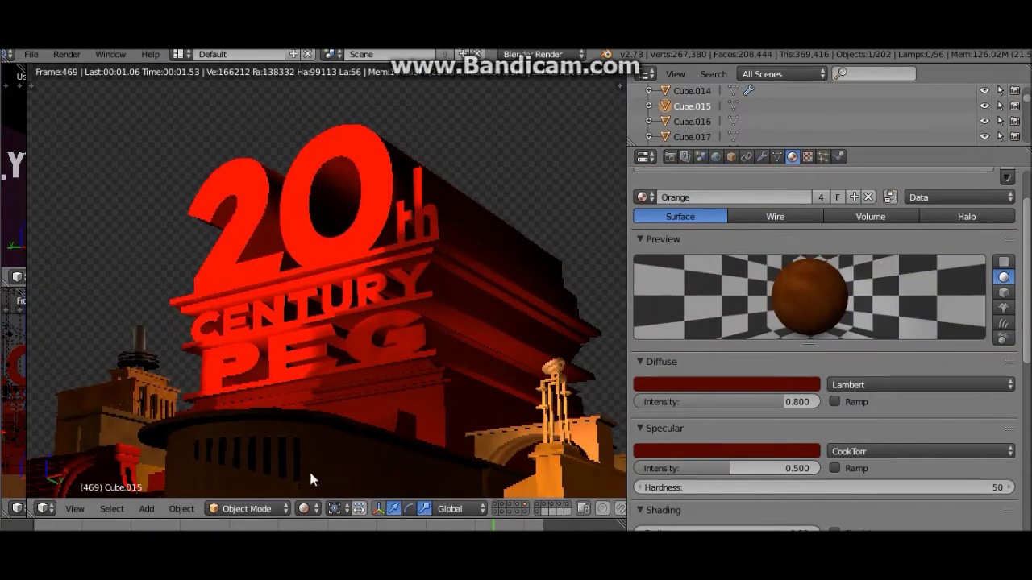
pyautogui.click(303, 508)
pyautogui.click(327, 456)
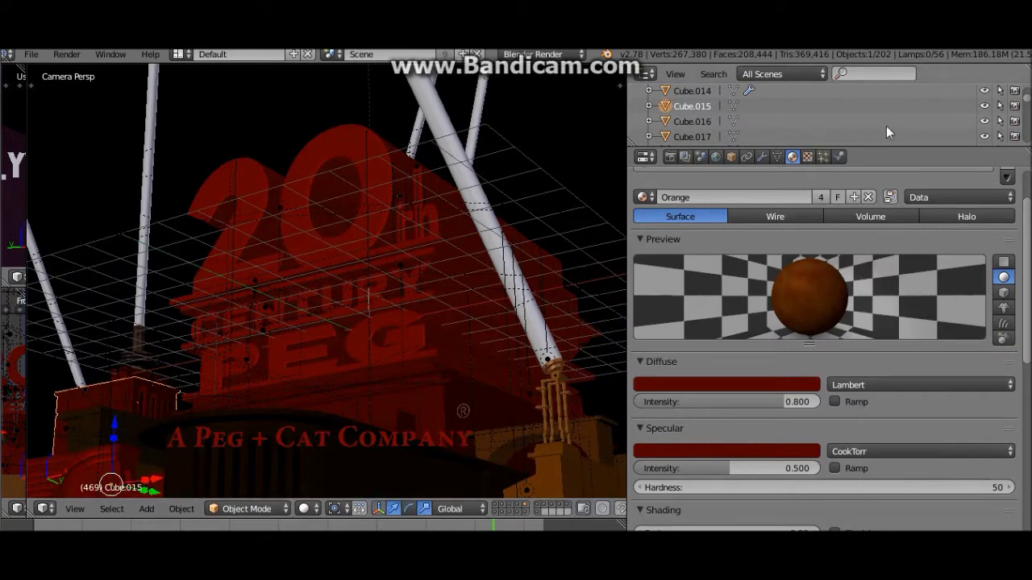
# Enable the colour ramp on the Orange material's clouds texture and set its end stop to red (R 1, G 0, B 0).
pyautogui.click(807, 157)
pyautogui.scroll(-3, 773, 459)
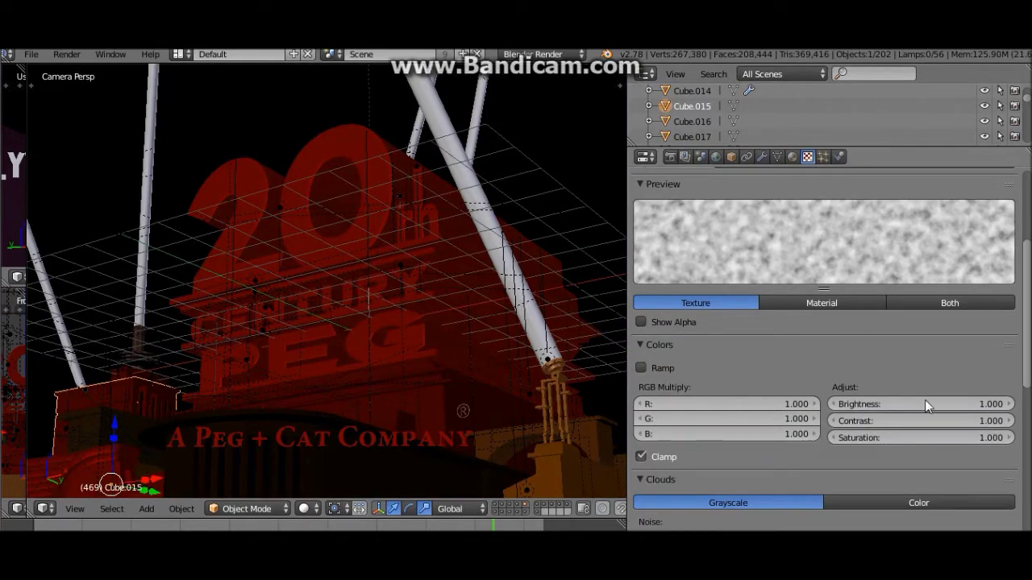
pyautogui.click(649, 367)
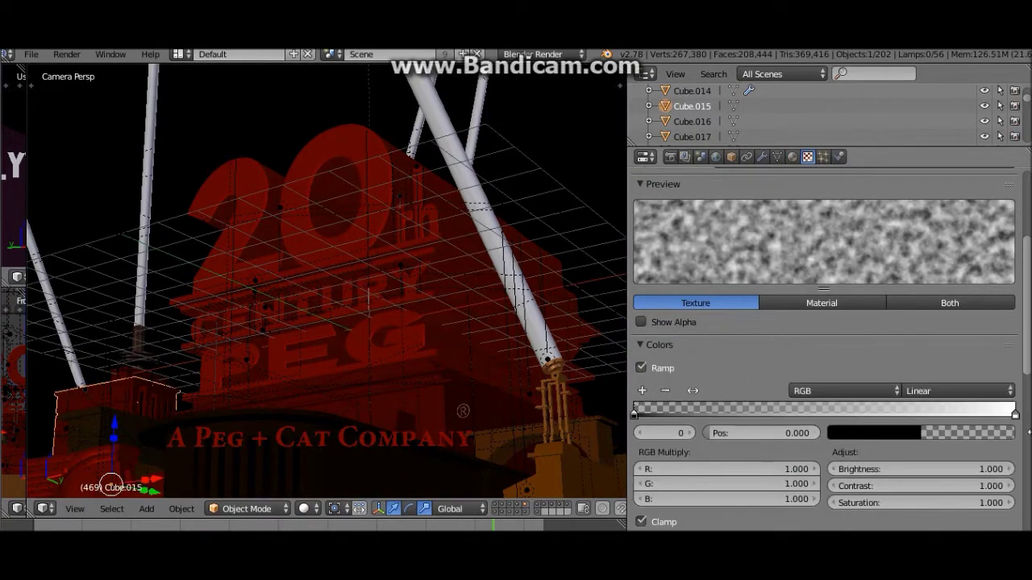
pyautogui.click(1016, 415)
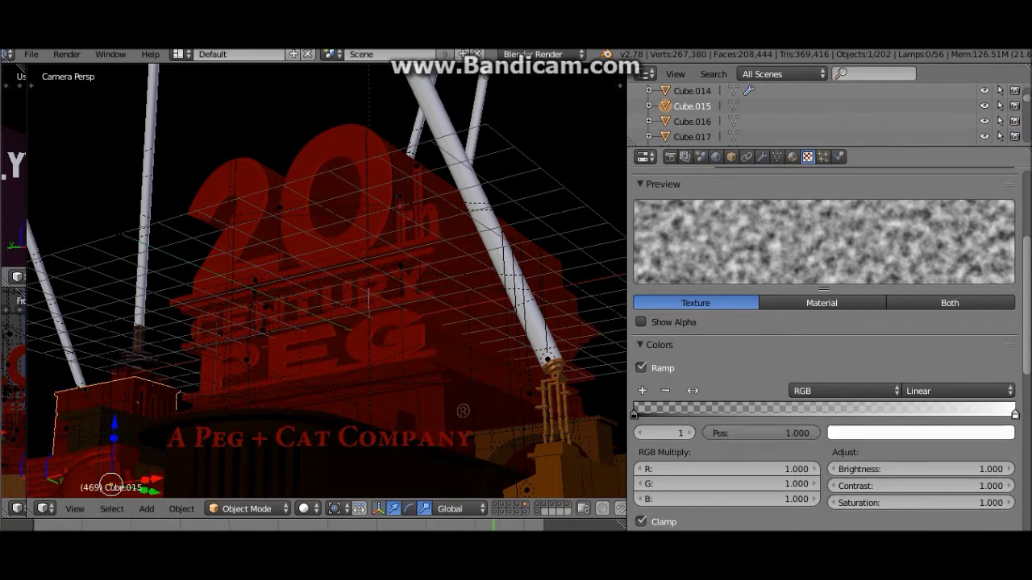
pyautogui.click(960, 438)
pyautogui.click(911, 330)
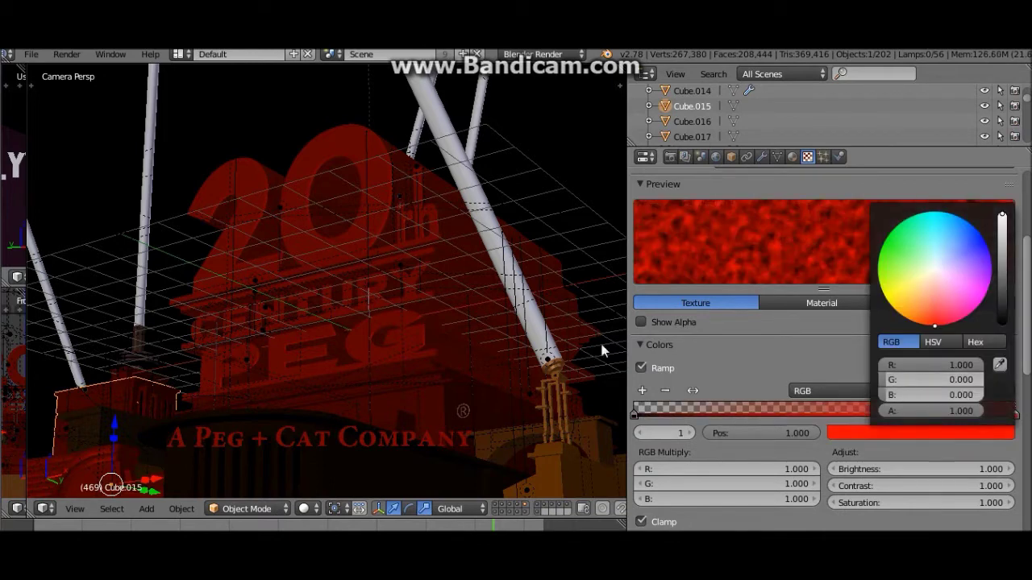
# Preview the red texture on Cube.015 in Rendered shading from a wider view, and return to Solid shading.
pyautogui.click(309, 508)
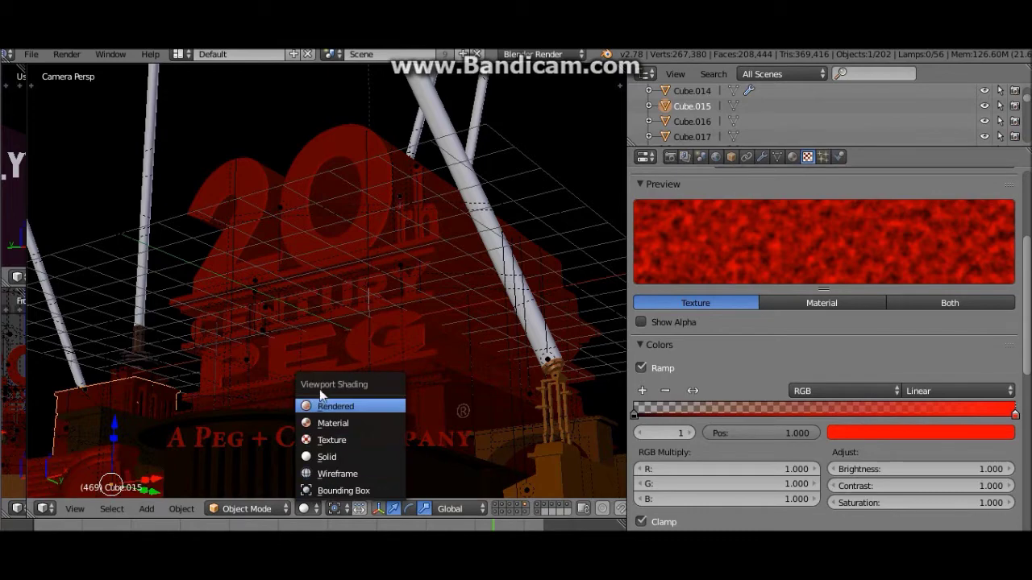
pyautogui.click(323, 405)
pyautogui.scroll(-2, 302, 413)
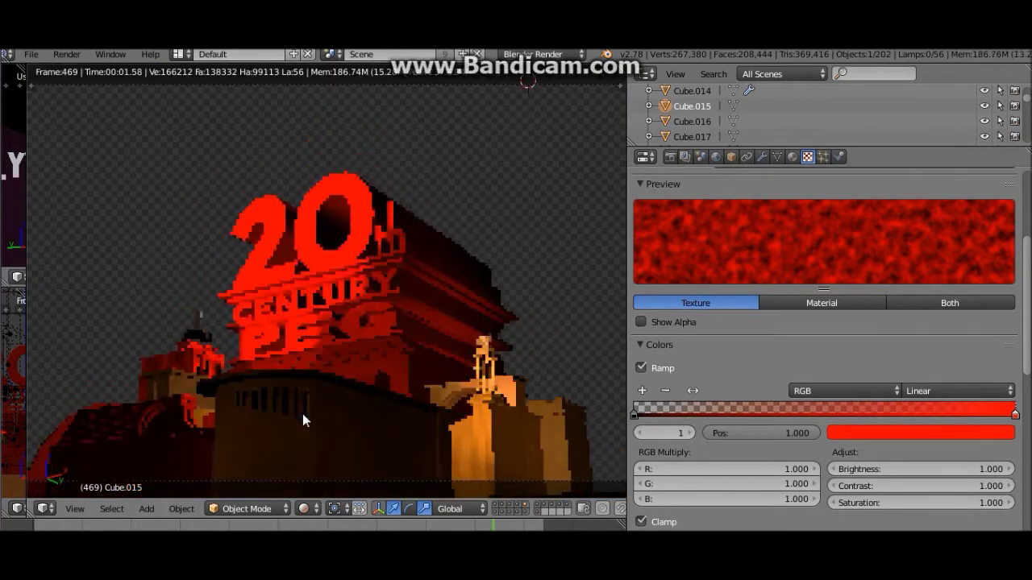
pyautogui.click(303, 509)
pyautogui.click(322, 459)
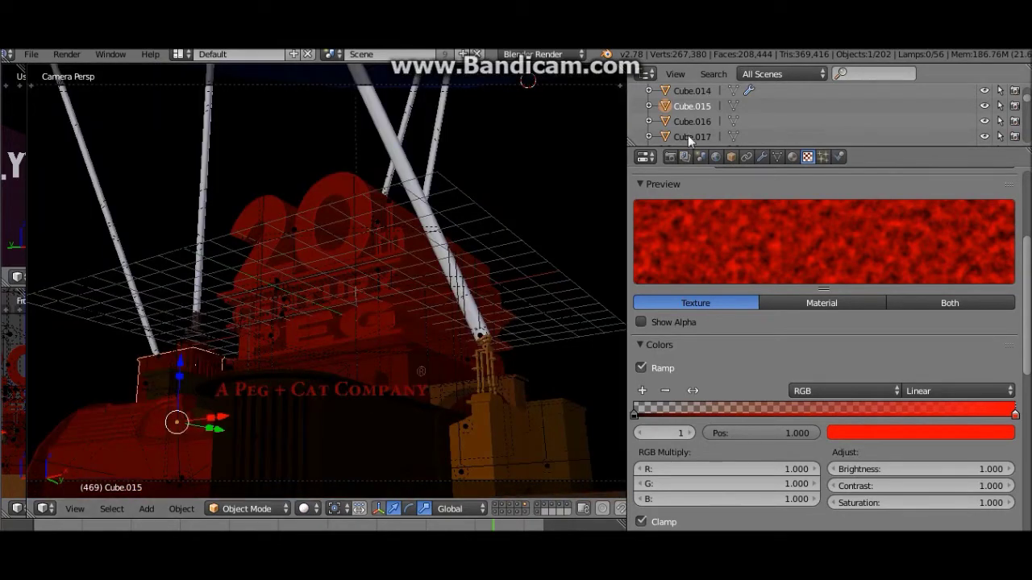
# Select Cube.016 and change its Light Brown material's diffuse and specular colours to very dark red.
pyautogui.click(698, 121)
pyautogui.click(792, 159)
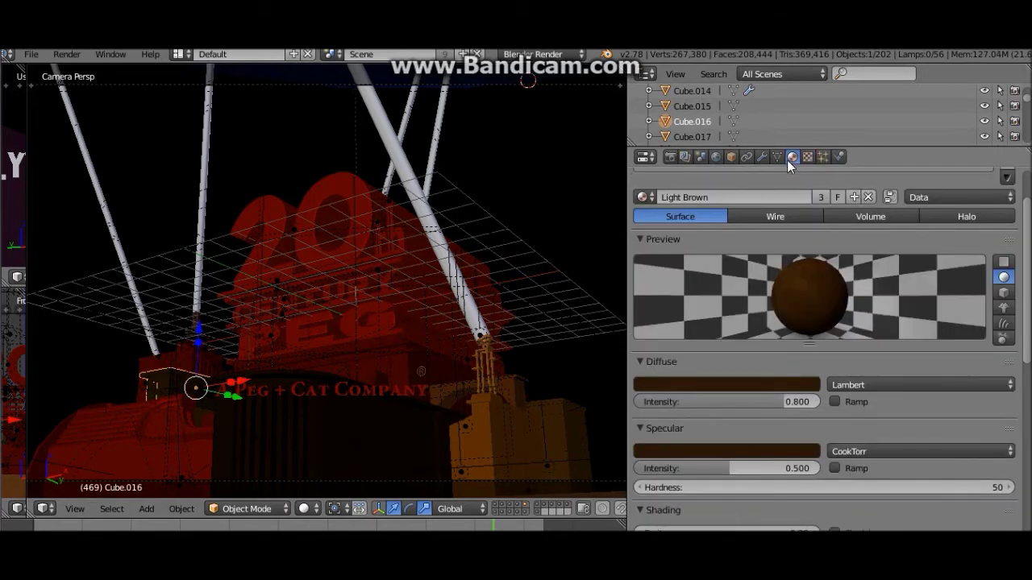
pyautogui.scroll(3, 613, 292)
pyautogui.click(695, 107)
pyautogui.click(693, 119)
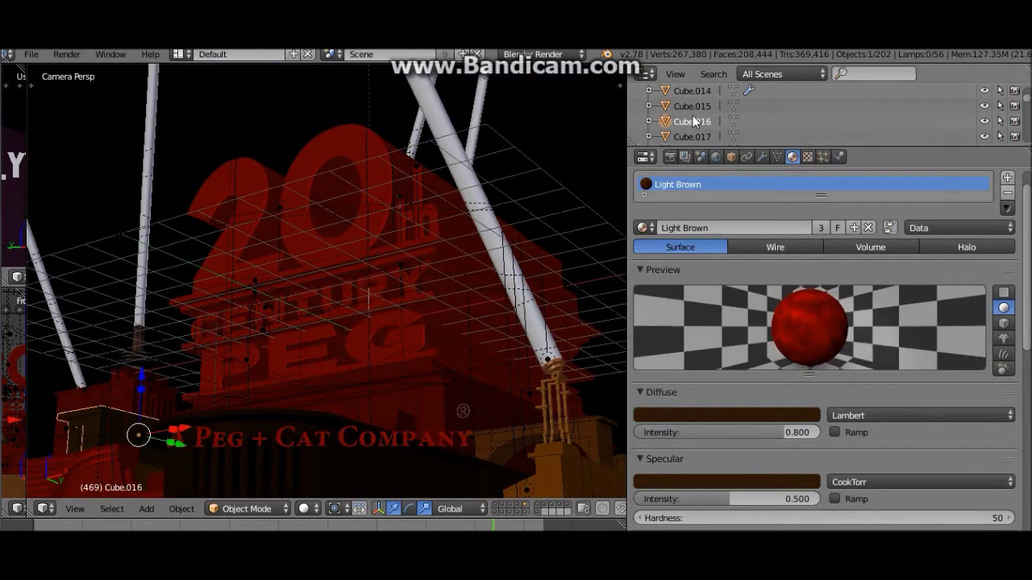
pyautogui.click(695, 417)
pyautogui.moveTo(692, 290); pyautogui.dragTo(701, 324)
pyautogui.click(708, 412)
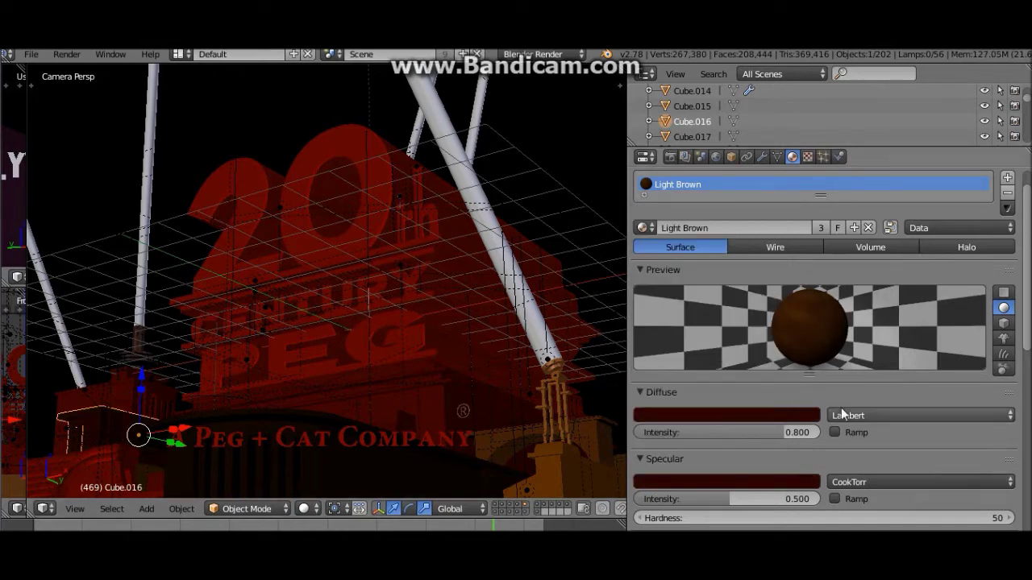
# Enable the colour ramp on the Light Brown material's clouds texture and make its end stop at position 1.000 bright red.
pyautogui.scroll(-8, 855, 419)
pyautogui.scroll(-4, 860, 425)
pyautogui.scroll(12, 809, 183)
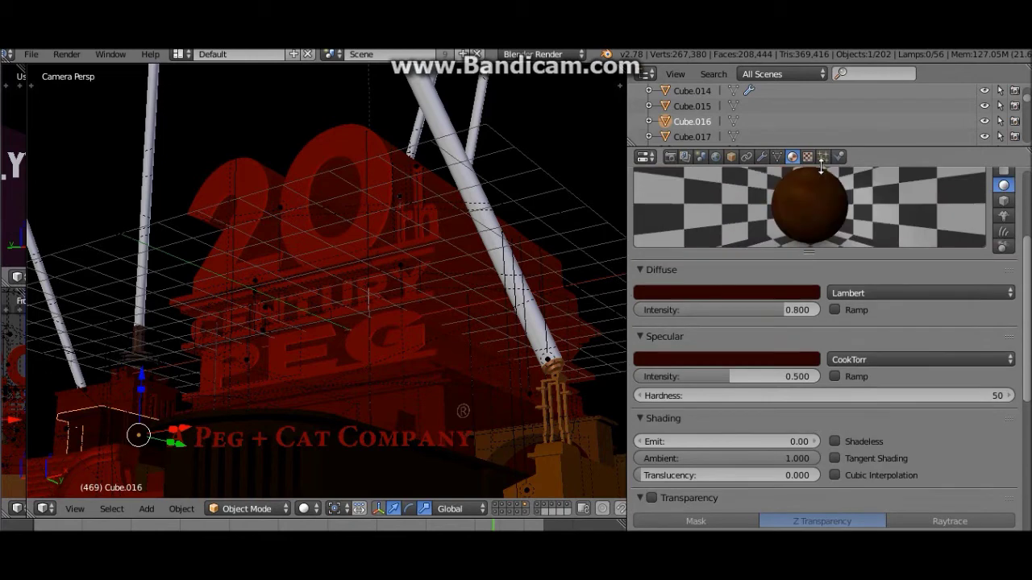
pyautogui.click(807, 156)
pyautogui.scroll(-2, 823, 391)
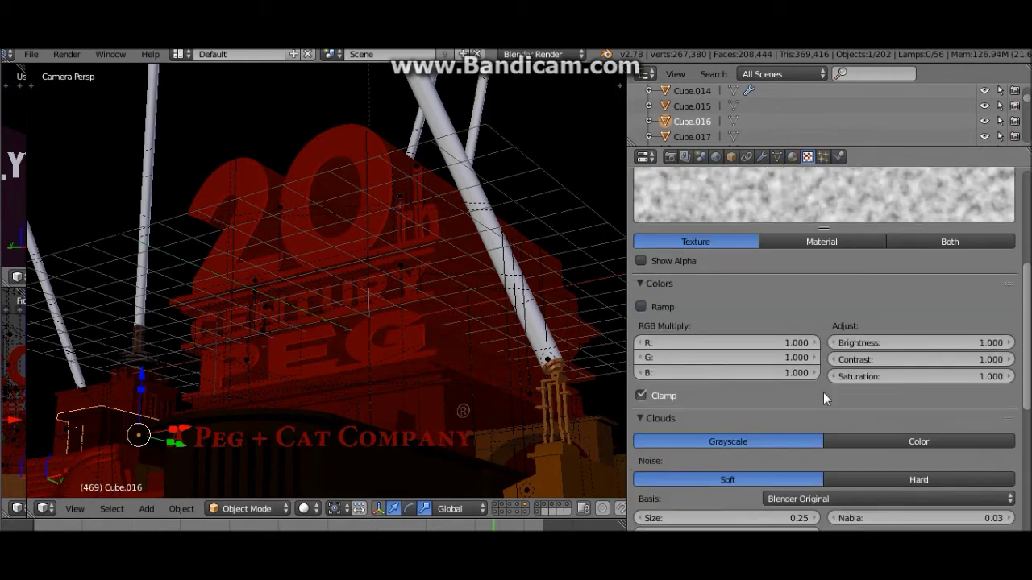
pyautogui.click(677, 306)
pyautogui.click(1009, 351)
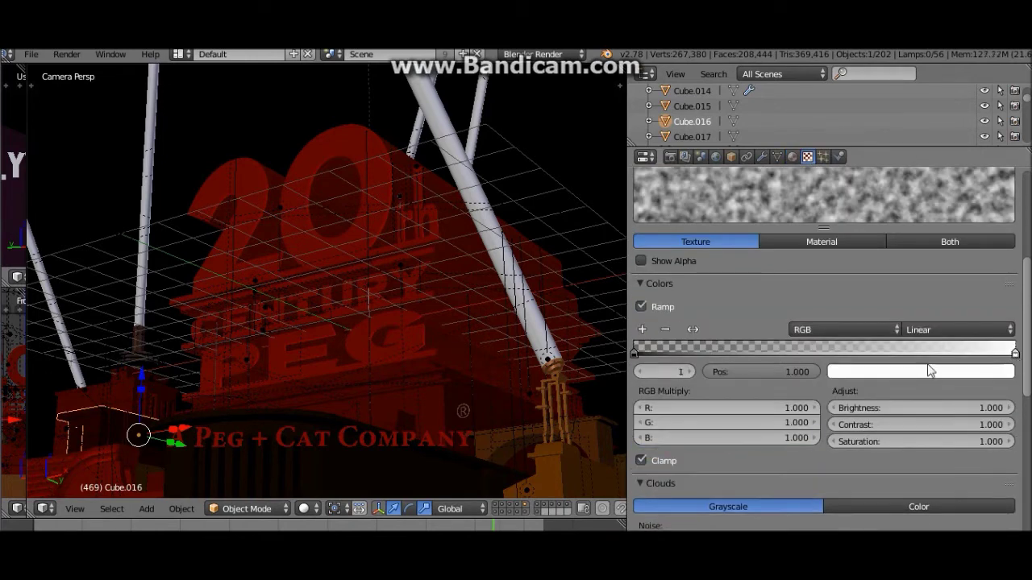
pyautogui.moveTo(1010, 351); pyautogui.dragTo(1017, 351)
pyautogui.click(975, 370)
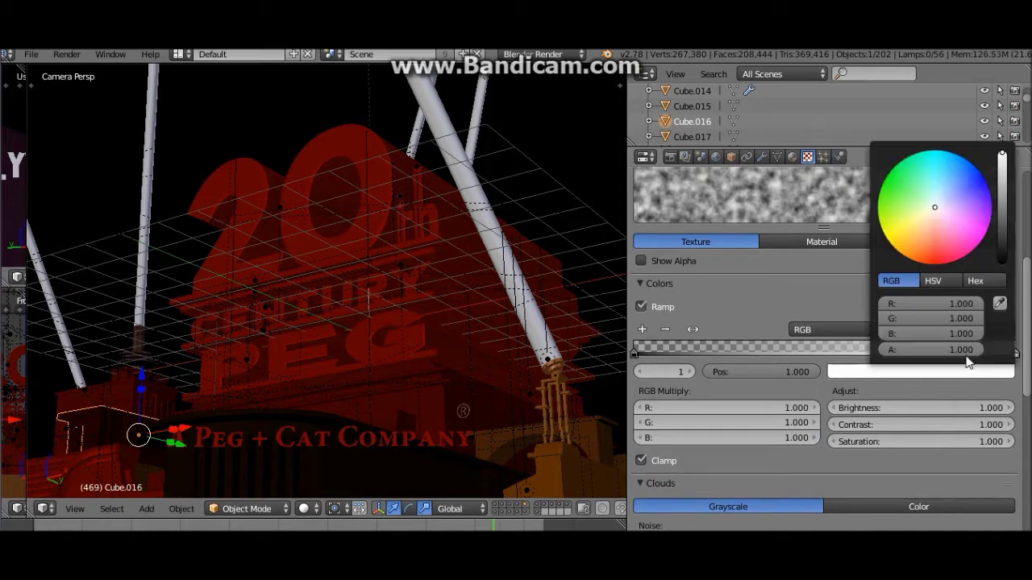
pyautogui.moveTo(943, 246); pyautogui.dragTo(944, 264)
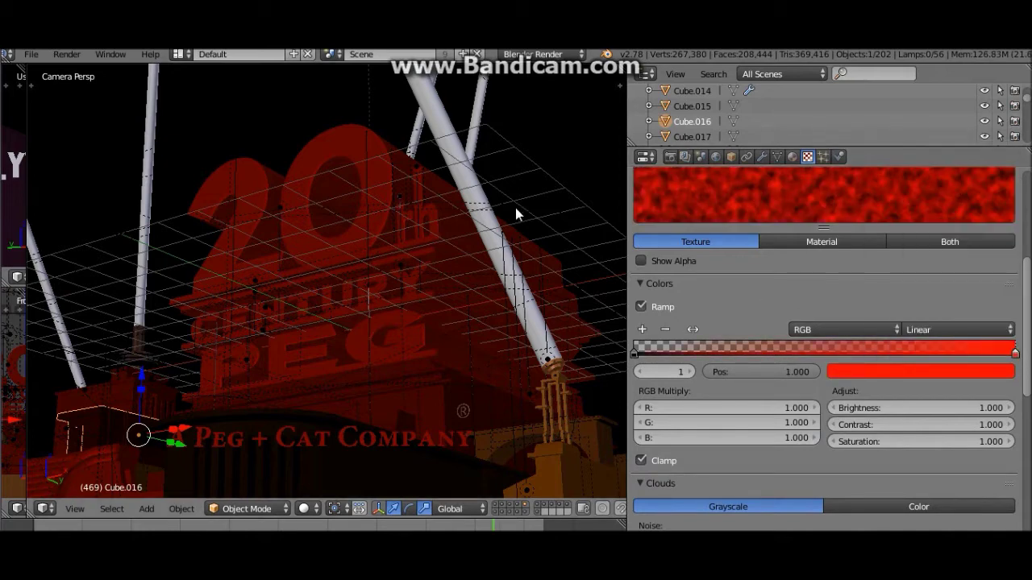
pyautogui.scroll(-4, 793, 454)
pyautogui.scroll(6, 804, 452)
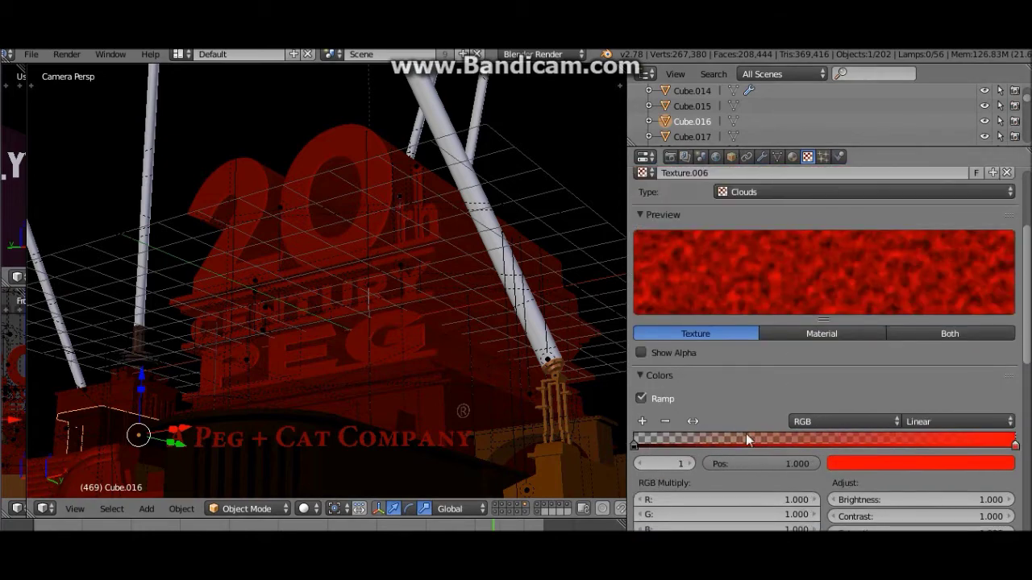
pyautogui.scroll(5, 759, 449)
# Check the texture and material of Cube.017.
pyautogui.click(690, 137)
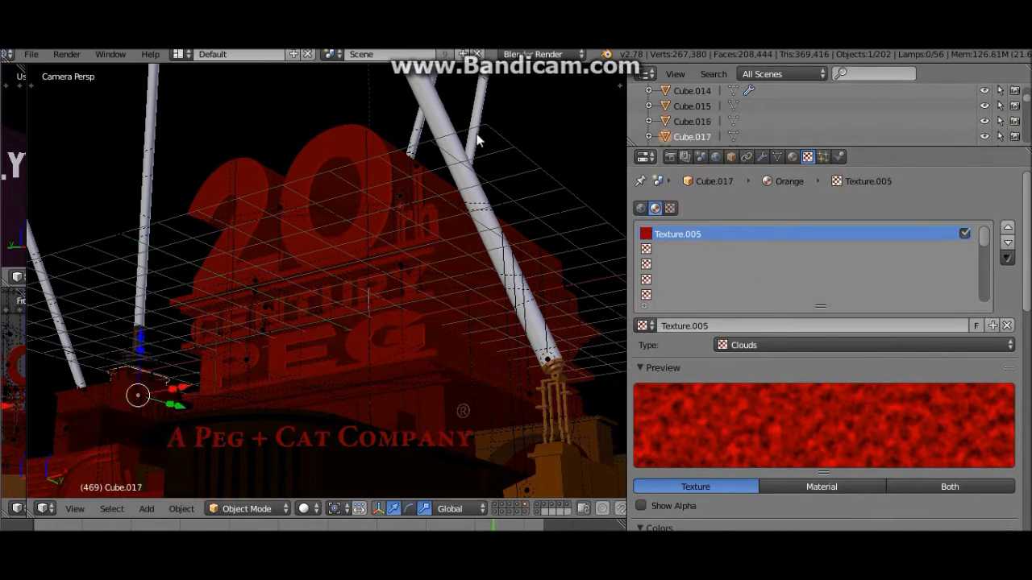
pyautogui.scroll(-1, 860, 464)
pyautogui.scroll(-3, 860, 464)
pyautogui.click(792, 156)
pyautogui.scroll(4, 762, 279)
pyautogui.scroll(-1, 705, 123)
# Select Cube.018 and change its Orange 2 material's diffuse and specular colours to dark red, with diffuse green at 0.
pyautogui.click(705, 123)
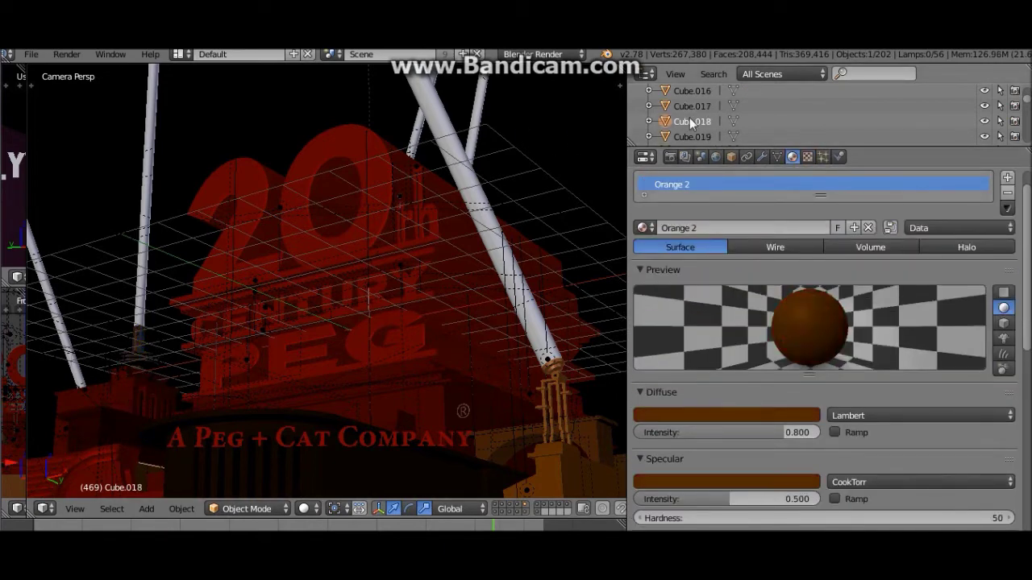
pyautogui.click(698, 412)
pyautogui.moveTo(700, 321); pyautogui.dragTo(697, 326)
pyautogui.moveTo(675, 377); pyautogui.dragTo(645, 377)
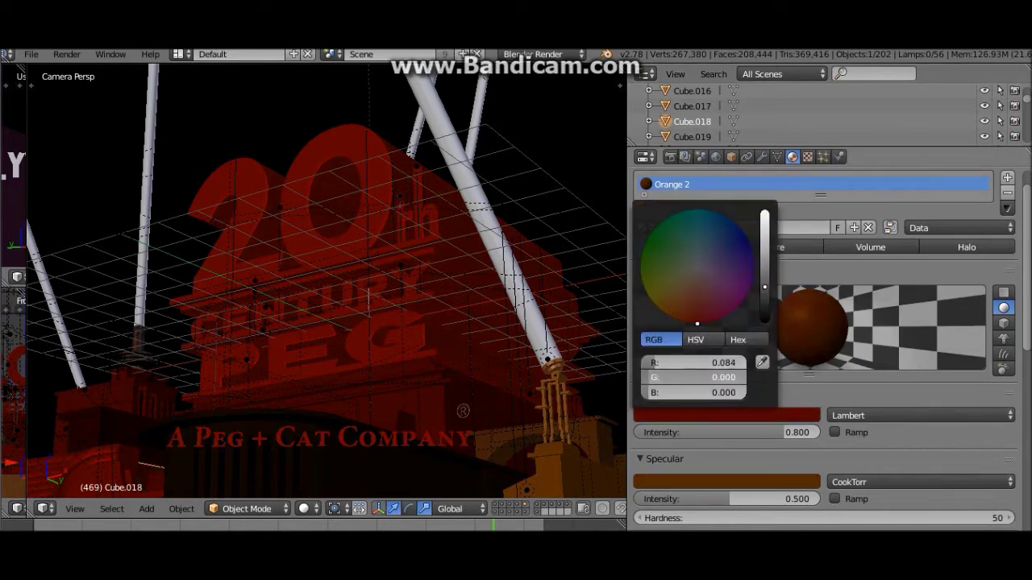
pyautogui.click(746, 480)
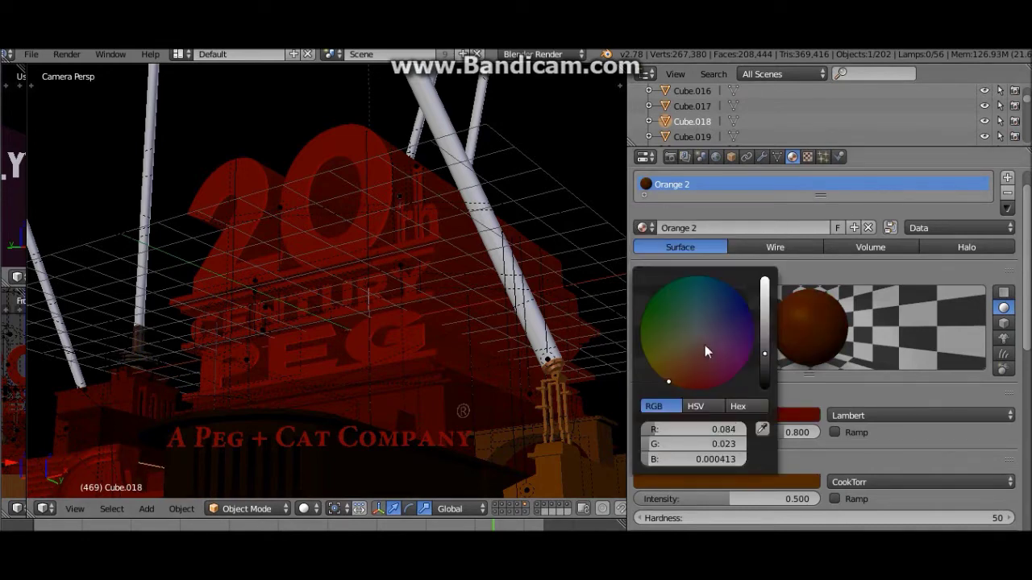
pyautogui.moveTo(704, 345); pyautogui.dragTo(697, 390)
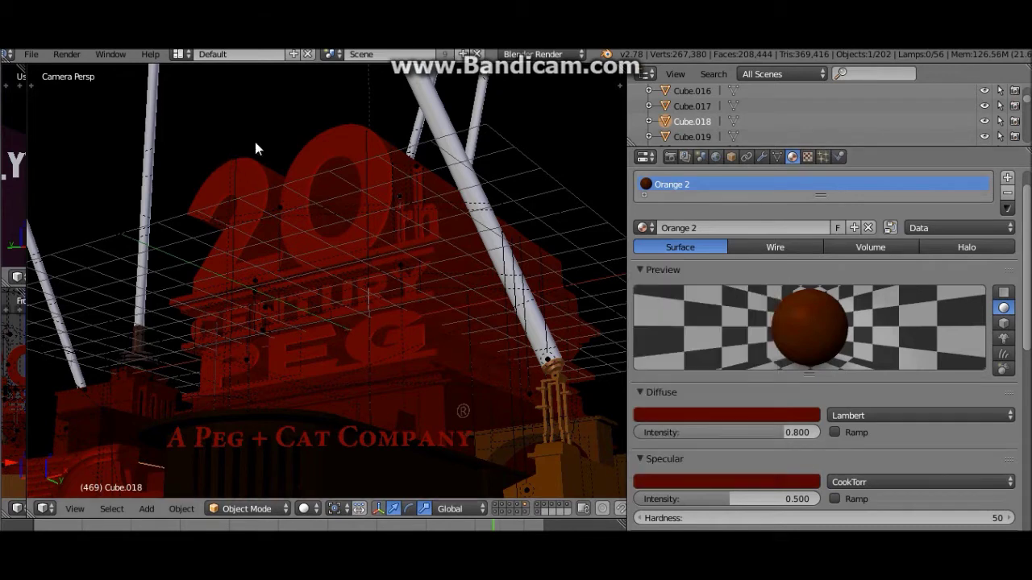
# Enable the colour ramp on the Orange 2 material's texture and change the ramp colour to red.
pyautogui.click(807, 156)
pyautogui.scroll(-1, 841, 435)
pyautogui.click(642, 337)
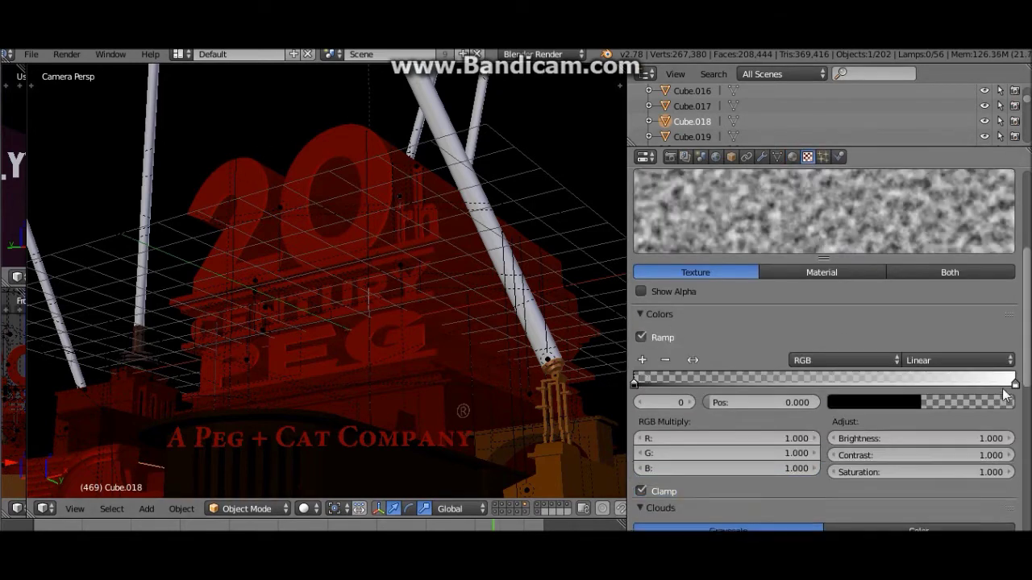
pyautogui.click(895, 403)
pyautogui.moveTo(931, 264); pyautogui.dragTo(934, 295)
pyautogui.moveTo(906, 363); pyautogui.dragTo(879, 362)
# Examine Cube.019's Black 2 and Orange materials and the texture of its Orange slot.
pyautogui.click(703, 138)
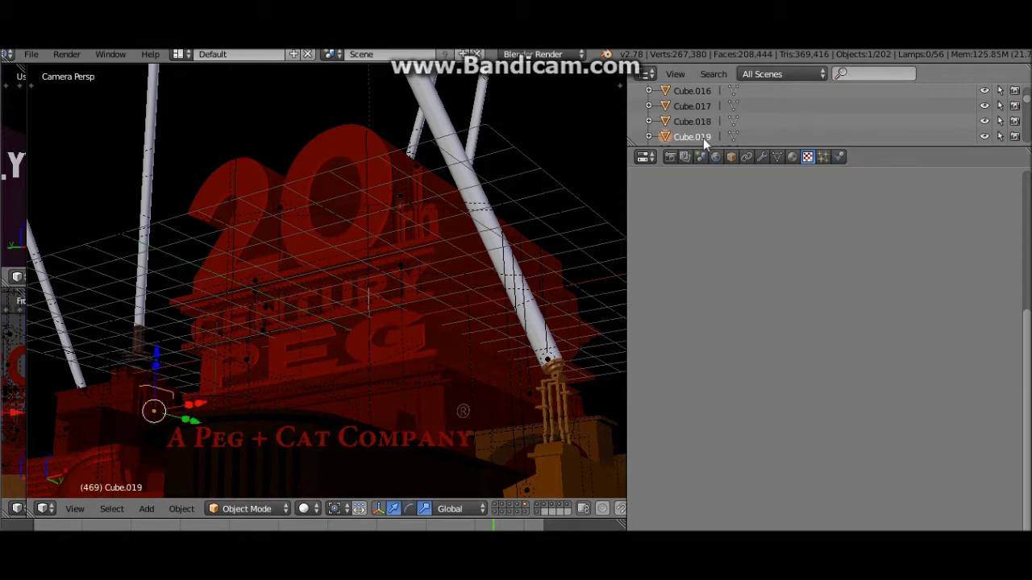
pyautogui.click(794, 158)
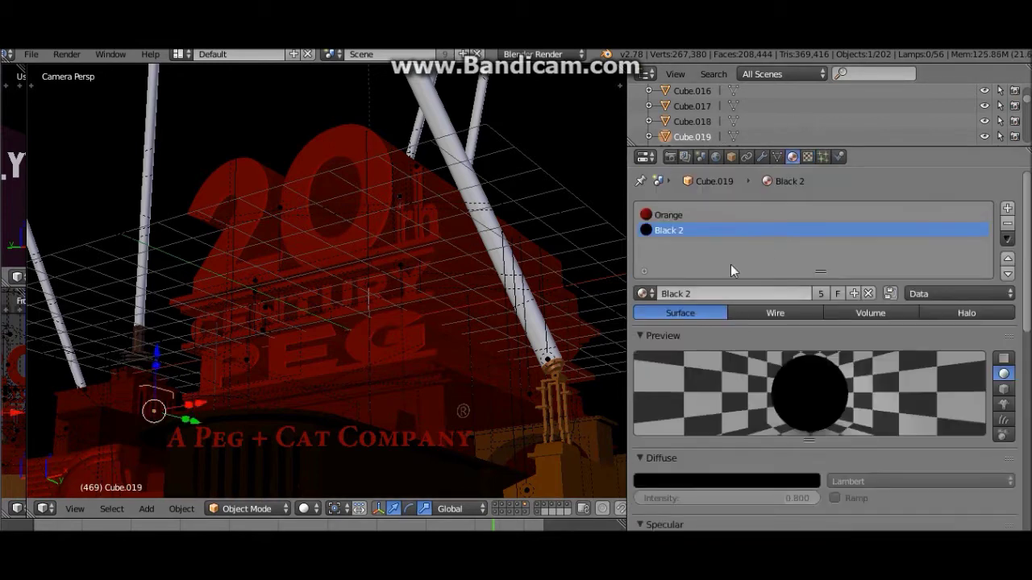
pyautogui.click(679, 214)
pyautogui.click(807, 157)
pyautogui.click(793, 157)
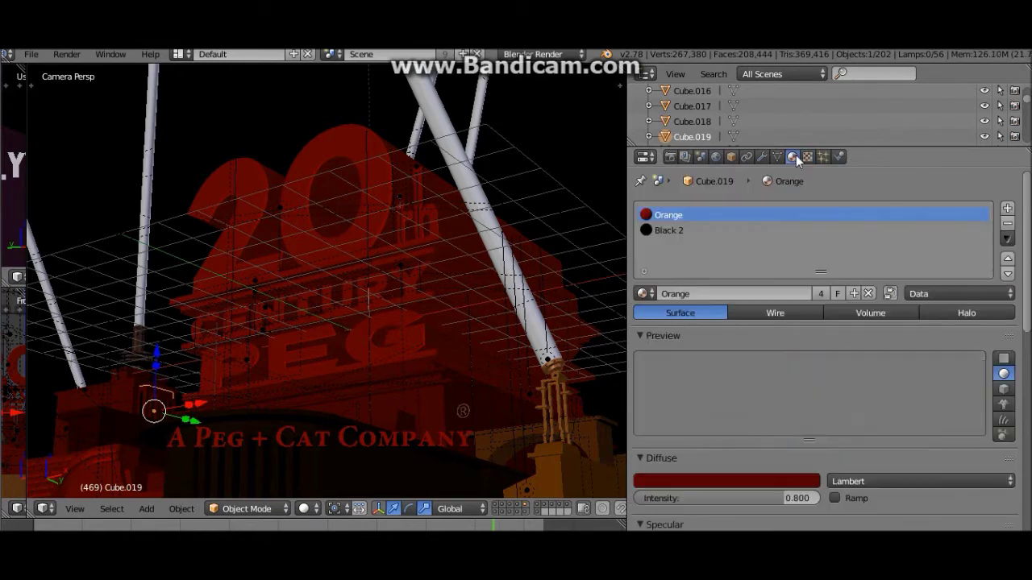
pyautogui.scroll(-1, 708, 121)
# Check the Orange material slot of Cube.020 and the Dark Orange material of Cube.021.
pyautogui.click(704, 121)
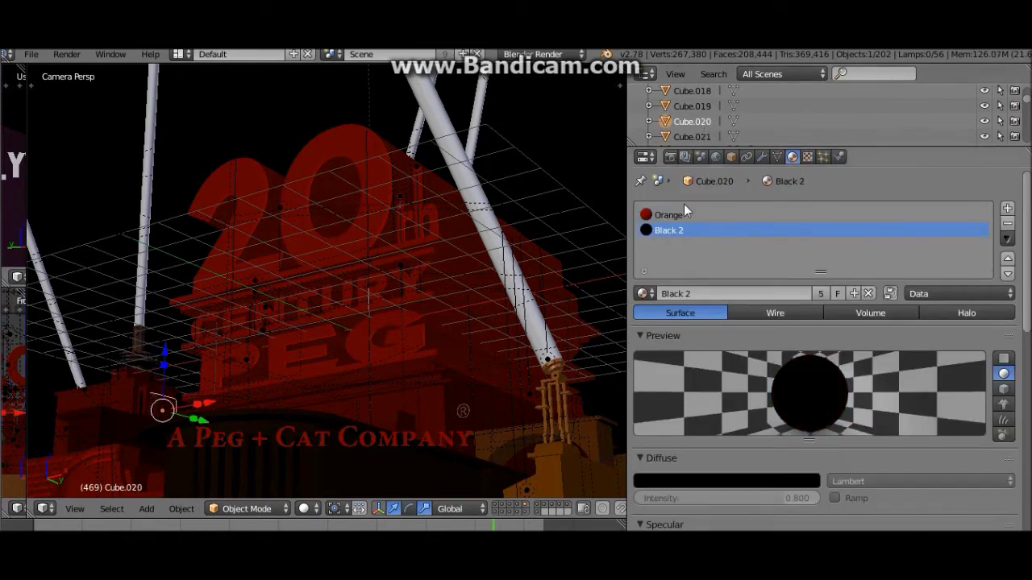
pyautogui.click(664, 215)
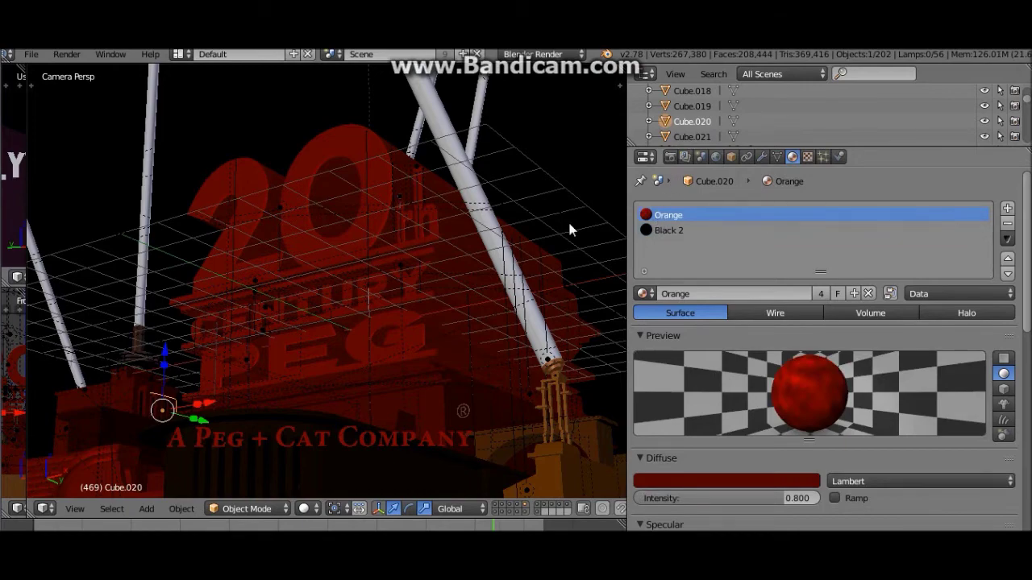
pyautogui.scroll(1, 567, 220)
pyautogui.click(694, 134)
pyautogui.scroll(-4, 464, 208)
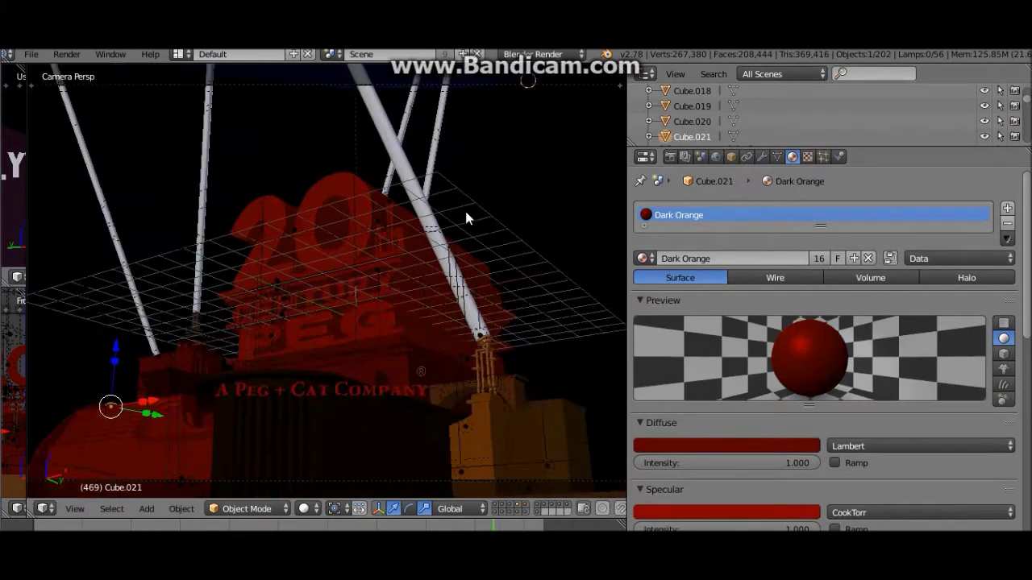
pyautogui.scroll(-2, 716, 128)
# Select Cube.022 and change its Orange 4 material's diffuse and specular colours to dark red.
pyautogui.click(705, 123)
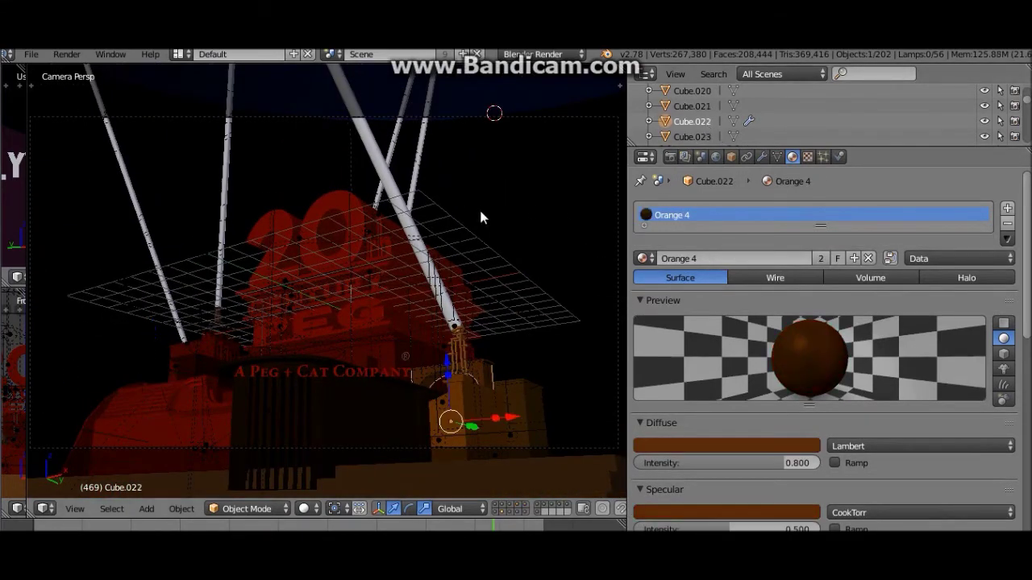
pyautogui.scroll(4, 479, 208)
pyautogui.click(725, 444)
pyautogui.click(700, 354)
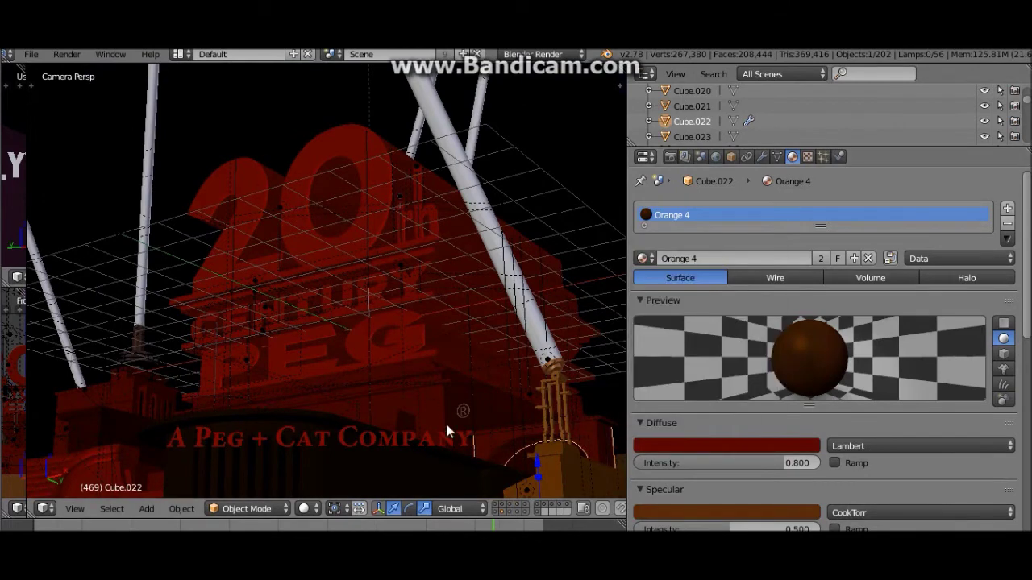
pyautogui.click(659, 512)
pyautogui.click(696, 420)
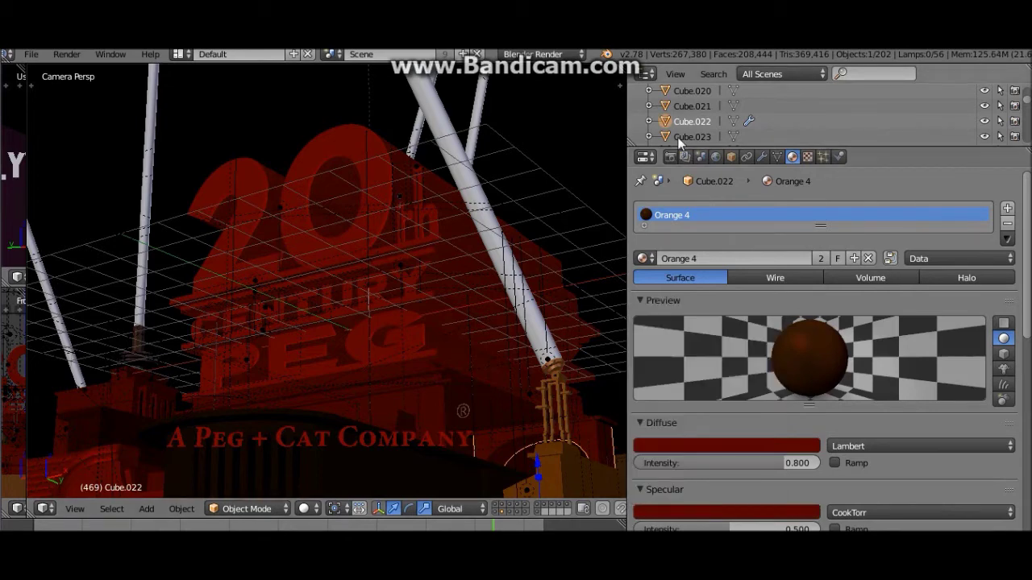
# Enable the colour ramp on the Orange 4 material's texture and change the ramp's end colour to red.
pyautogui.scroll(-5, 820, 462)
pyautogui.click(807, 157)
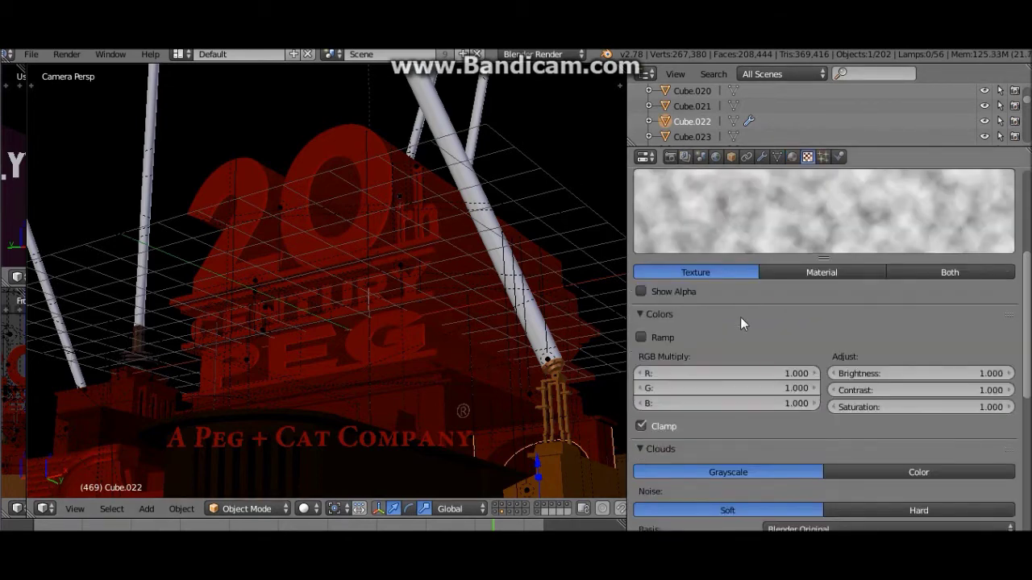
pyautogui.click(670, 336)
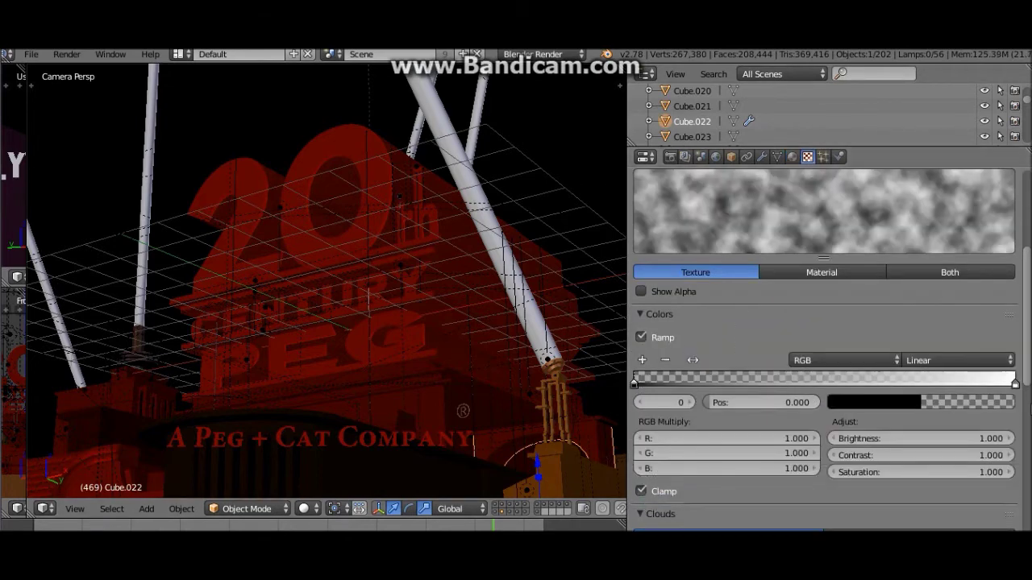
pyautogui.click(935, 403)
pyautogui.moveTo(923, 244); pyautogui.dragTo(934, 293)
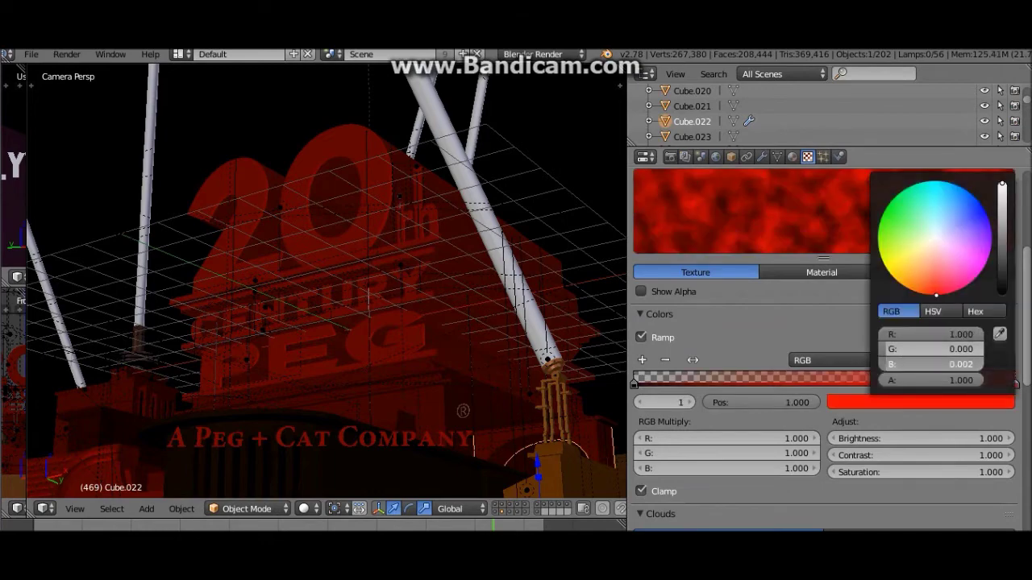
# Preview the logo scene in Rendered shading, then return the viewport to Solid shading.
pyautogui.moveTo(398, 295)
pyautogui.mouseDown(button='middle')
pyautogui.moveTo(368, 334)
pyautogui.moveTo(322, 451)
pyautogui.mouseUp(button='middle')
pyautogui.click(303, 508)
pyautogui.click(329, 403)
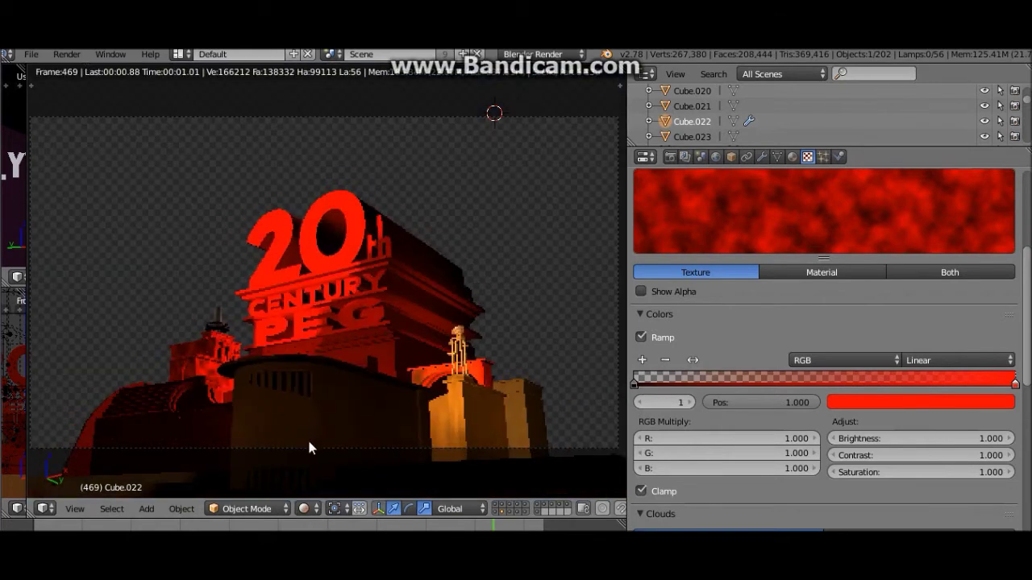
pyautogui.scroll(3, 304, 476)
pyautogui.click(303, 508)
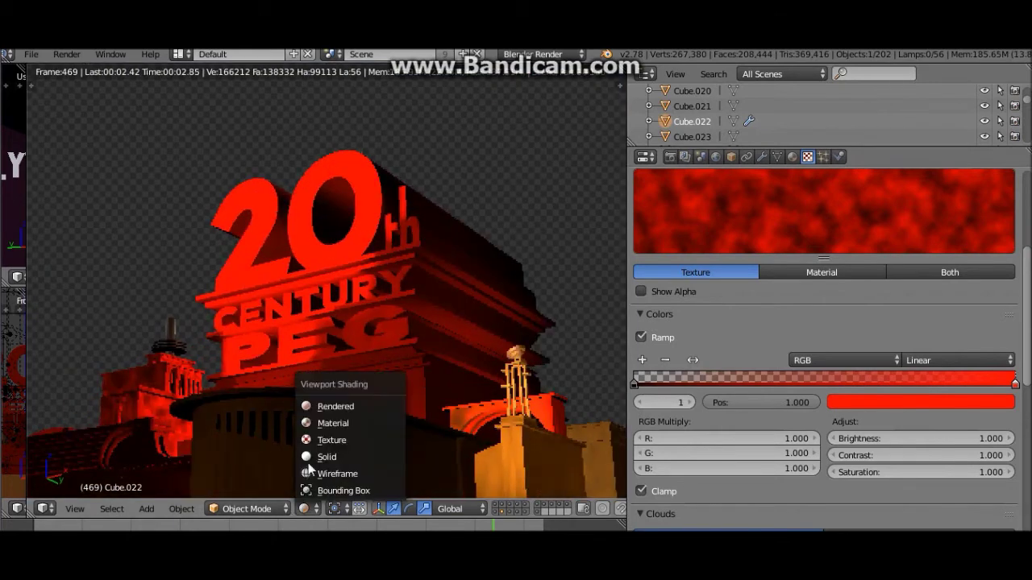
pyautogui.click(312, 440)
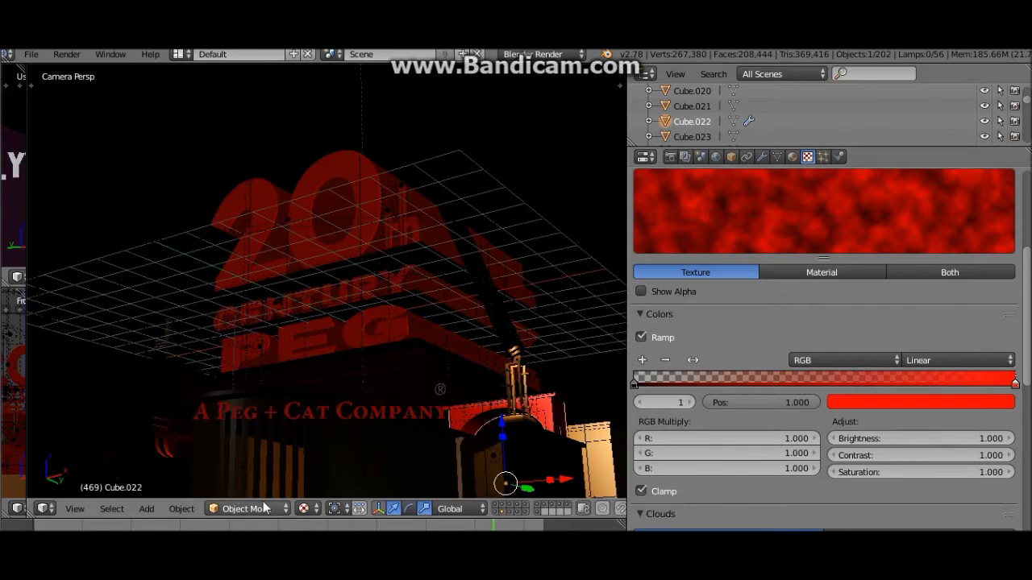
pyautogui.click(303, 509)
pyautogui.click(314, 455)
# Check Cube.022's material and texture settings against another Rendered preview and return to Solid shading.
pyautogui.click(795, 158)
pyautogui.scroll(3, 781, 274)
pyautogui.scroll(-9, 815, 446)
pyautogui.scroll(5, 797, 303)
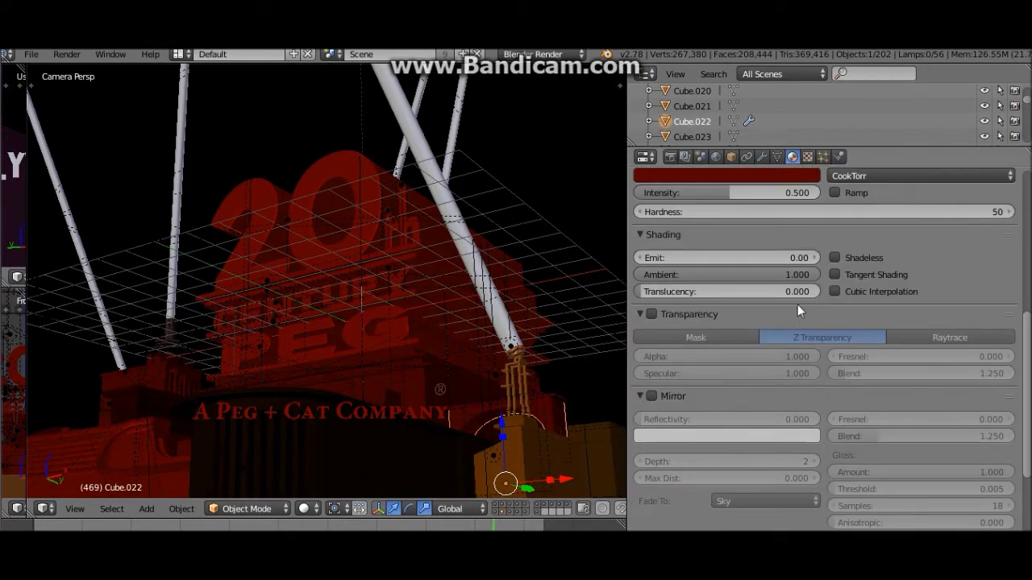
pyautogui.click(807, 157)
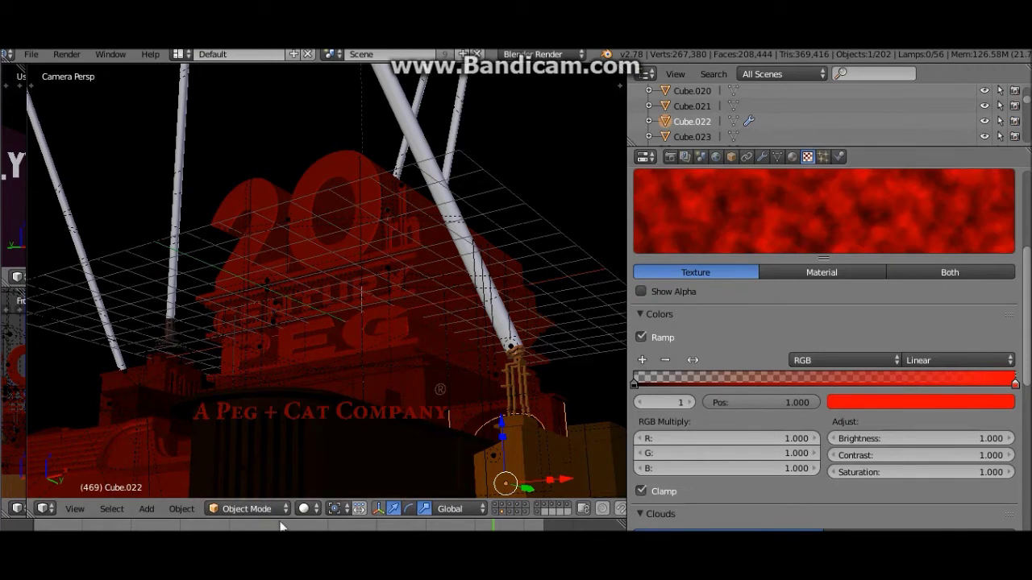
pyautogui.click(303, 508)
pyautogui.click(321, 403)
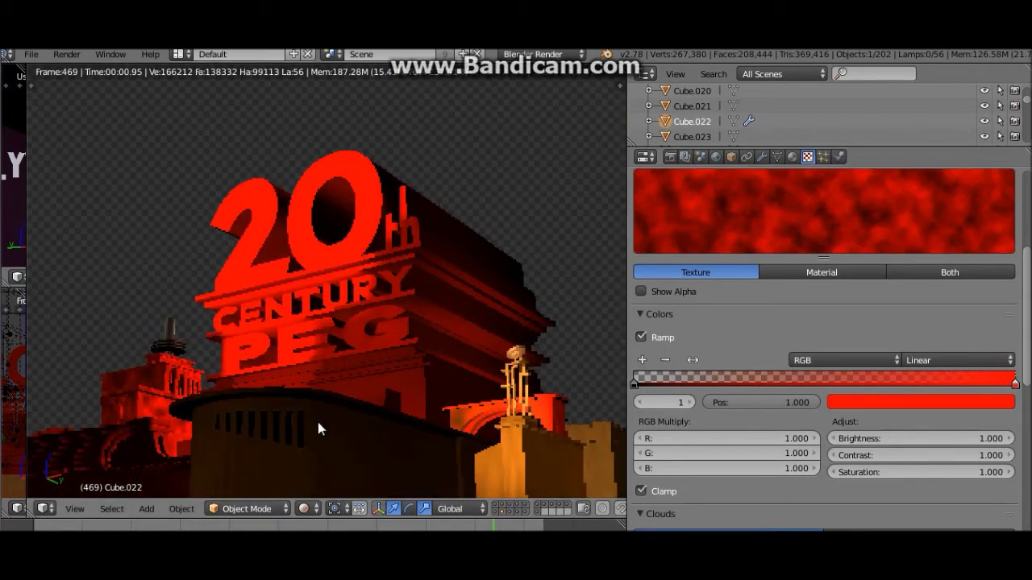
pyautogui.click(303, 509)
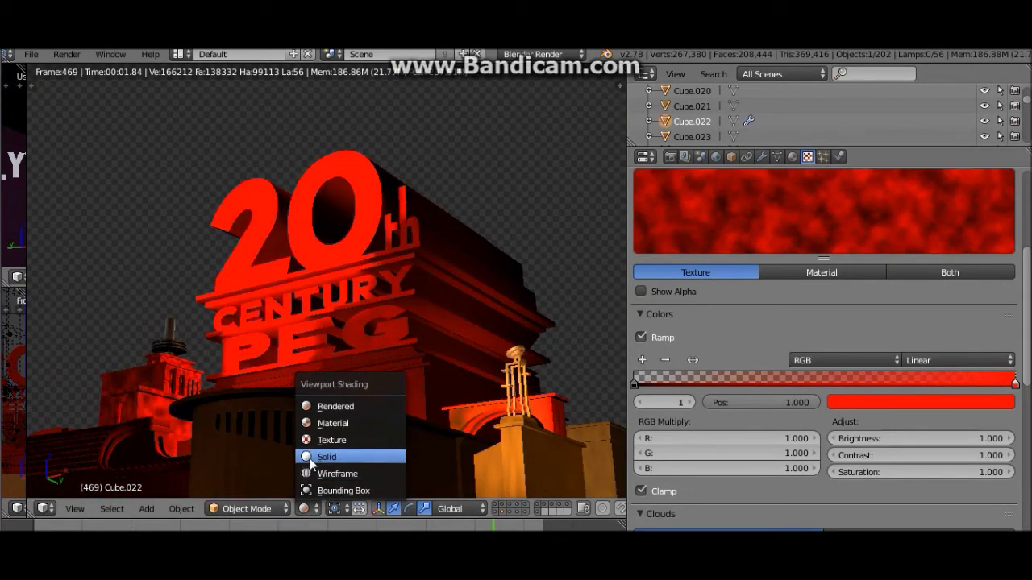
pyautogui.click(312, 462)
# Change the influence blend colour of the Orange 4 material's texture to dark red.
pyautogui.scroll(-8, 857, 472)
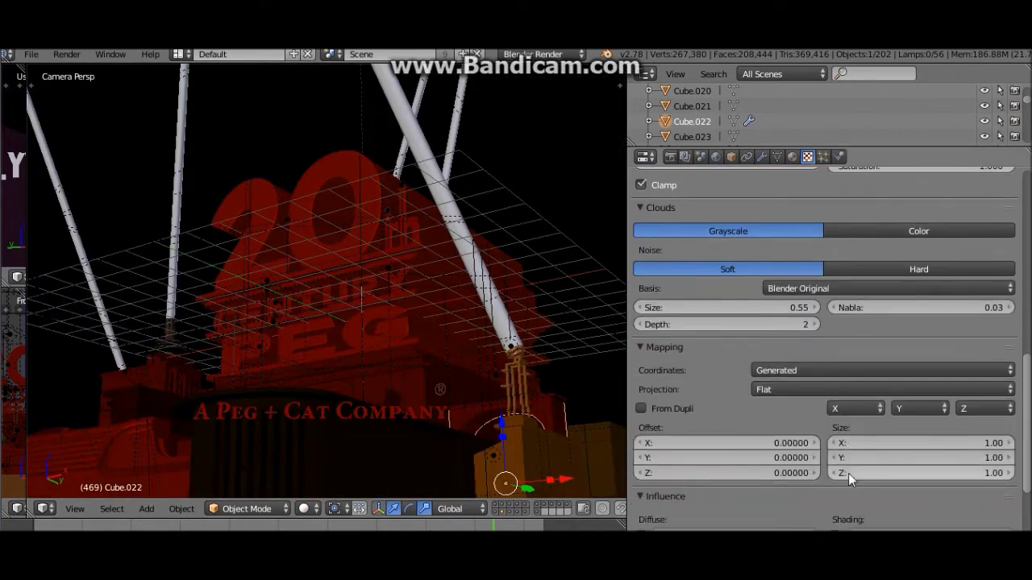
pyautogui.scroll(3, 847, 473)
pyautogui.scroll(-8, 830, 463)
pyautogui.scroll(5, 807, 445)
pyautogui.scroll(-7, 766, 467)
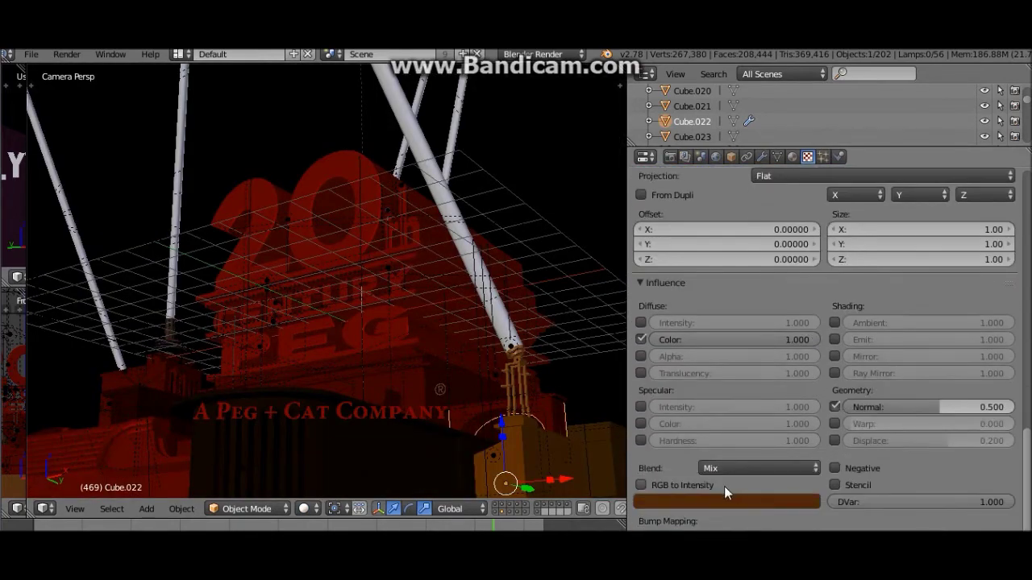
pyautogui.click(687, 503)
pyautogui.moveTo(689, 401); pyautogui.dragTo(698, 410)
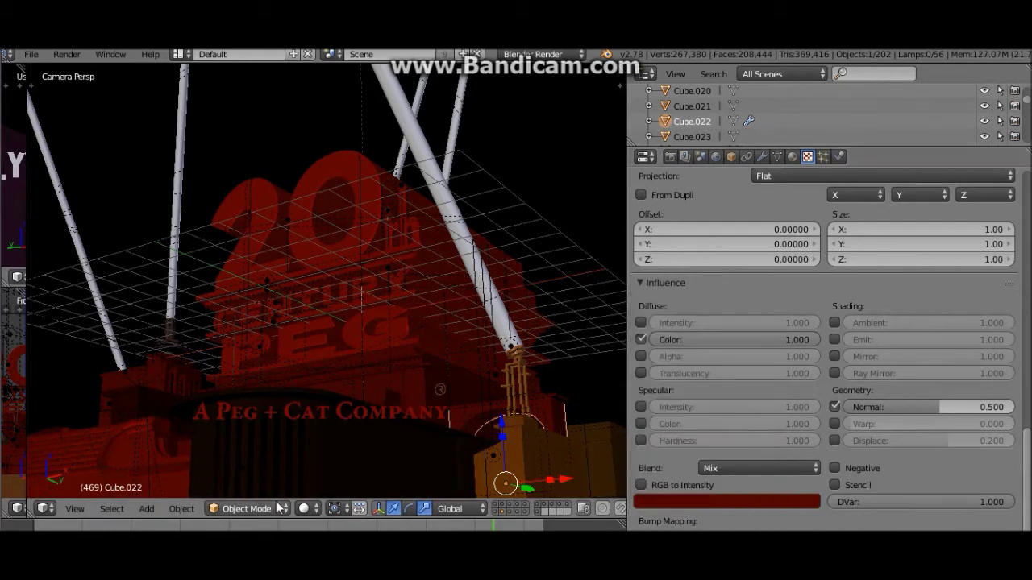
# Compare the scene in Rendered and Solid shading to check Cube.022's texture colour, ending in Solid.
pyautogui.click(307, 508)
pyautogui.click(316, 397)
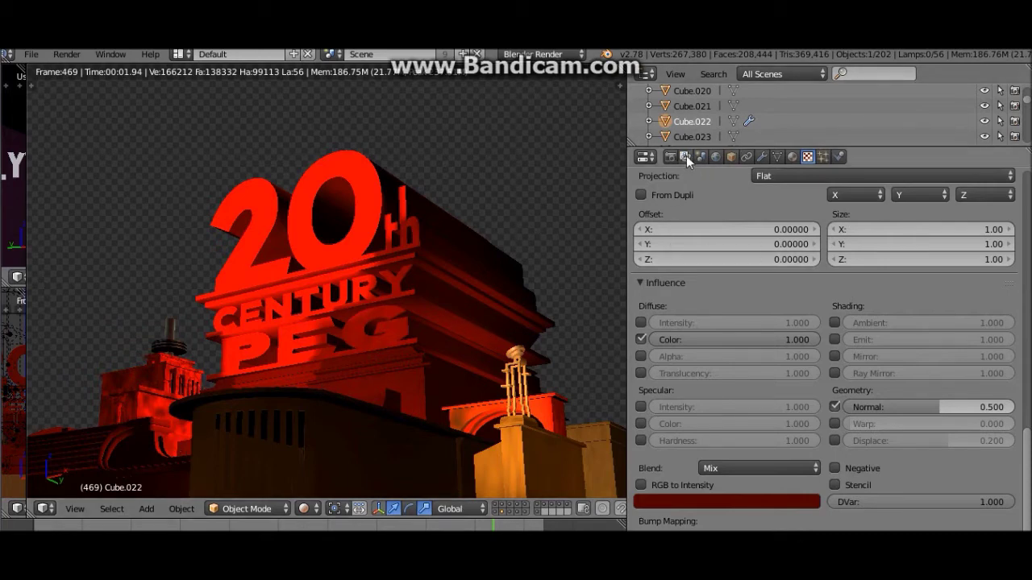
pyautogui.scroll(4, 726, 323)
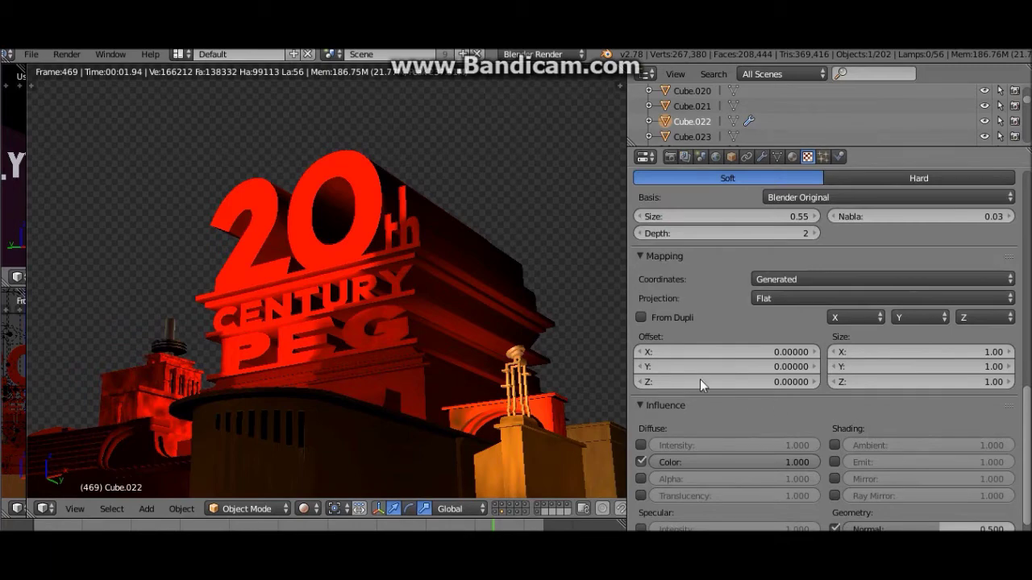
pyautogui.click(298, 508)
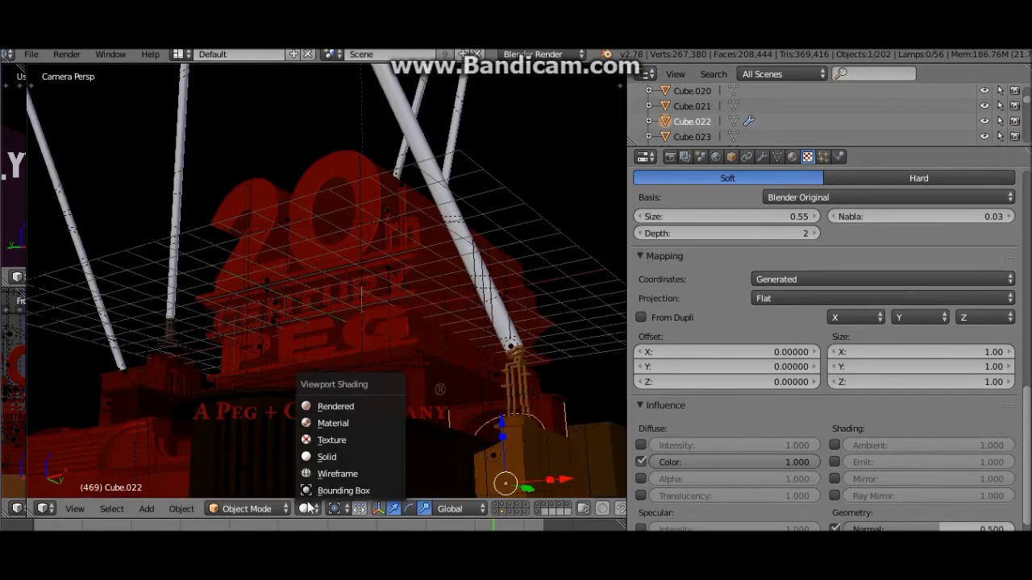
pyautogui.click(312, 407)
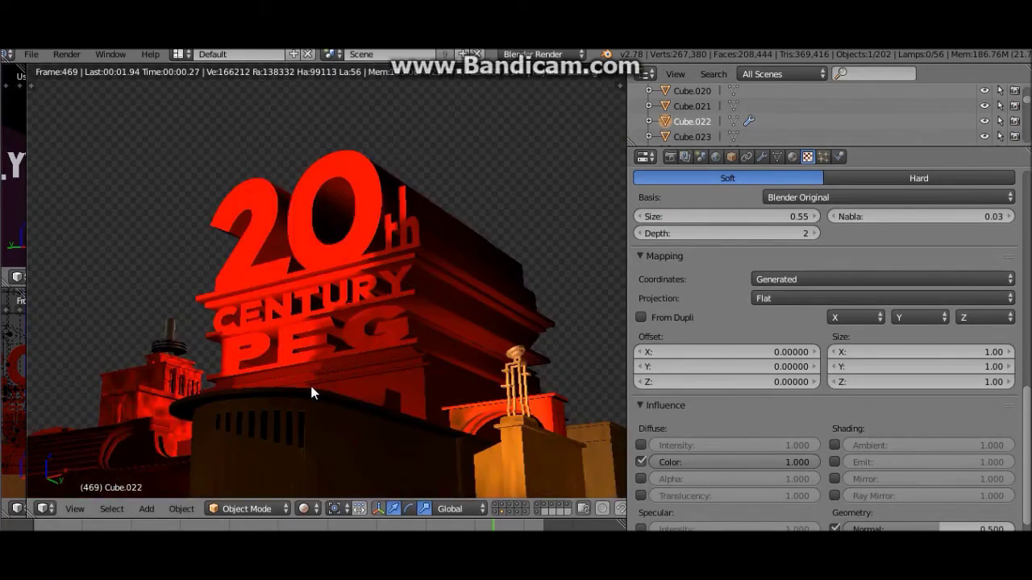
pyautogui.click(305, 509)
pyautogui.click(338, 456)
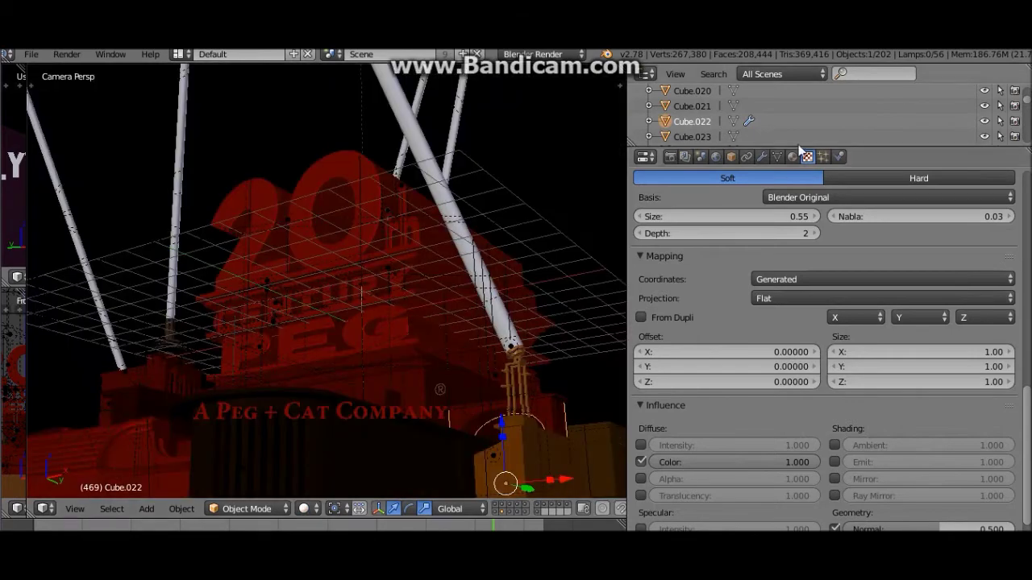
# Examine the Orange 4 material's shading, transparency, mirror, subsurface scattering, strand, options and shadow settings.
pyautogui.click(792, 156)
pyautogui.scroll(6, 813, 336)
pyautogui.scroll(-12, 807, 435)
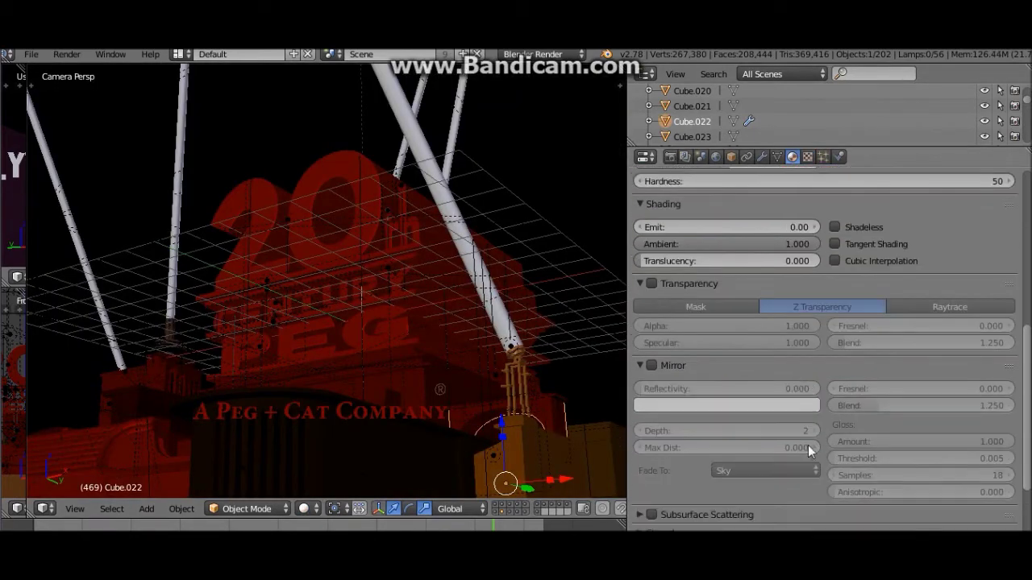
pyautogui.click(637, 349)
pyautogui.click(637, 349)
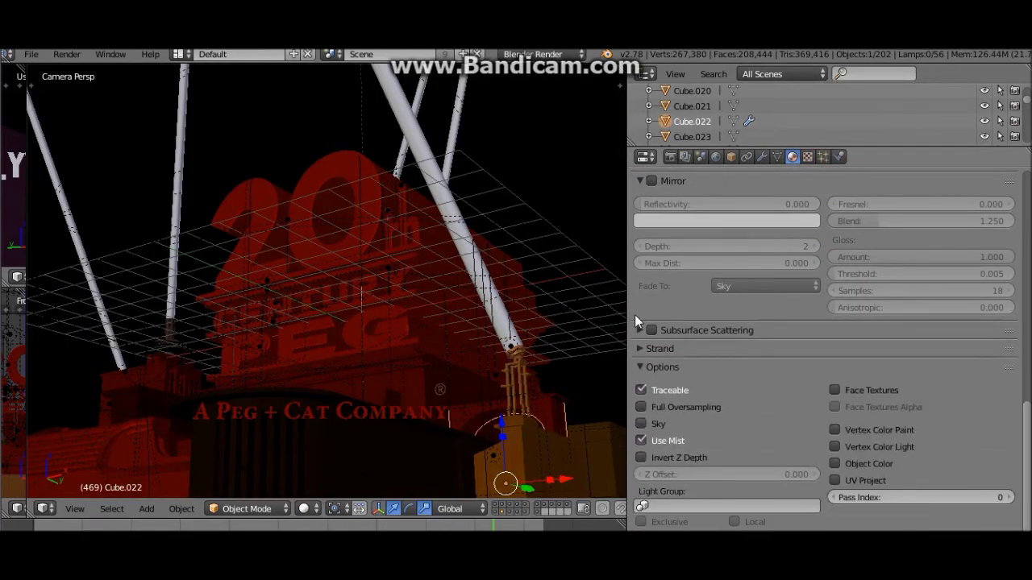
pyautogui.click(637, 330)
pyautogui.click(637, 328)
pyautogui.scroll(4, 637, 325)
pyautogui.scroll(4, 676, 307)
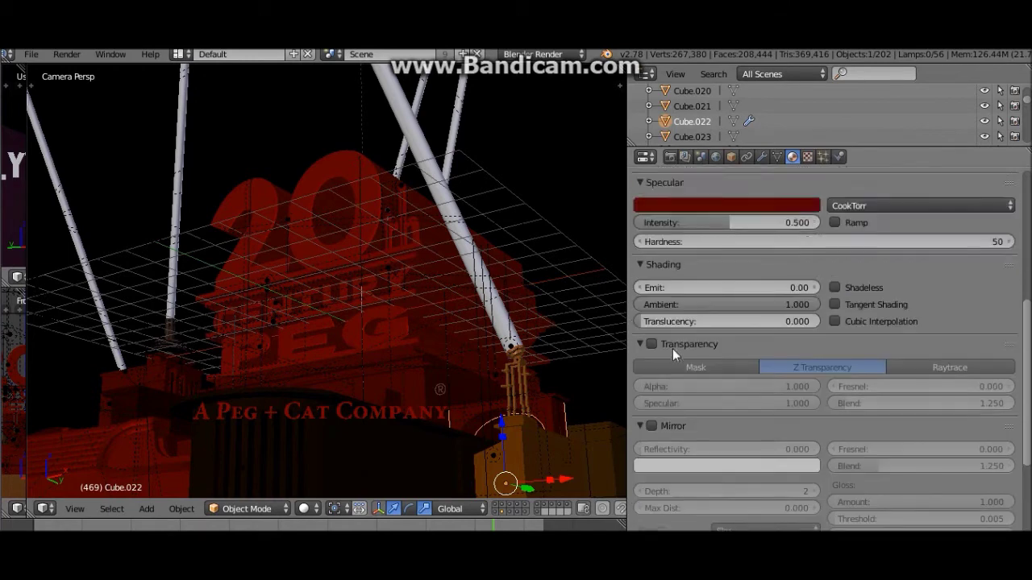
pyautogui.scroll(-8, 672, 348)
pyautogui.scroll(-3, 826, 339)
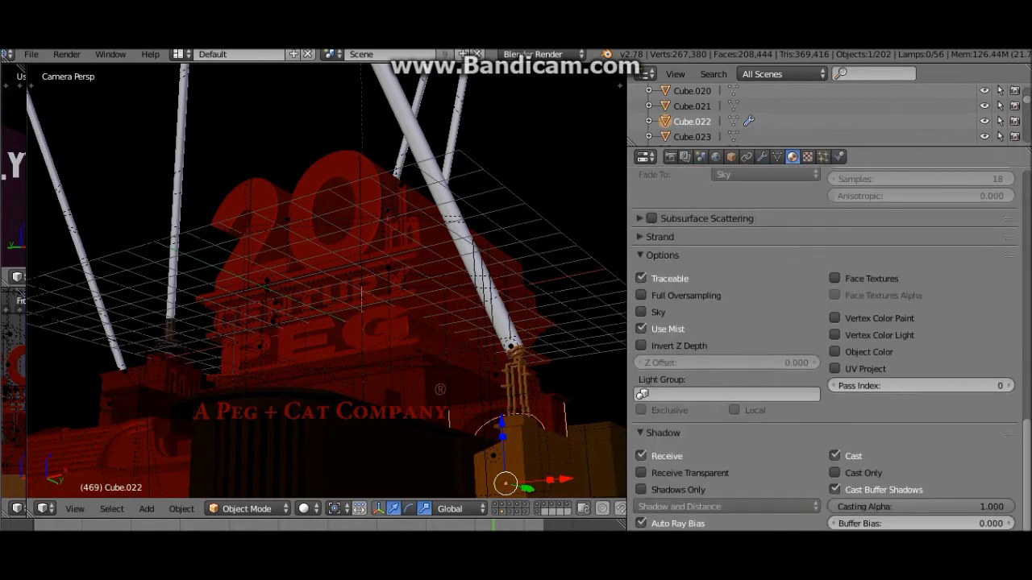
pyautogui.scroll(7, 826, 338)
pyautogui.click(641, 423)
pyautogui.click(633, 406)
pyautogui.scroll(8, 638, 407)
pyautogui.scroll(6, 641, 399)
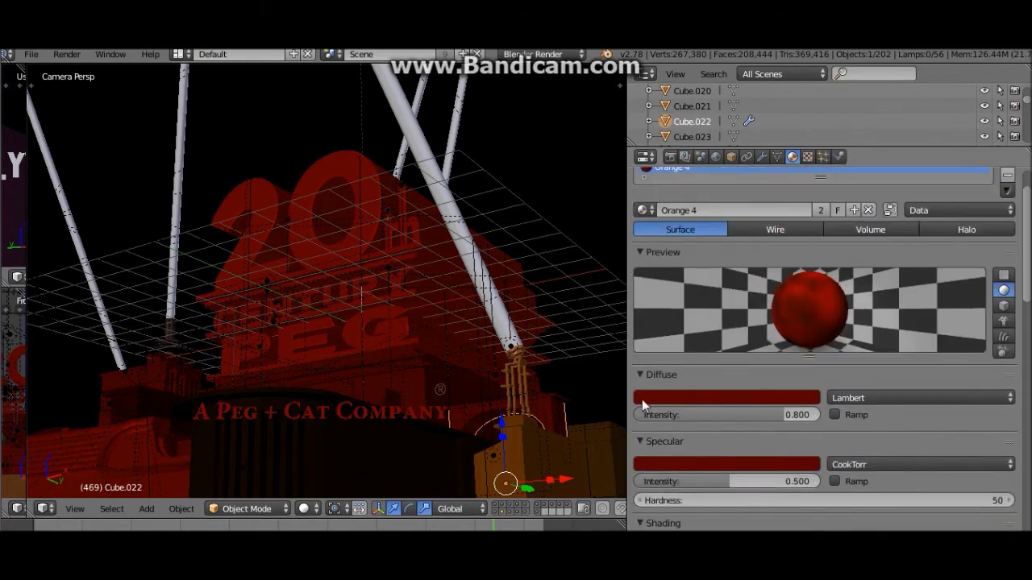
# Select Cube.023 and check its Orange 4 material slot.
pyautogui.click(702, 136)
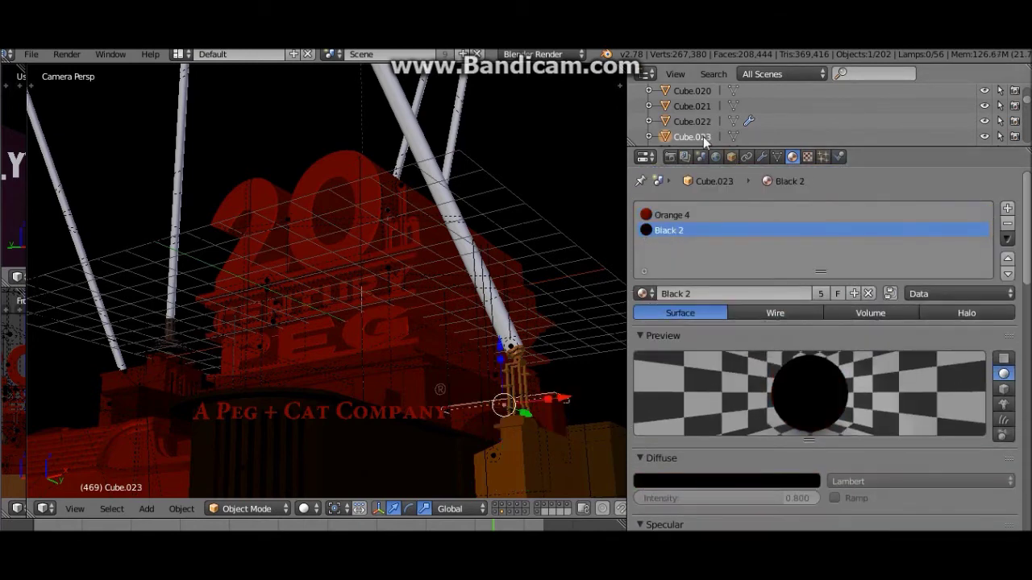
pyautogui.click(695, 216)
pyautogui.scroll(-1, 703, 132)
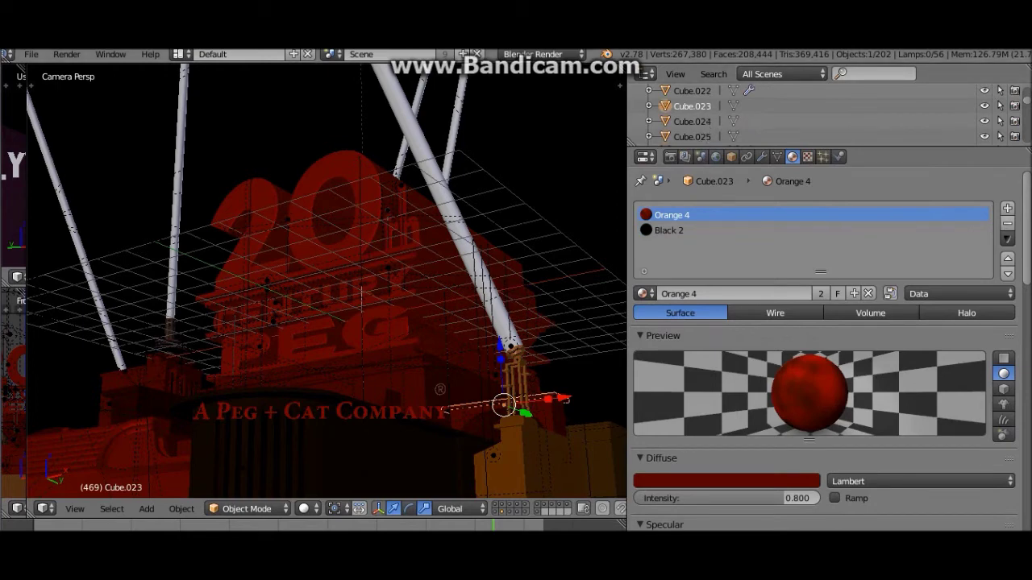
# Select Cube.024 and change its Orange 3 material's diffuse and specular colours to dark red.
pyautogui.click(705, 120)
pyautogui.click(699, 439)
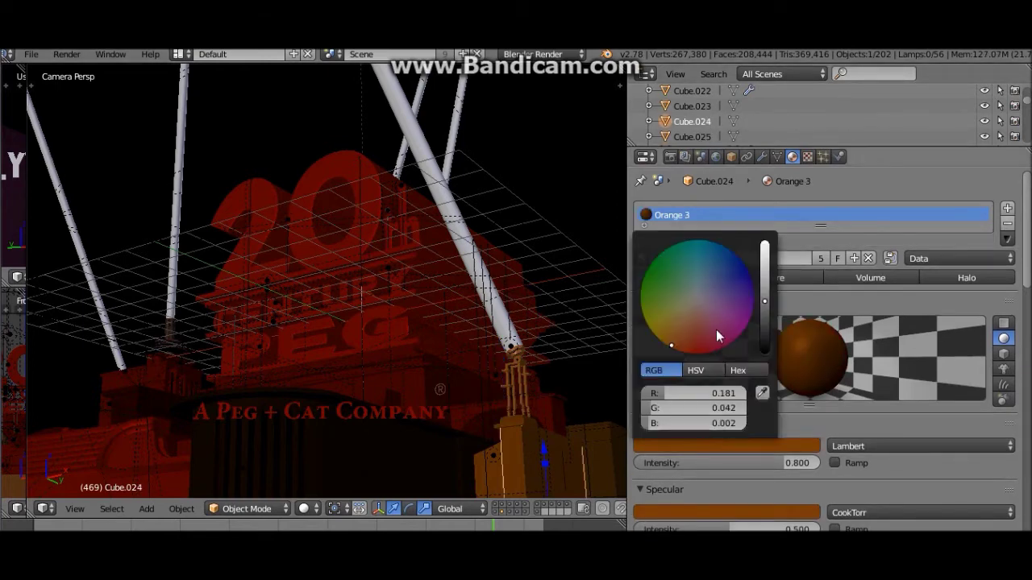
pyautogui.click(715, 334)
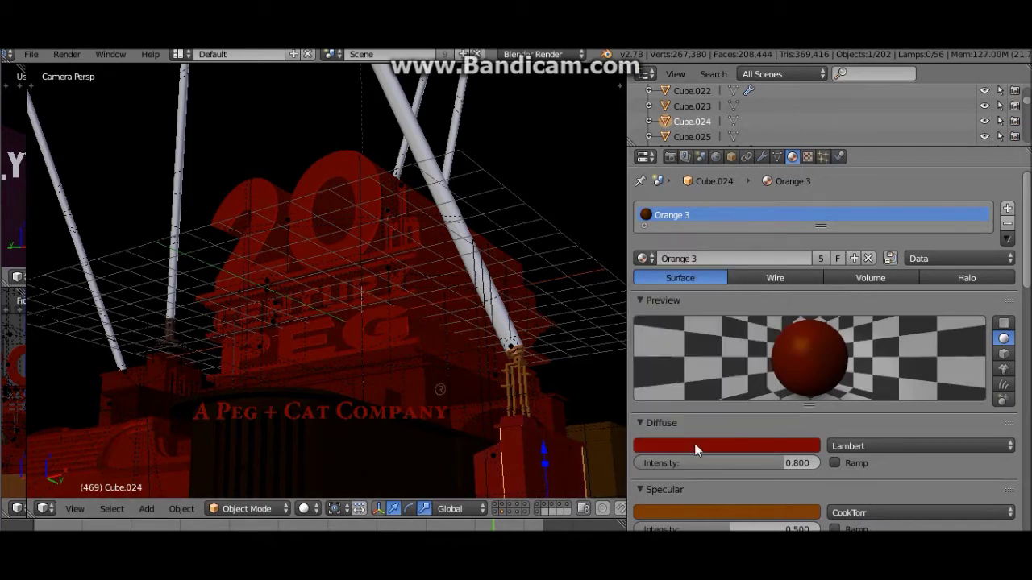
pyautogui.click(729, 511)
pyautogui.click(698, 420)
pyautogui.moveTo(693, 489); pyautogui.dragTo(646, 488)
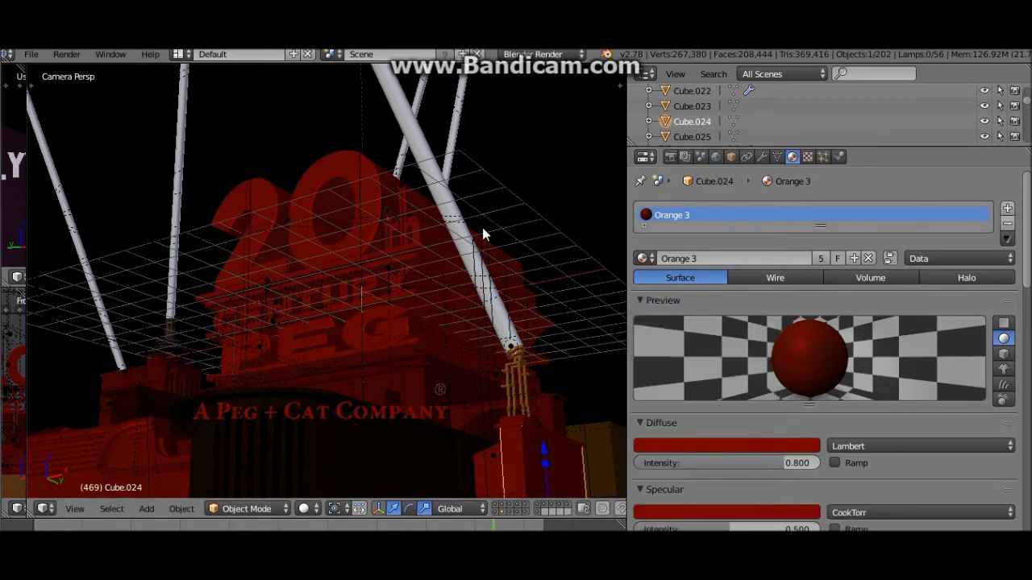
# Enable the colour ramp on the Orange 3 material's texture and set the ramp's end stop to red.
pyautogui.scroll(-5, 736, 312)
pyautogui.click(806, 157)
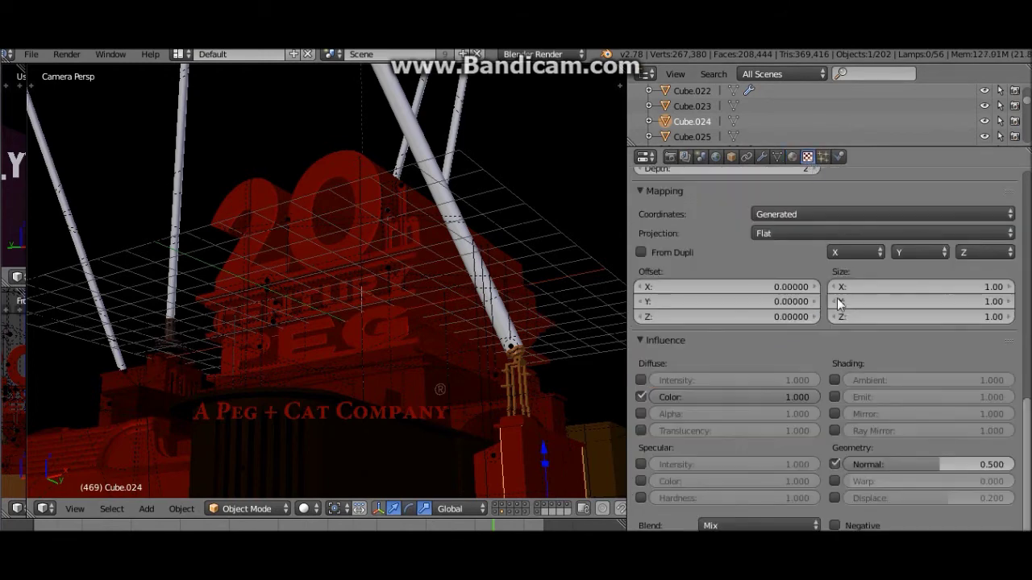
pyautogui.scroll(8, 836, 298)
pyautogui.scroll(-2, 802, 306)
pyautogui.scroll(5, 799, 309)
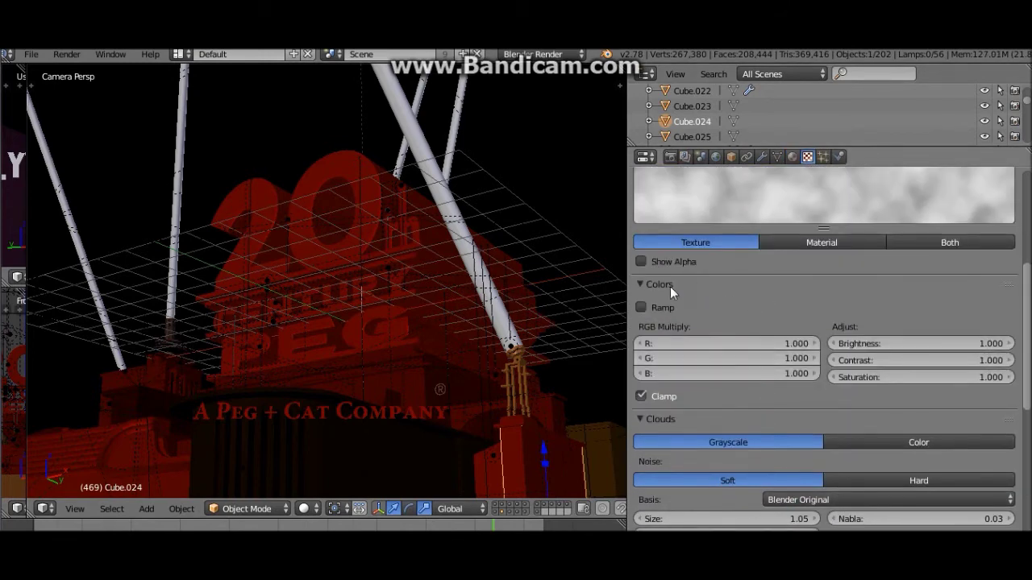
pyautogui.click(663, 307)
pyautogui.click(1014, 354)
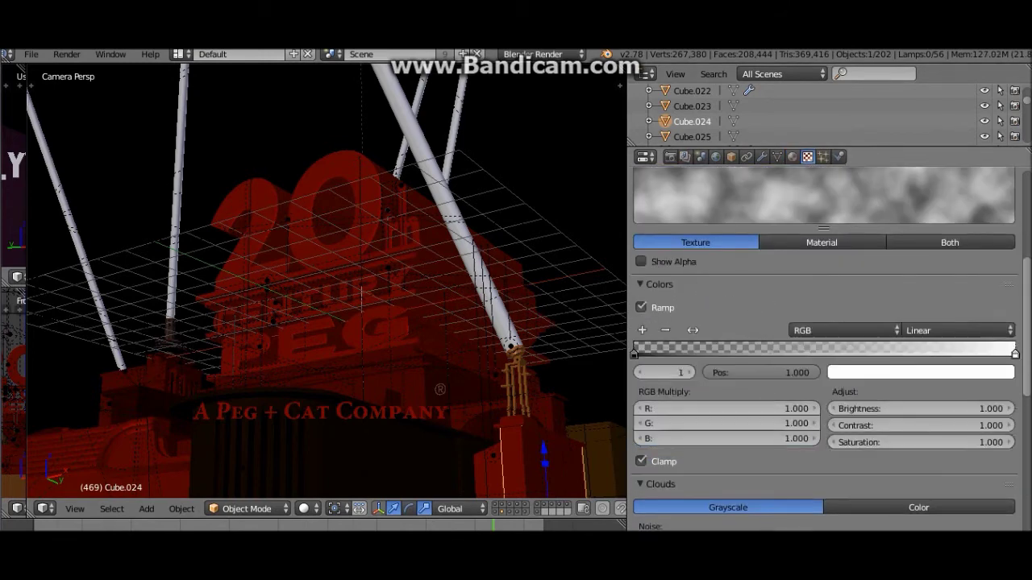
pyautogui.click(919, 372)
pyautogui.click(927, 253)
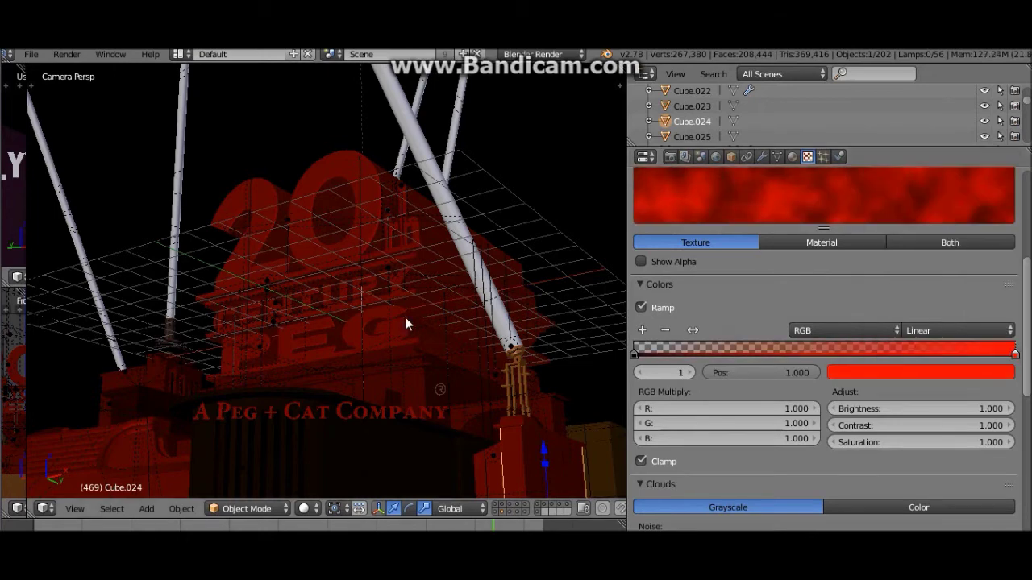
# Set the influence colour of the Orange 3 material's texture to dark red with R 0.027, G 0 and B 0.
pyautogui.scroll(-10, 868, 479)
pyautogui.scroll(-4, 737, 499)
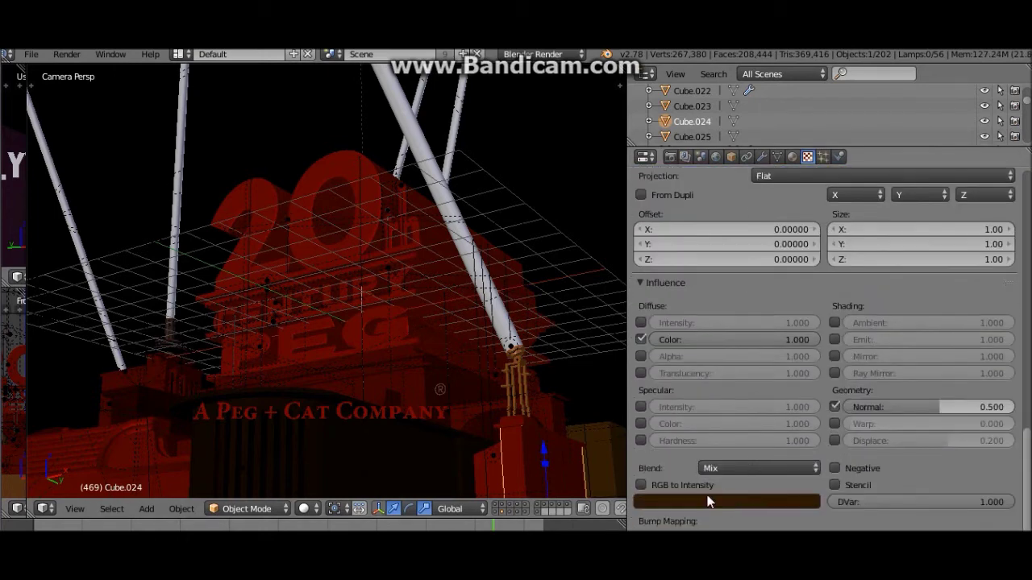
pyautogui.click(707, 495)
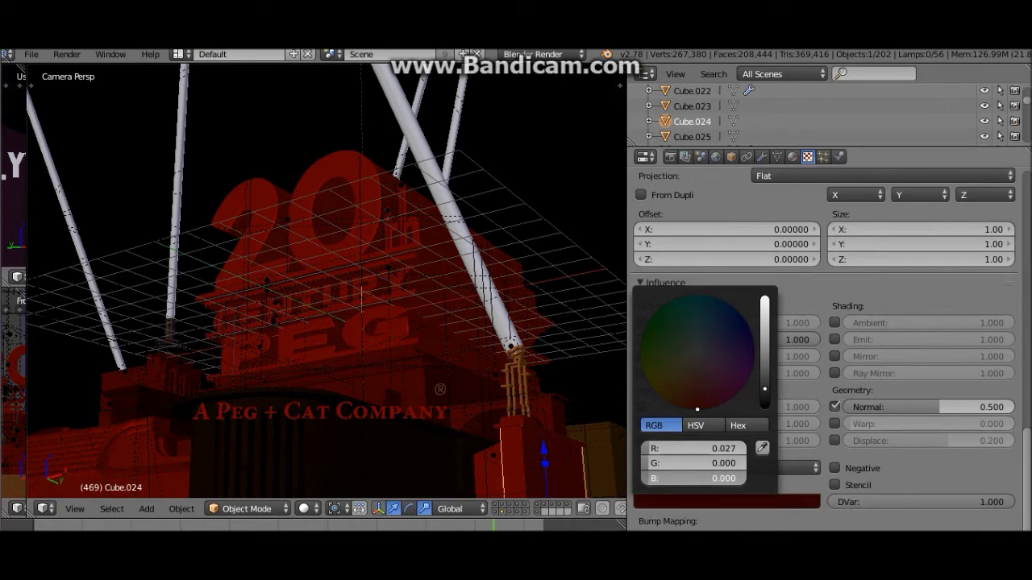
pyautogui.scroll(8, 762, 408)
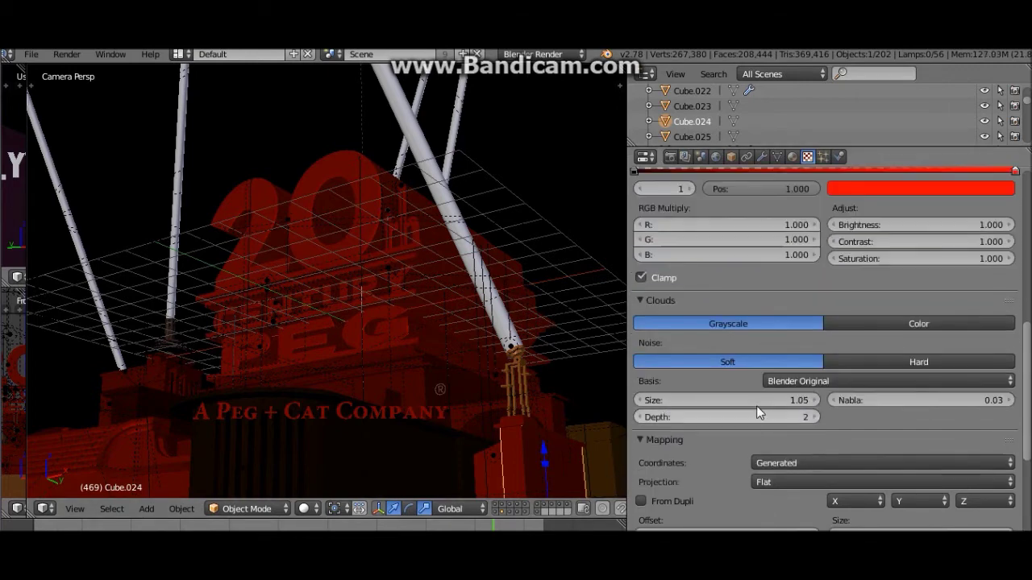
pyautogui.scroll(-7, 738, 399)
pyautogui.scroll(15, 754, 397)
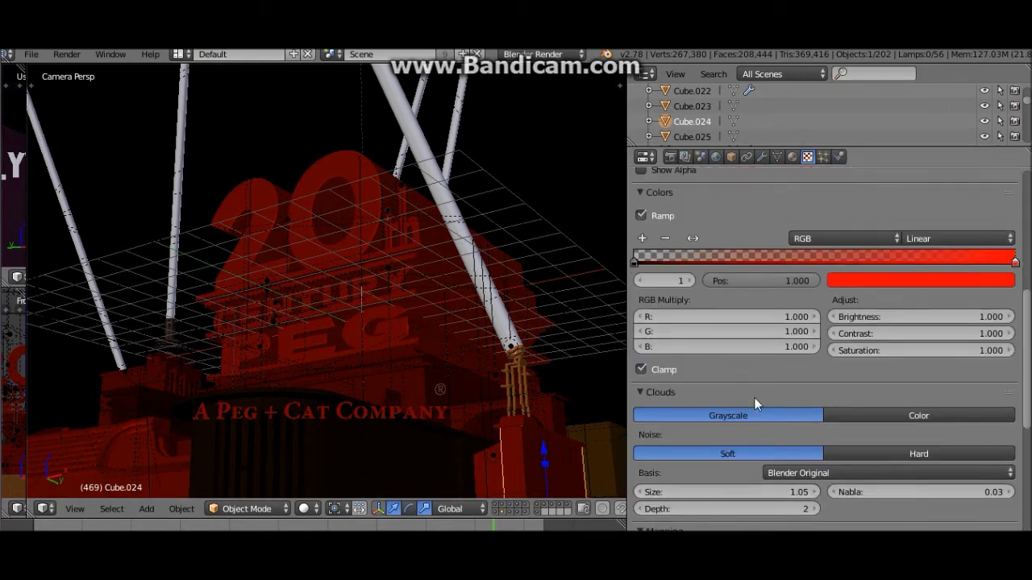
pyautogui.scroll(4, 756, 404)
pyautogui.click(793, 157)
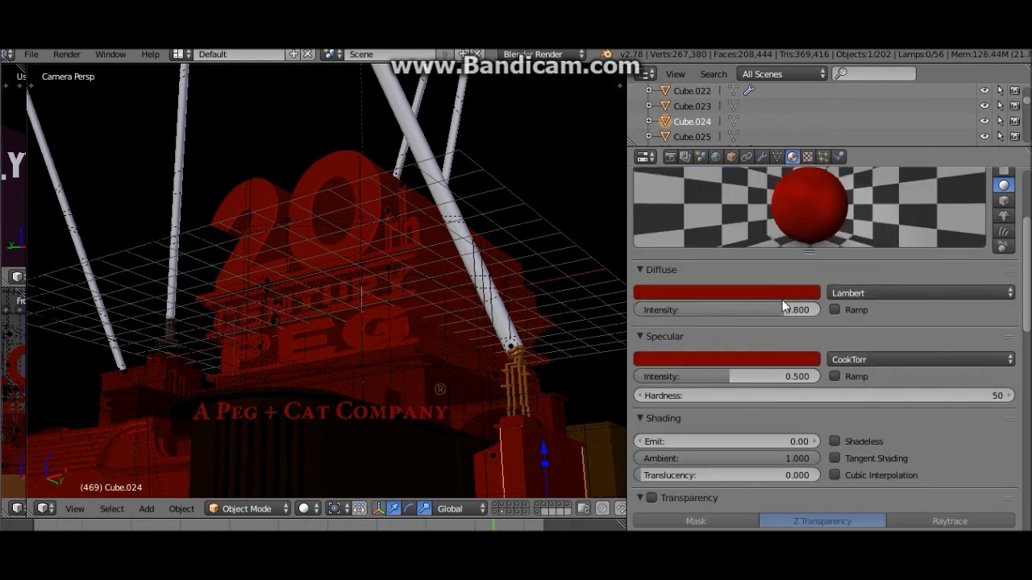
pyautogui.scroll(-6, 781, 301)
pyautogui.scroll(8, 782, 302)
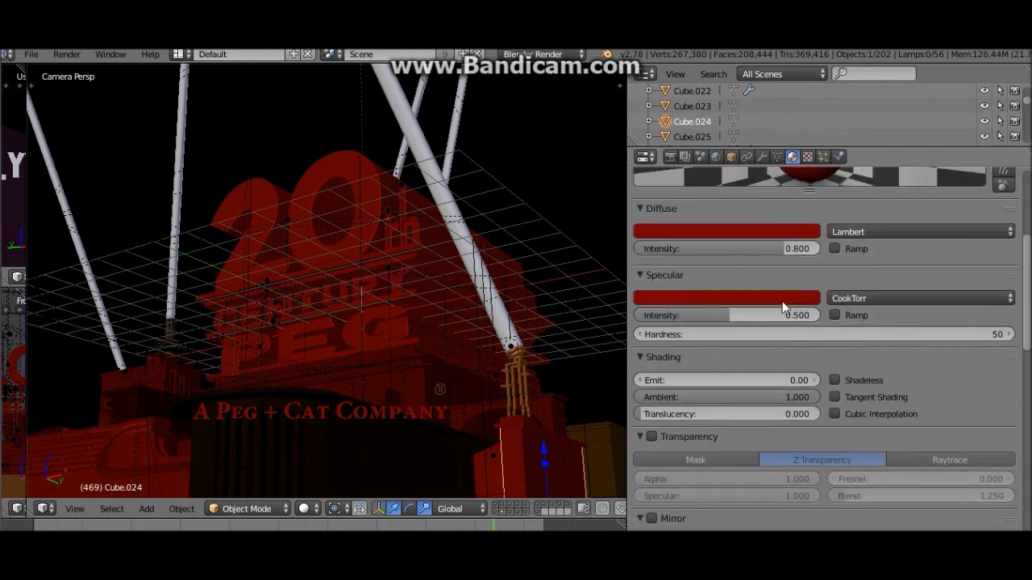
pyautogui.scroll(5, 782, 301)
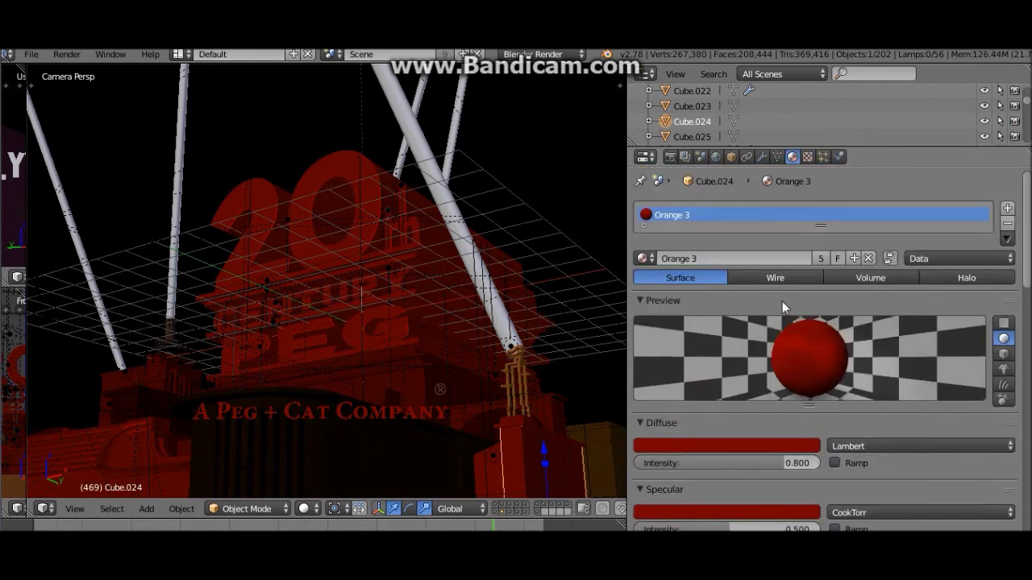
# Go through Cube.025, Cube.026 and Cube.027 and check which material and texture each one uses.
pyautogui.click(698, 133)
pyautogui.scroll(-4, 778, 213)
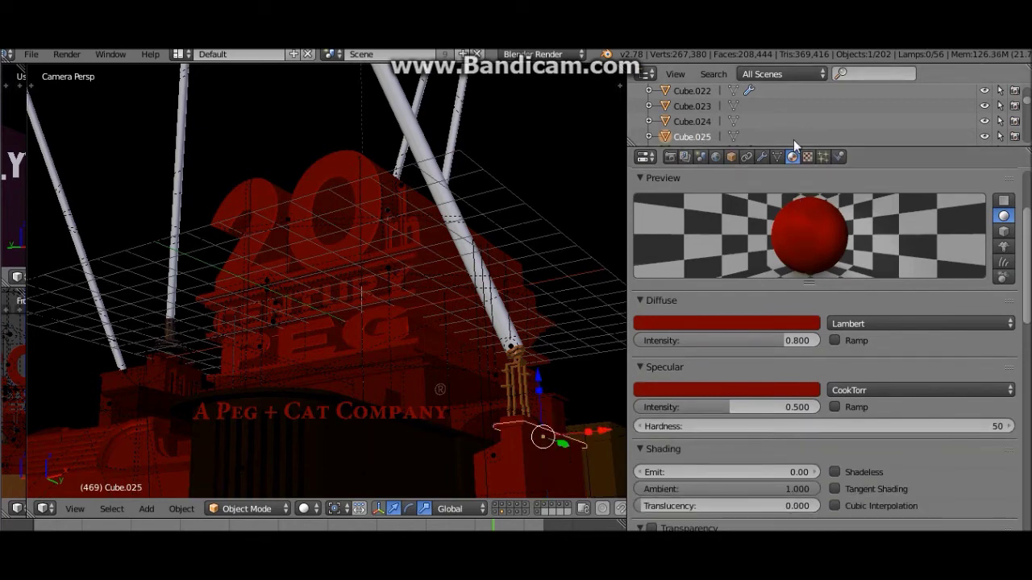
pyautogui.click(807, 157)
pyautogui.click(793, 157)
pyautogui.scroll(-2, 711, 129)
pyautogui.click(698, 121)
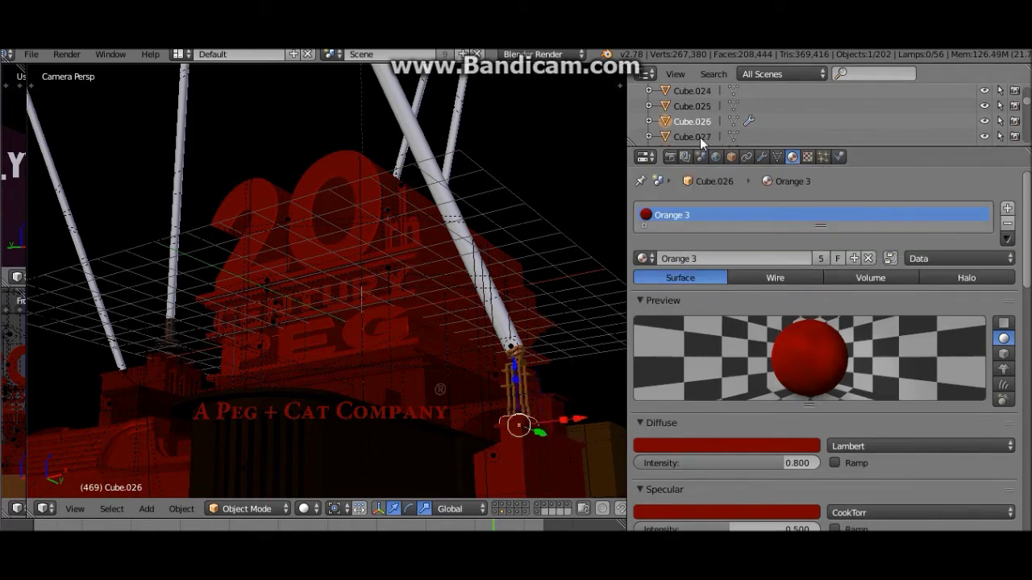
pyautogui.click(700, 137)
pyautogui.scroll(-2, 694, 133)
# Select Cube.028 and set its Orange 5 material's diffuse and specular colours to dark red with R 0.056, G 0 and B 0.
pyautogui.click(693, 125)
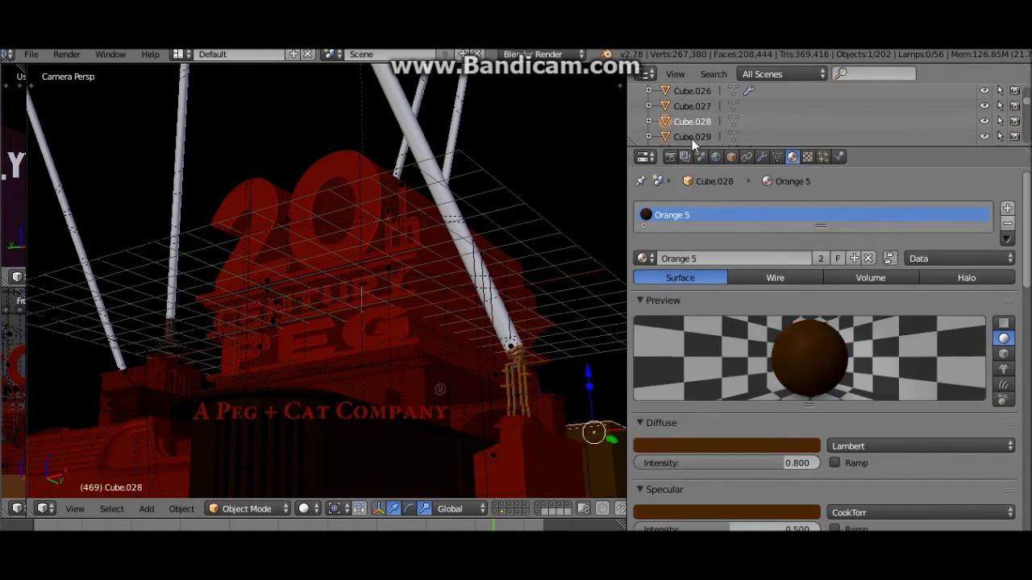
pyautogui.click(710, 441)
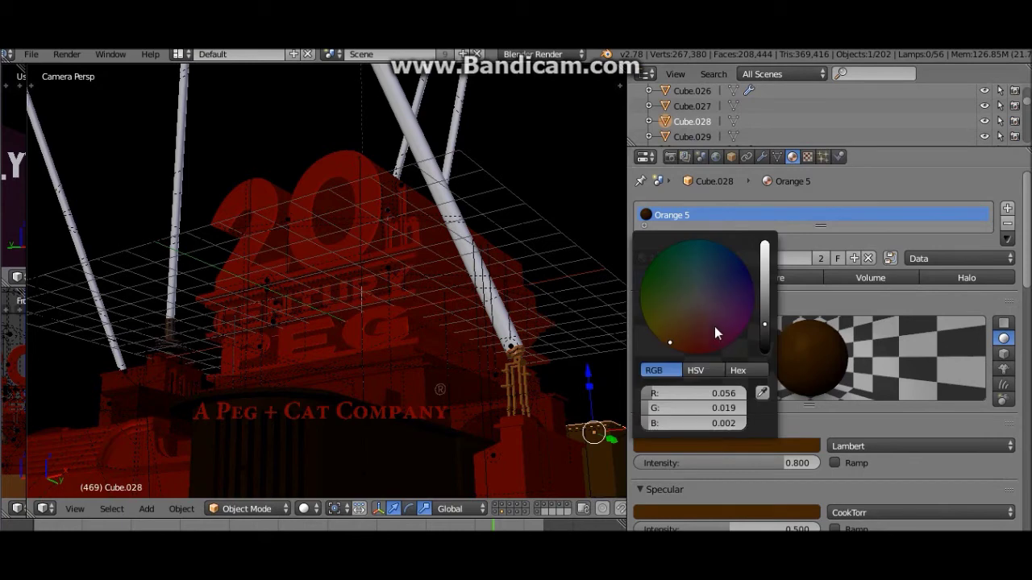
pyautogui.moveTo(714, 329); pyautogui.dragTo(701, 354)
pyautogui.moveTo(692, 422); pyautogui.dragTo(641, 424)
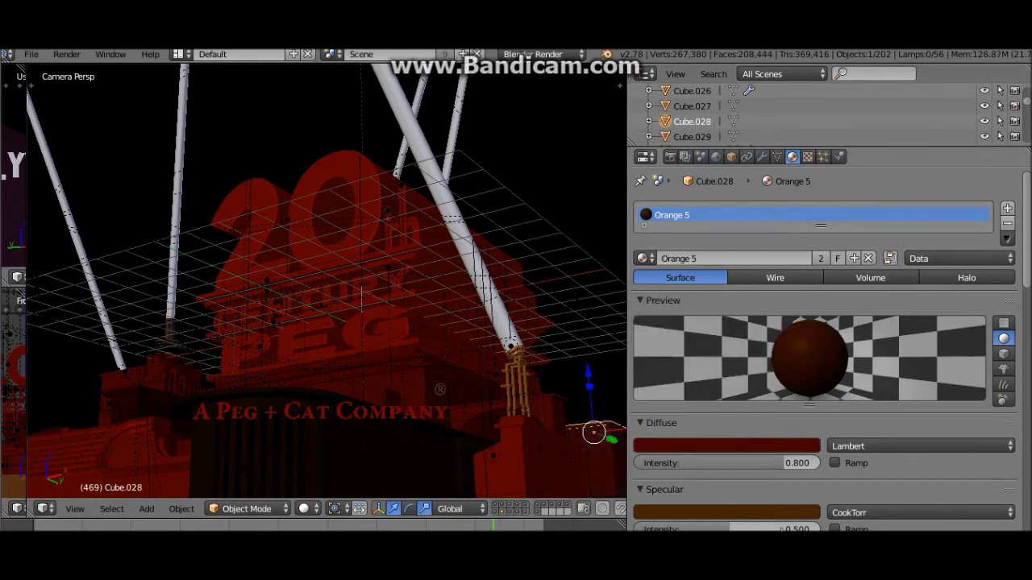
pyautogui.click(742, 508)
pyautogui.moveTo(703, 385); pyautogui.dragTo(691, 421)
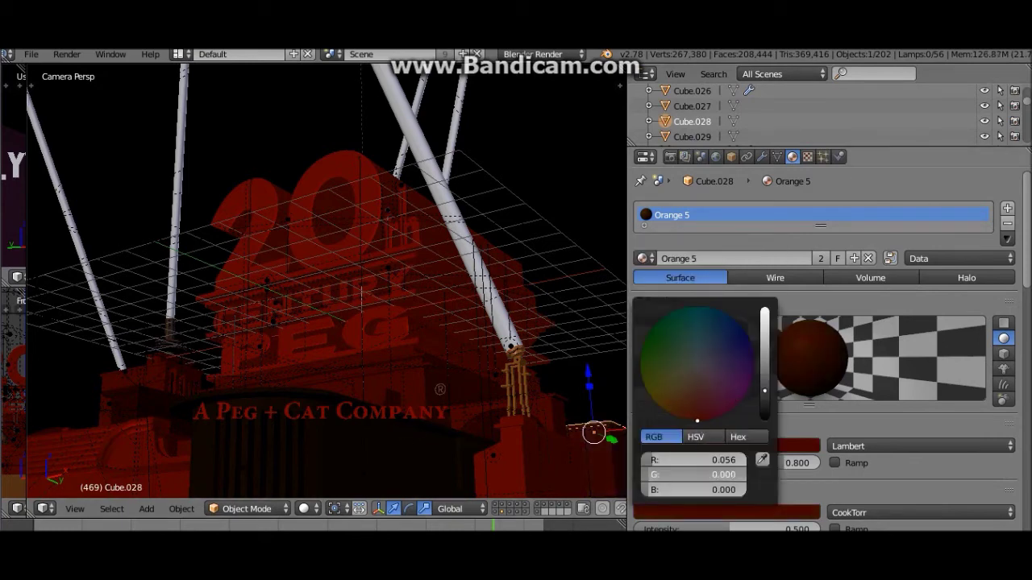
pyautogui.scroll(-6, 971, 433)
pyautogui.scroll(-5, 841, 441)
pyautogui.scroll(10, 811, 394)
# Enable the colour ramp on the Orange 5 material's clouds texture and set the ramp's end stop to red.
pyautogui.click(806, 156)
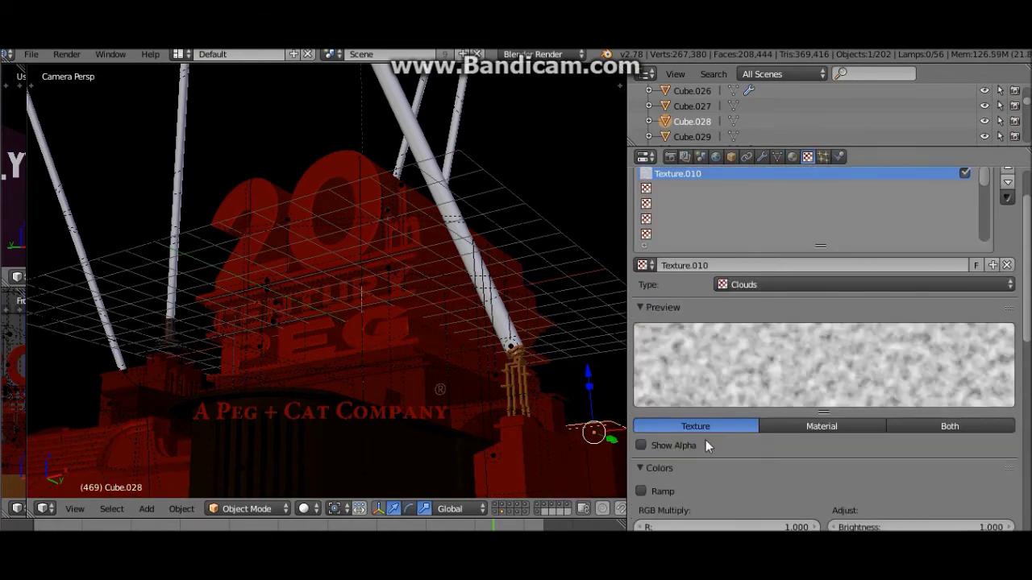
pyautogui.scroll(-2, 705, 440)
pyautogui.click(660, 430)
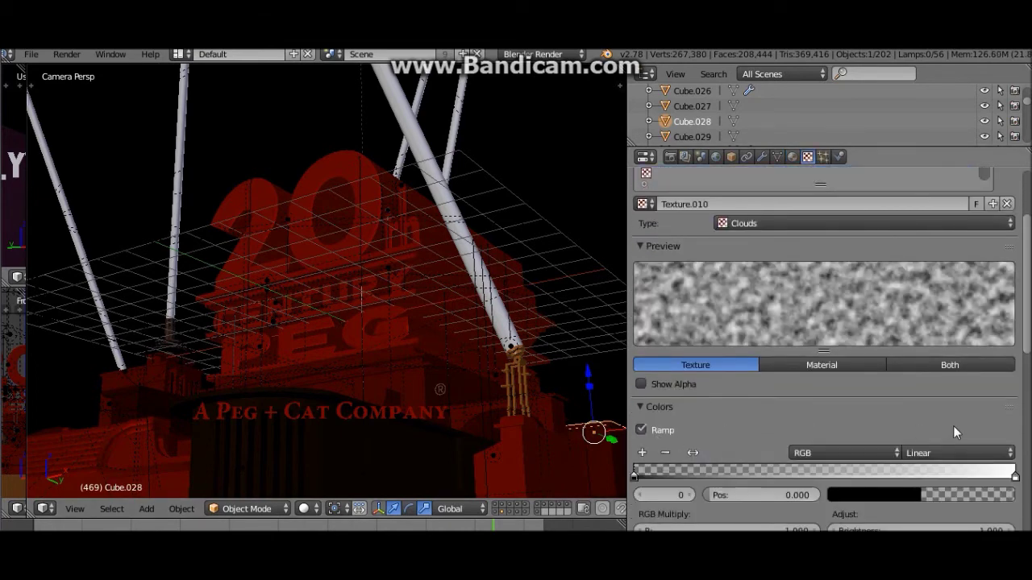
pyautogui.click(1015, 476)
pyautogui.click(947, 498)
pyautogui.moveTo(931, 347); pyautogui.dragTo(935, 387)
pyautogui.moveTo(917, 456); pyautogui.dragTo(885, 456)
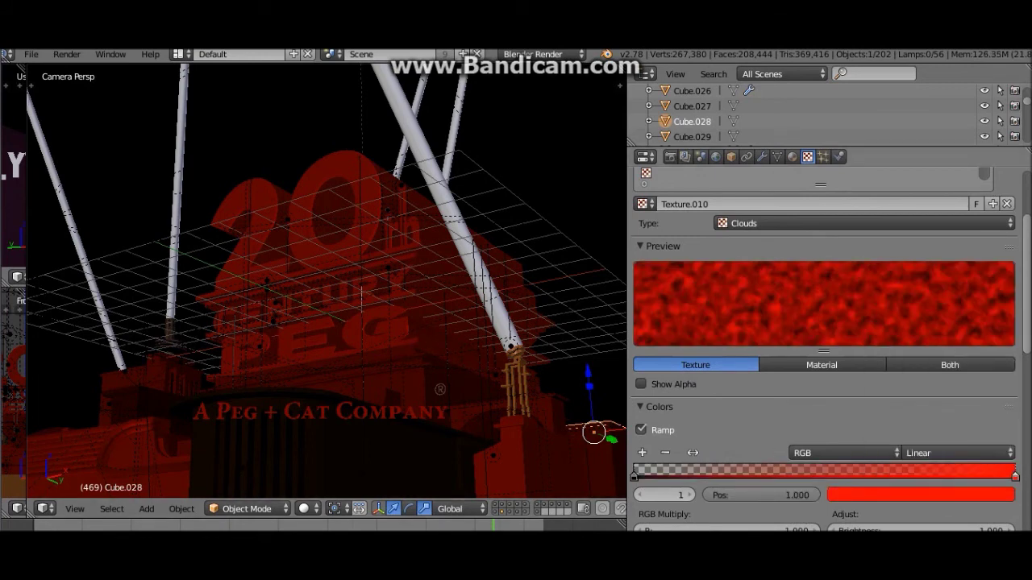
pyautogui.scroll(-10, 1026, 424)
pyautogui.scroll(-2, 1027, 425)
pyautogui.scroll(12, 1026, 425)
pyautogui.scroll(4, 1026, 425)
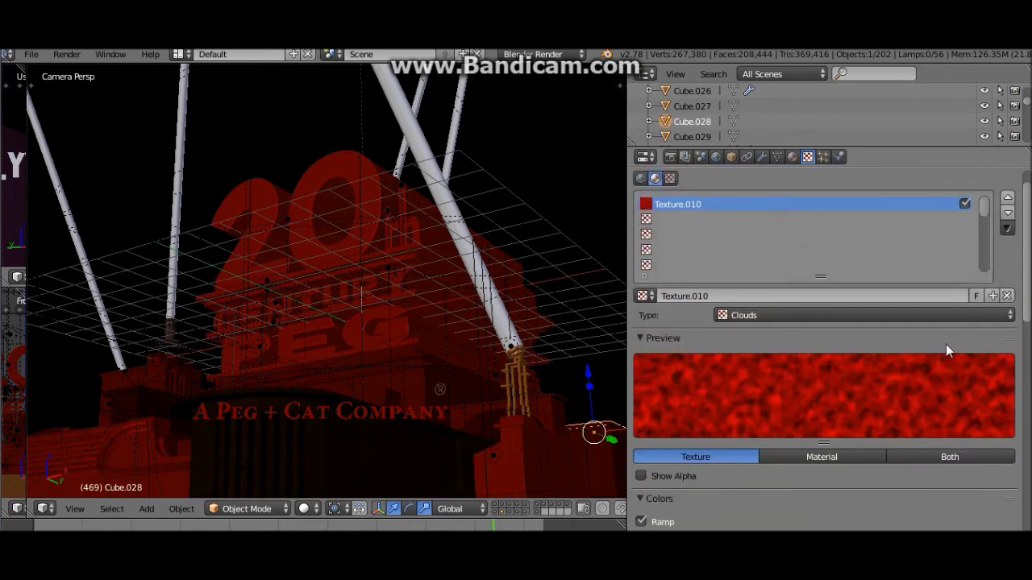
# Preview the recoloured logo structure from the camera in Rendered viewport shading, and return to Solid shading.
pyautogui.click(791, 157)
pyautogui.scroll(-10, 808, 354)
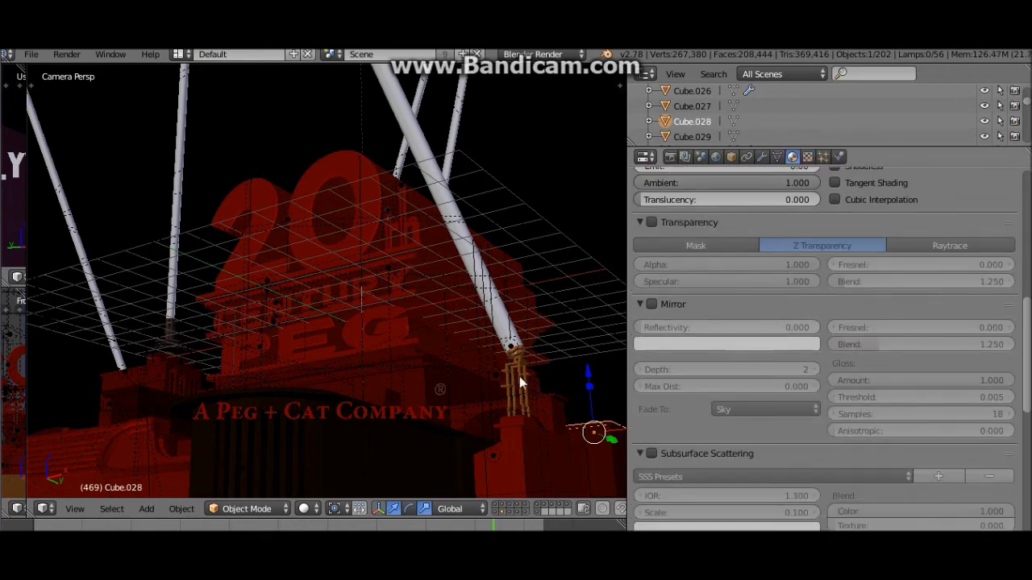
pyautogui.click(305, 509)
pyautogui.click(318, 405)
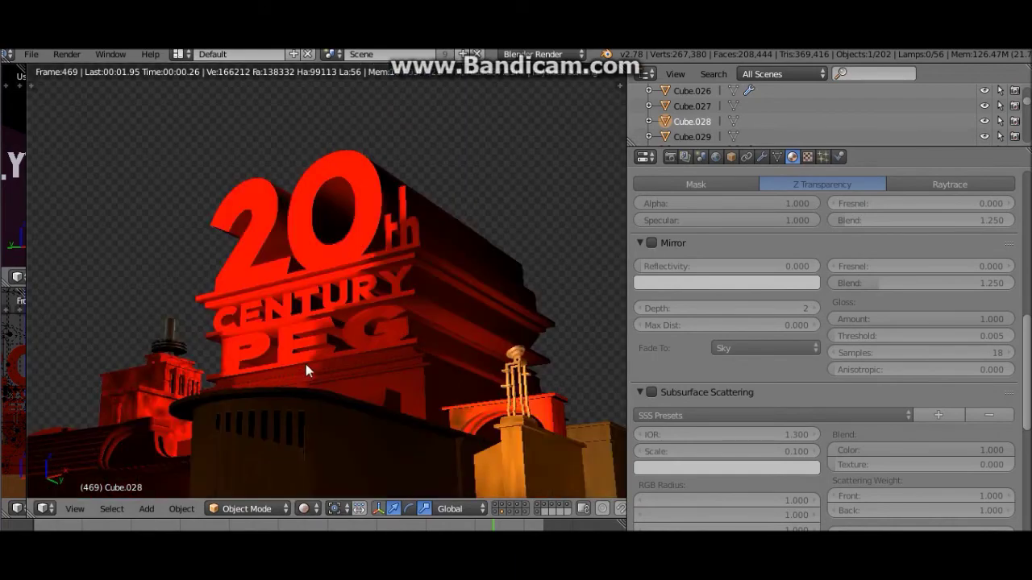
pyautogui.click(304, 509)
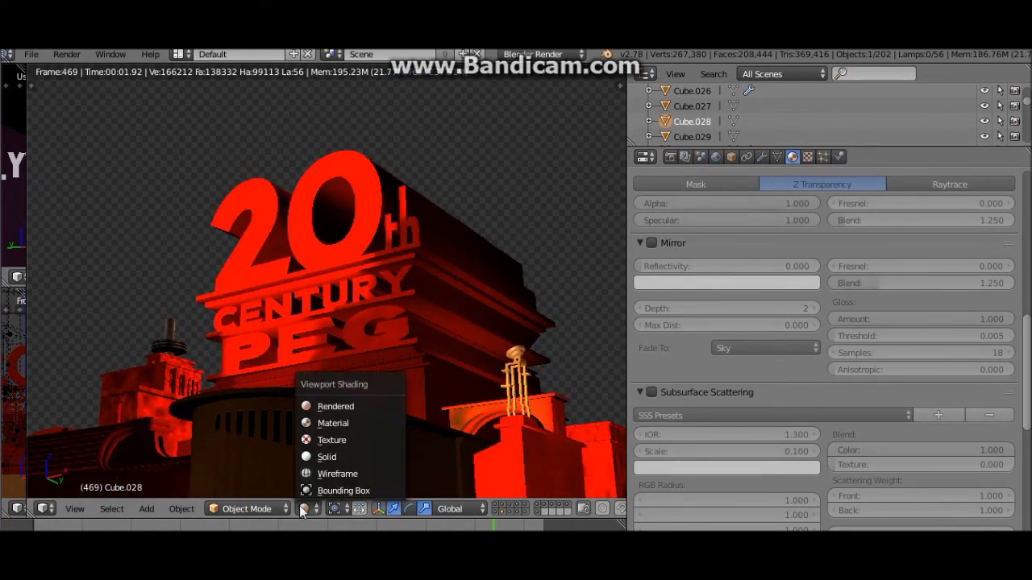
pyautogui.click(319, 456)
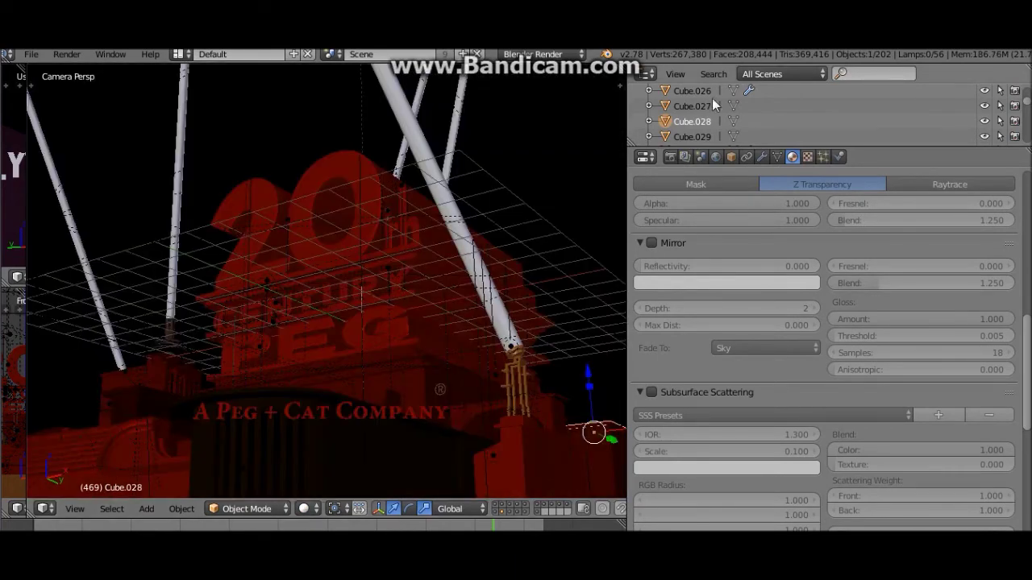
pyautogui.click(304, 509)
pyautogui.click(345, 402)
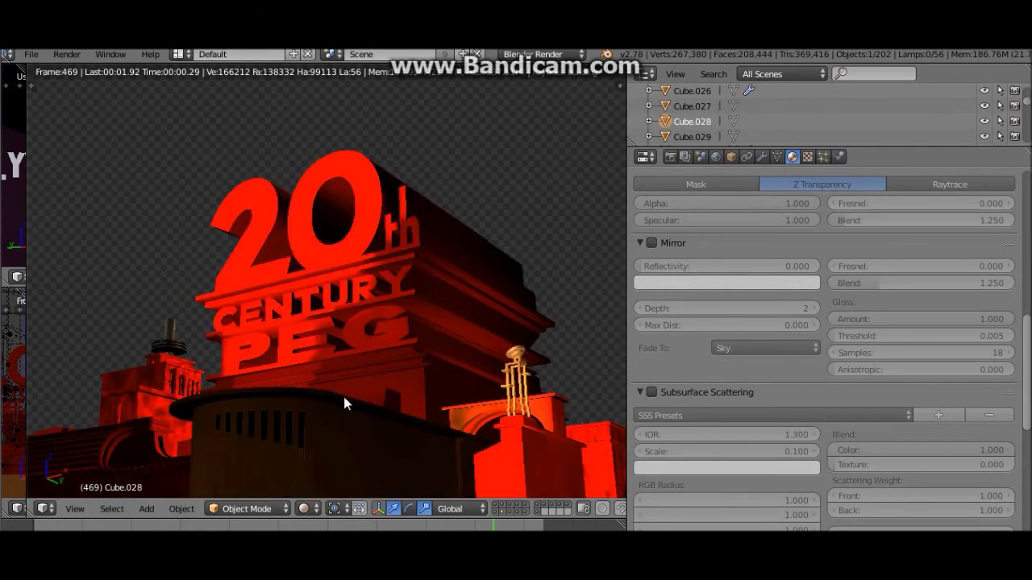
pyautogui.click(304, 509)
pyautogui.click(316, 459)
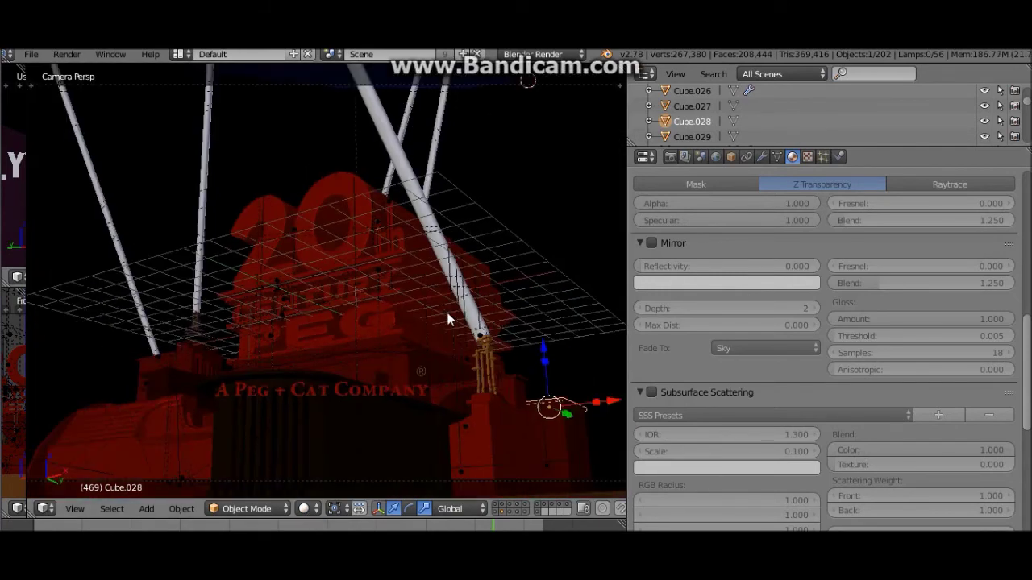
pyautogui.scroll(-1, 448, 316)
pyautogui.scroll(3, 448, 316)
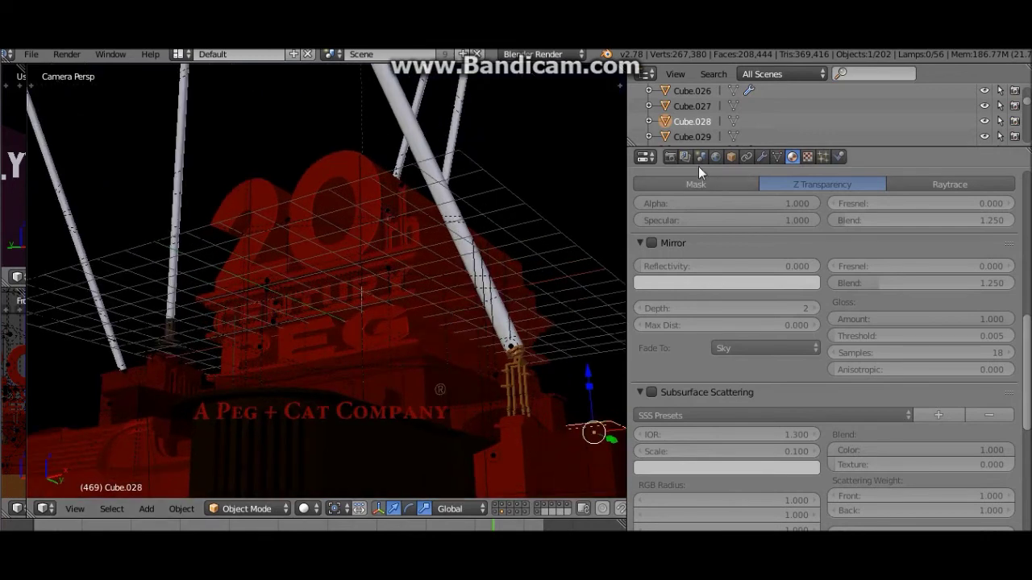
# Select Cube.029 and check its Orange 5 material and texture.
pyautogui.click(683, 137)
pyautogui.scroll(15, 770, 310)
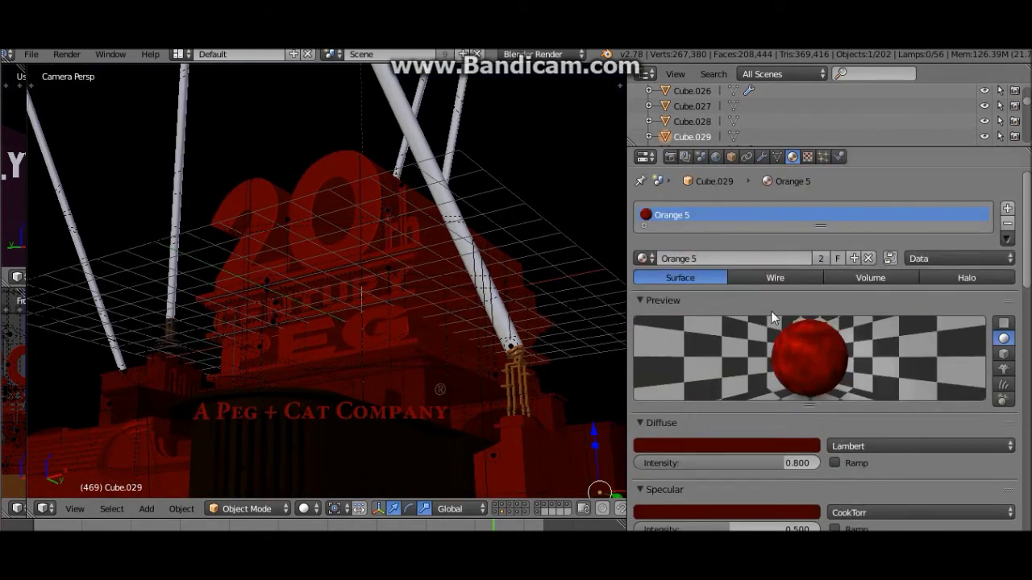
pyautogui.click(806, 157)
pyautogui.click(793, 156)
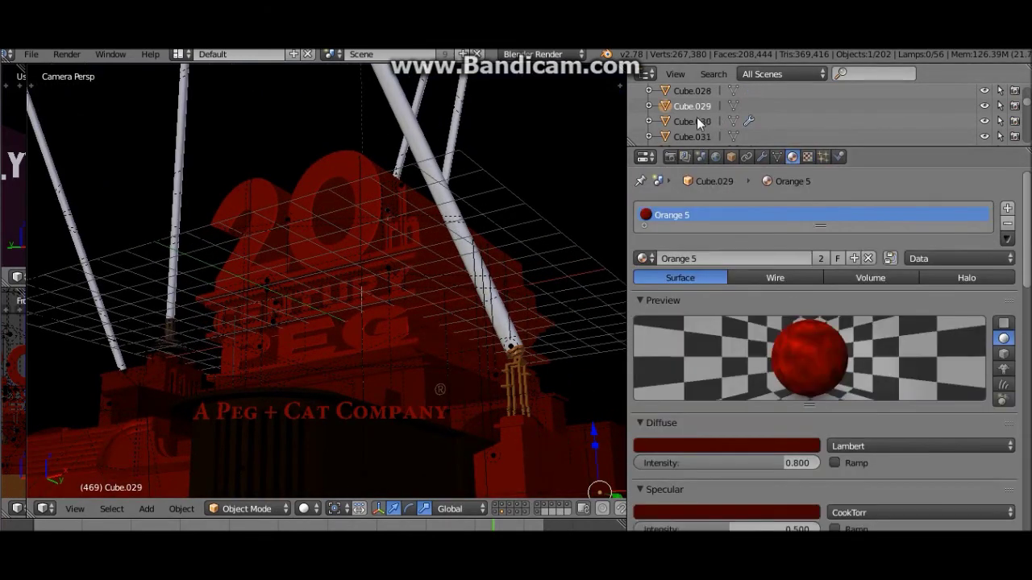
# Select Cube.030 and change its Dark Brown material's diffuse colour to very dark red.
pyautogui.click(696, 118)
pyautogui.scroll(-4, 613, 317)
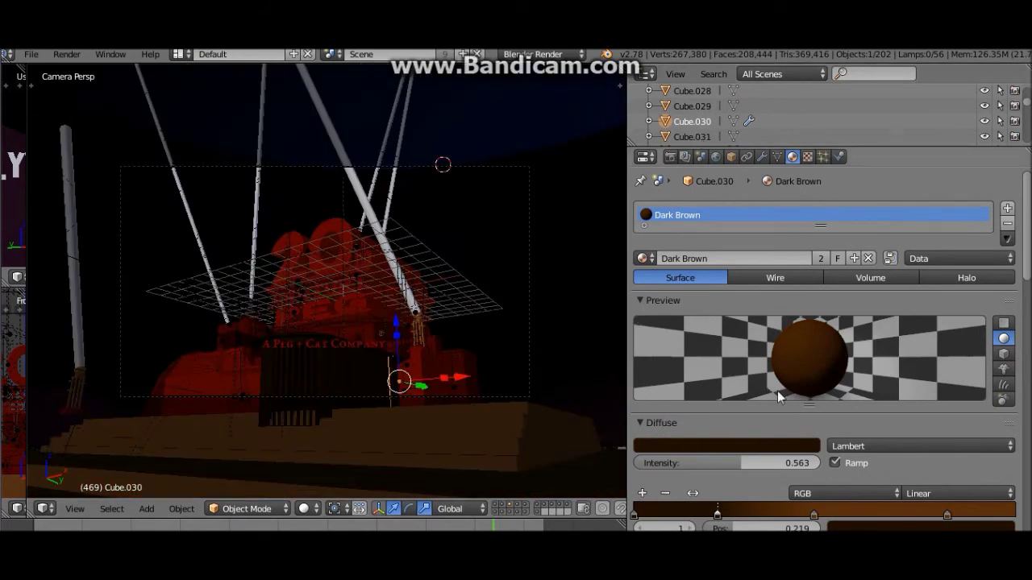
pyautogui.click(732, 444)
pyautogui.moveTo(673, 348); pyautogui.dragTo(696, 354)
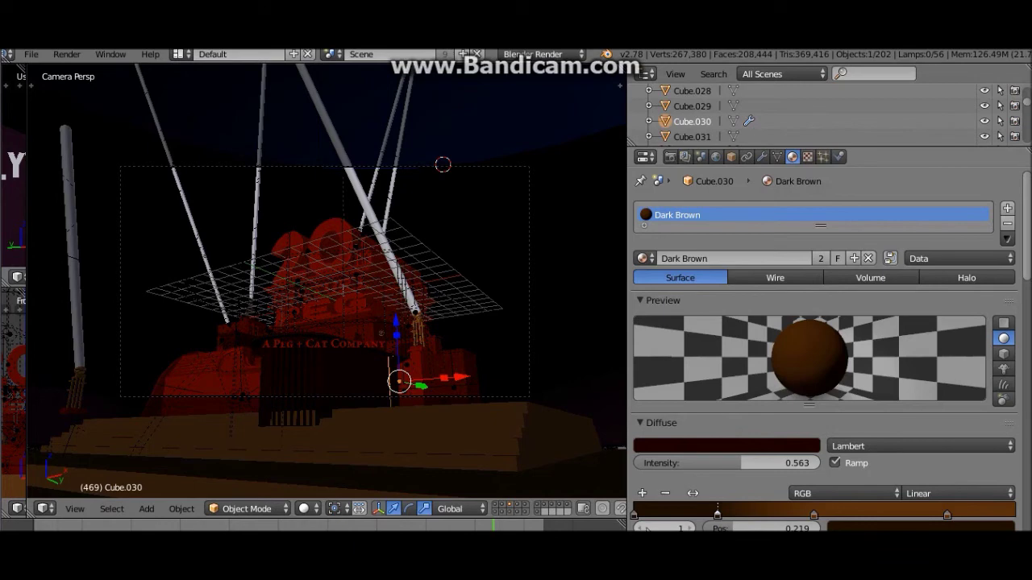
# Recolour stops 0 and 1 of the Dark Brown diffuse ramp to very dark red, giving stop 0 R 0.012, G 0 and B 0.
pyautogui.click(843, 528)
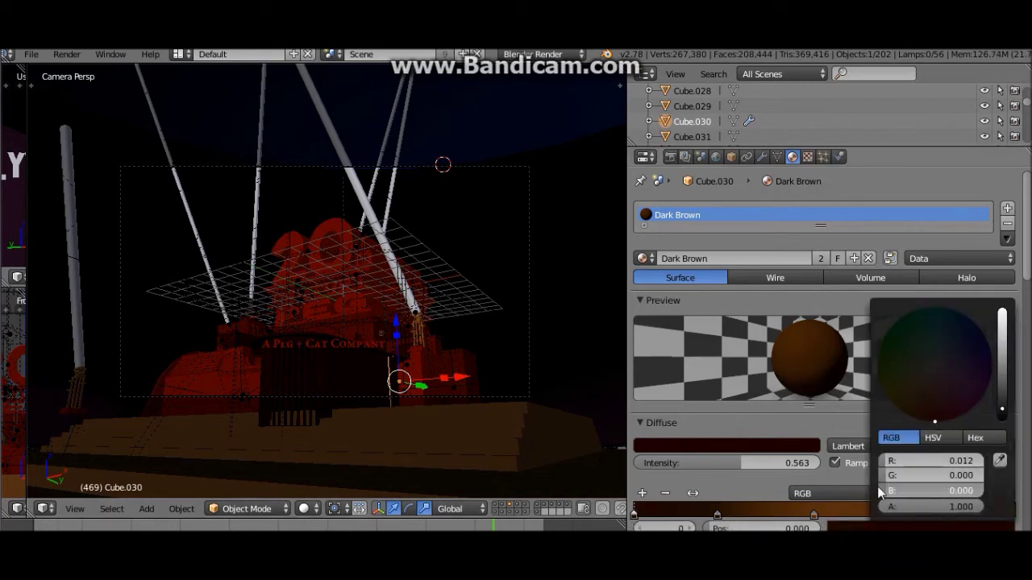
pyautogui.click(687, 528)
pyautogui.click(935, 528)
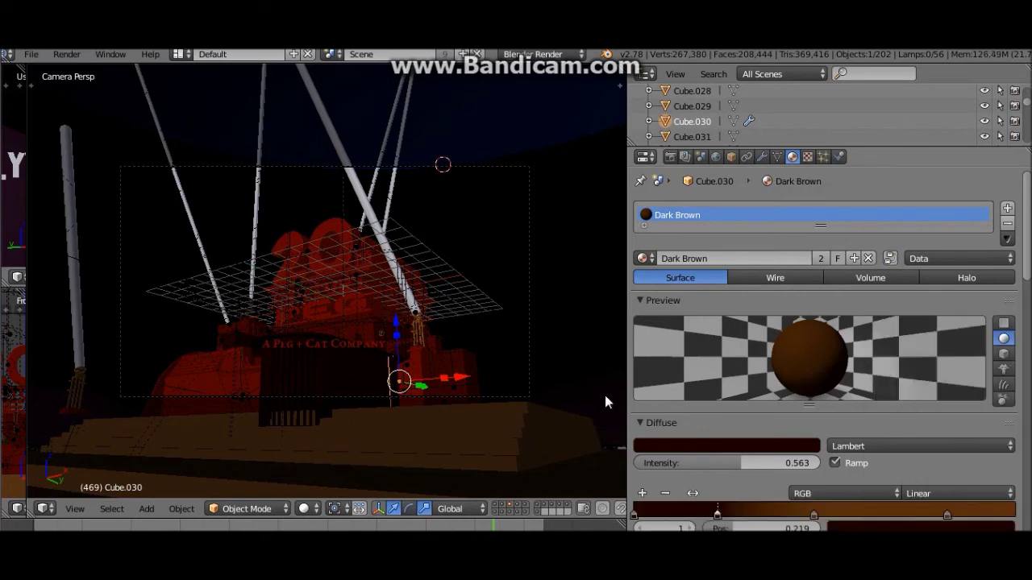
# Recolour stops 2 and 3 of the Dark Brown diffuse ramp to dark red with R 0.093, G 0 and B 0.
pyautogui.click(689, 528)
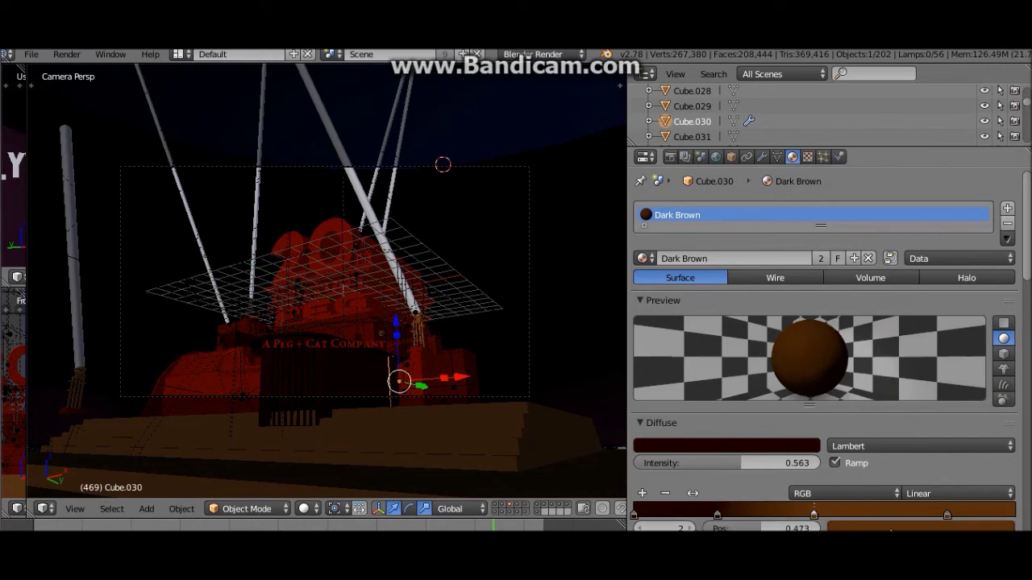
pyautogui.click(915, 527)
pyautogui.moveTo(913, 414); pyautogui.dragTo(938, 422)
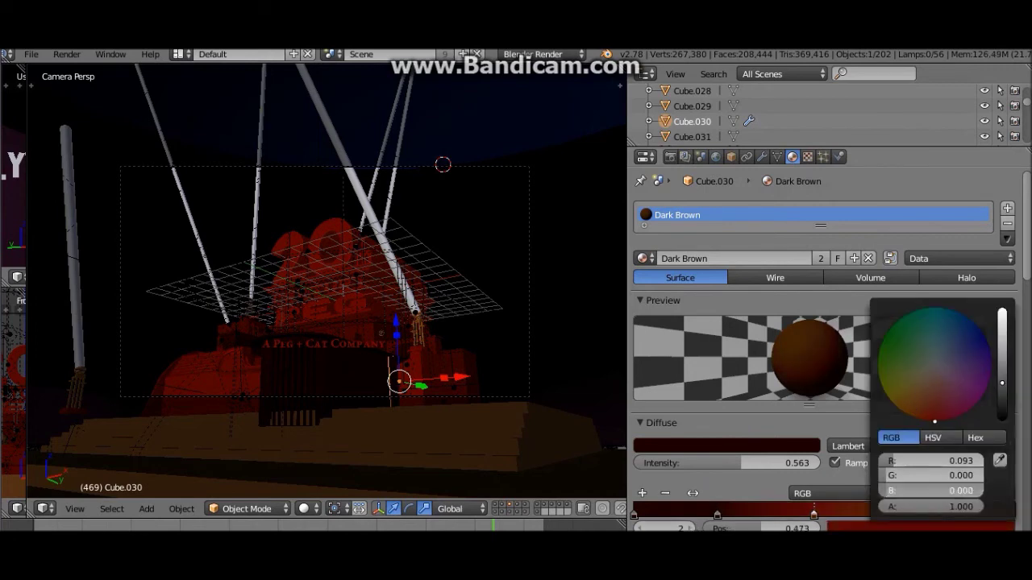
pyautogui.click(692, 528)
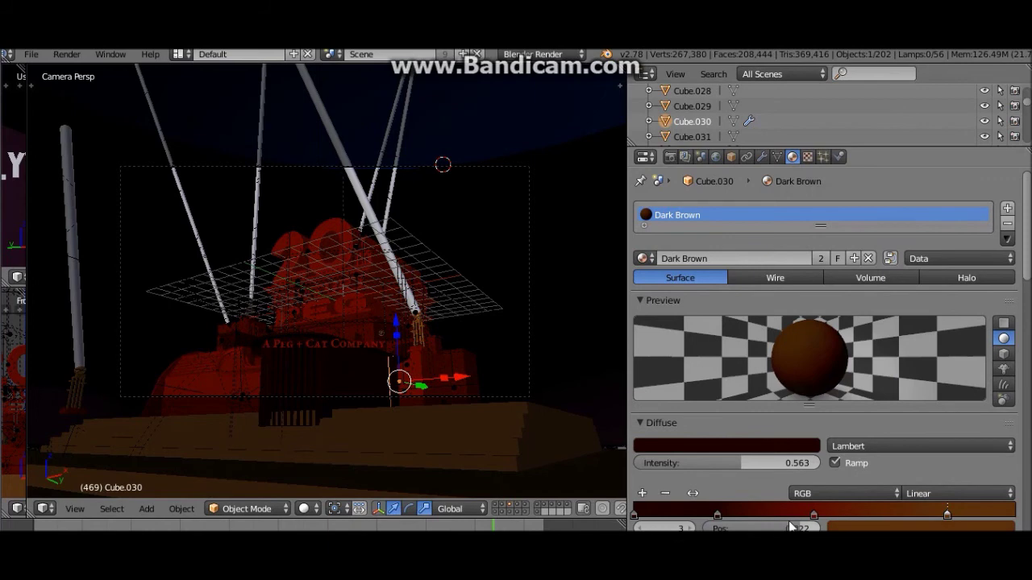
pyautogui.click(881, 528)
pyautogui.moveTo(916, 379); pyautogui.dragTo(932, 421)
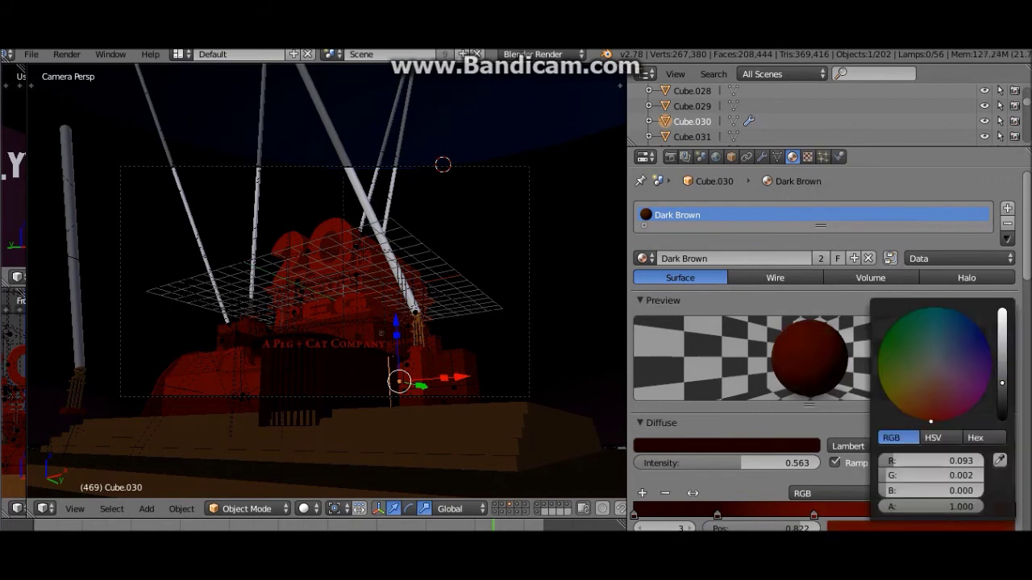
pyautogui.moveTo(905, 475); pyautogui.dragTo(878, 475)
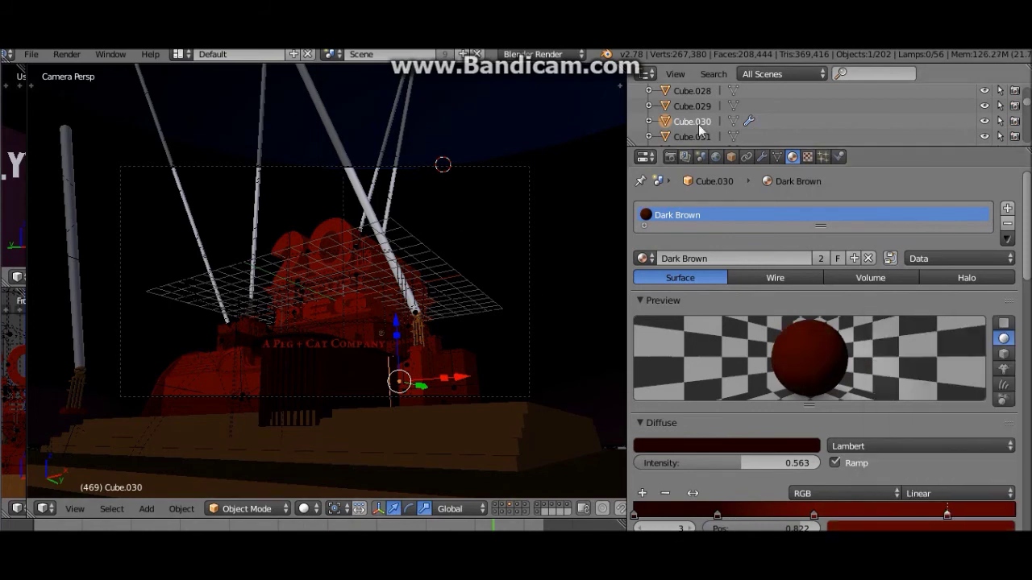
# Select the base Cube.031, go to frame 53, and recolour its Light Brown 2 diffuse and specular dark red, with specular R 0.184, G 0, B 0.002.
pyautogui.scroll(2, 592, 119)
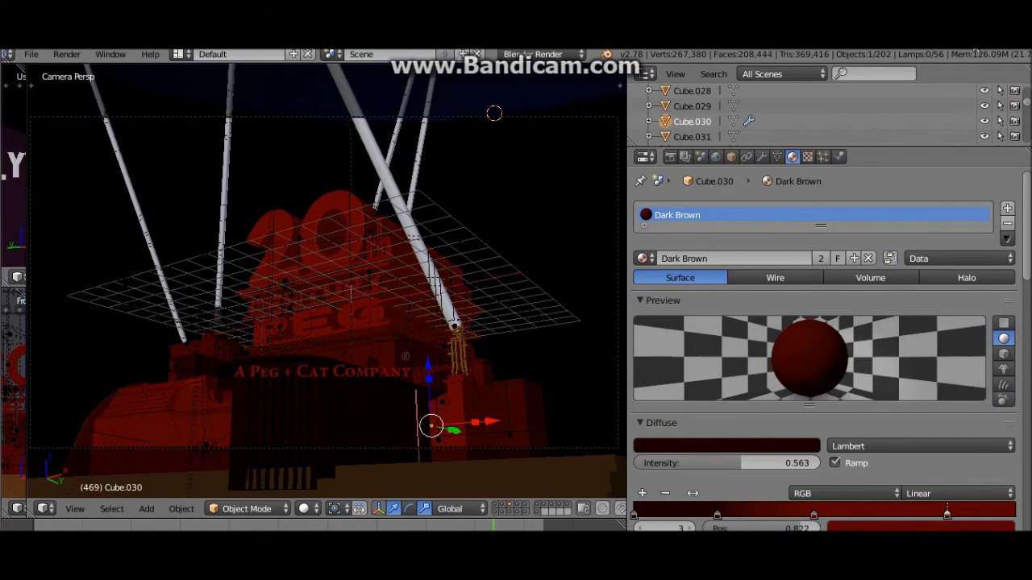
pyautogui.scroll(-1, 327, 283)
pyautogui.rightClick(379, 471)
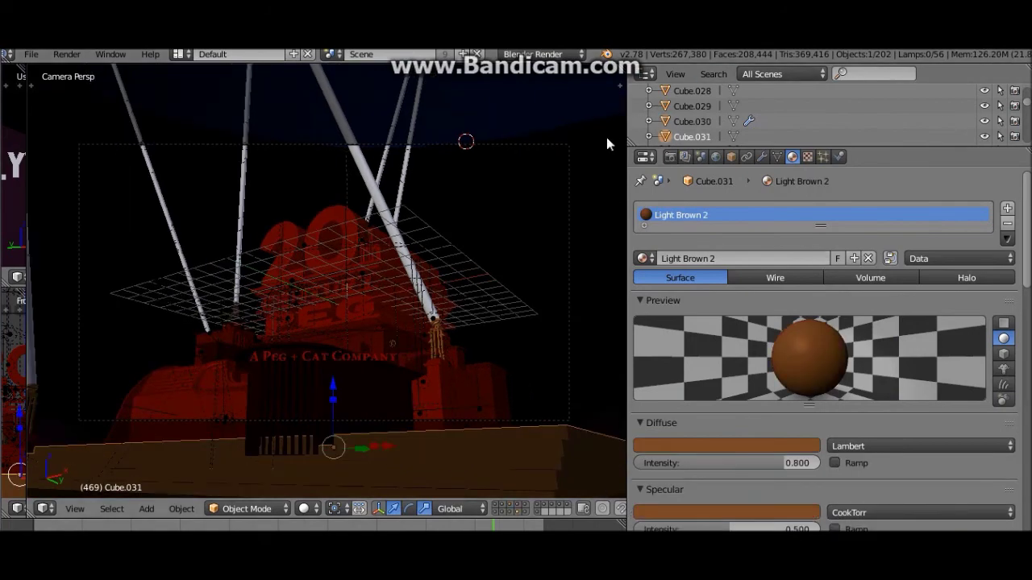
pyautogui.moveTo(489, 527); pyautogui.dragTo(85, 527)
pyautogui.click(697, 449)
pyautogui.moveTo(697, 331); pyautogui.dragTo(699, 420)
pyautogui.click(655, 511)
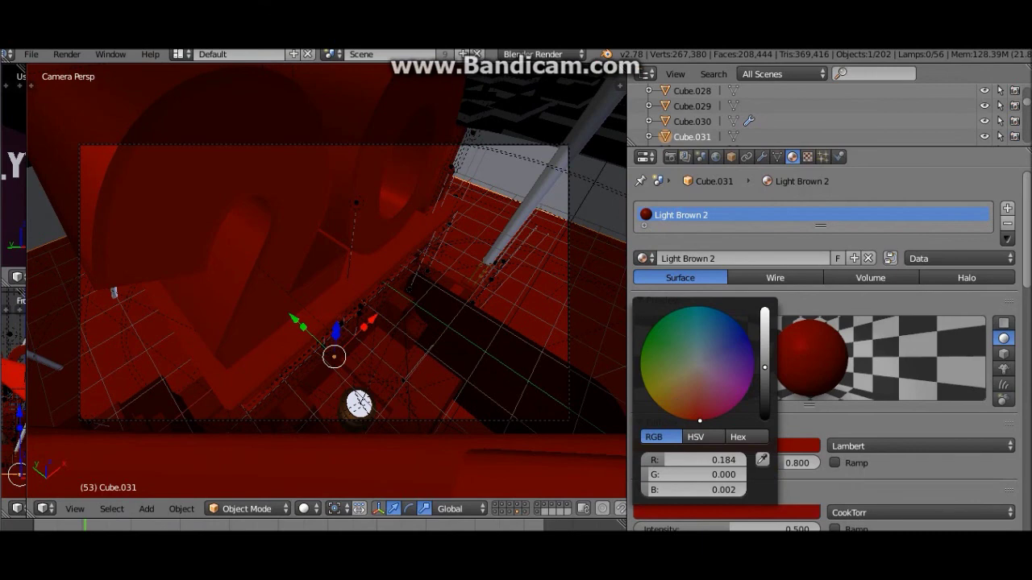
# Check the remaining settings of Cube.031's Light Brown 2 material and its texture settings.
pyautogui.scroll(-8, 867, 444)
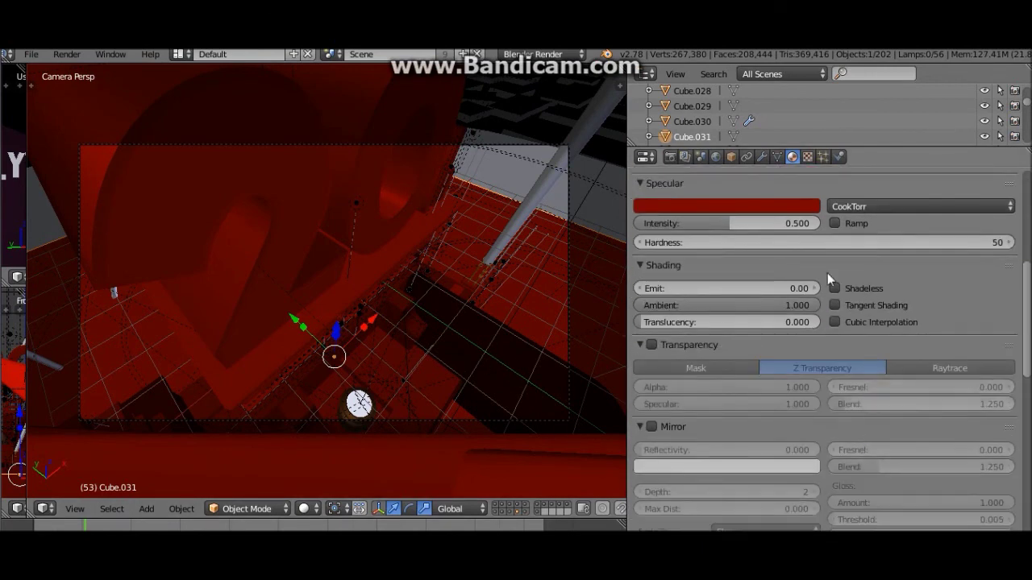
pyautogui.click(815, 155)
pyautogui.click(792, 156)
pyautogui.scroll(8, 641, 339)
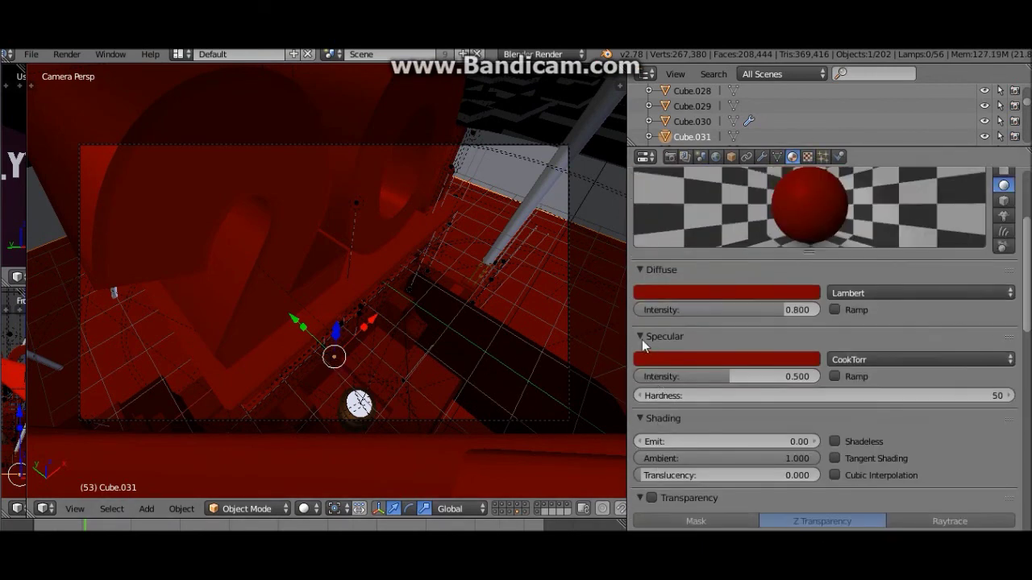
# Show the scene's render settings and go to frame 507 to examine the recoloured logo and base in the camera view.
pyautogui.click(671, 158)
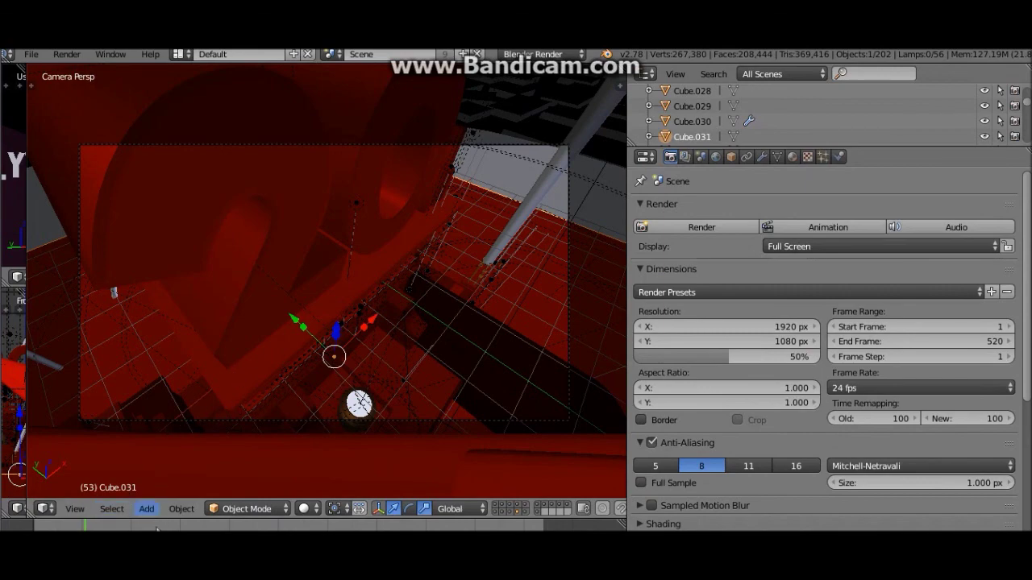
pyautogui.moveTo(166, 528); pyautogui.dragTo(537, 525)
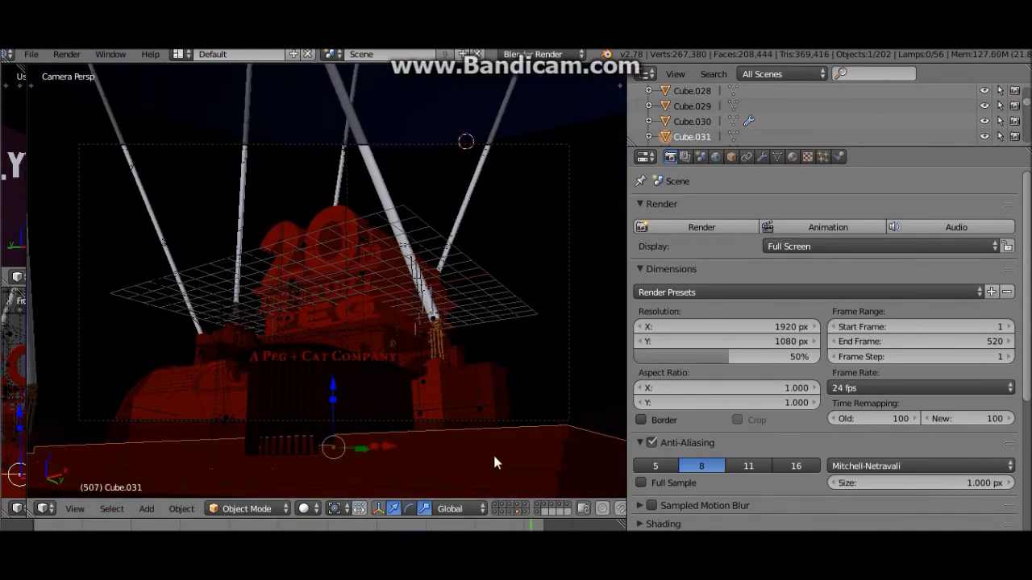
pyautogui.scroll(1, 496, 465)
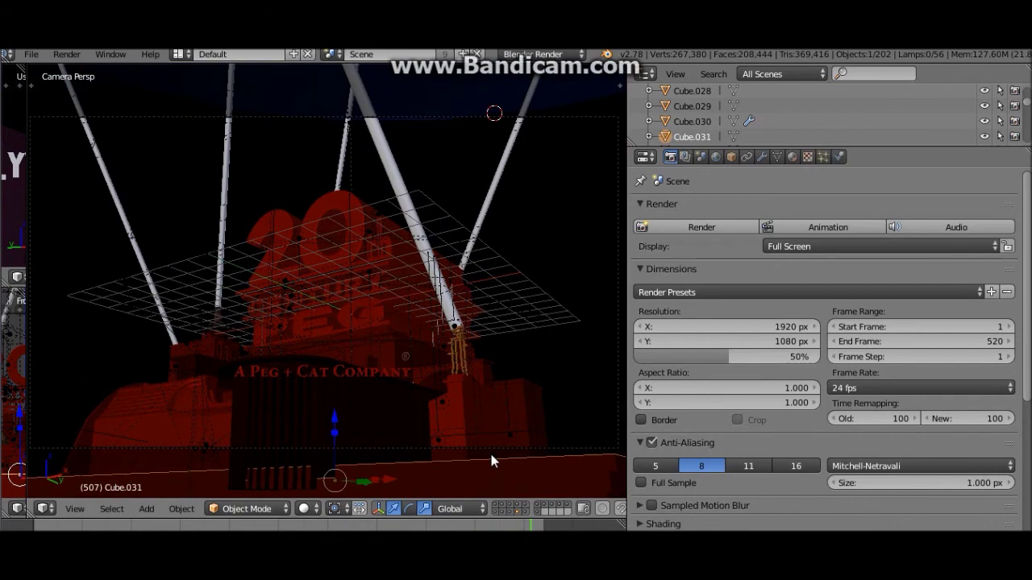
pyautogui.scroll(3, 491, 455)
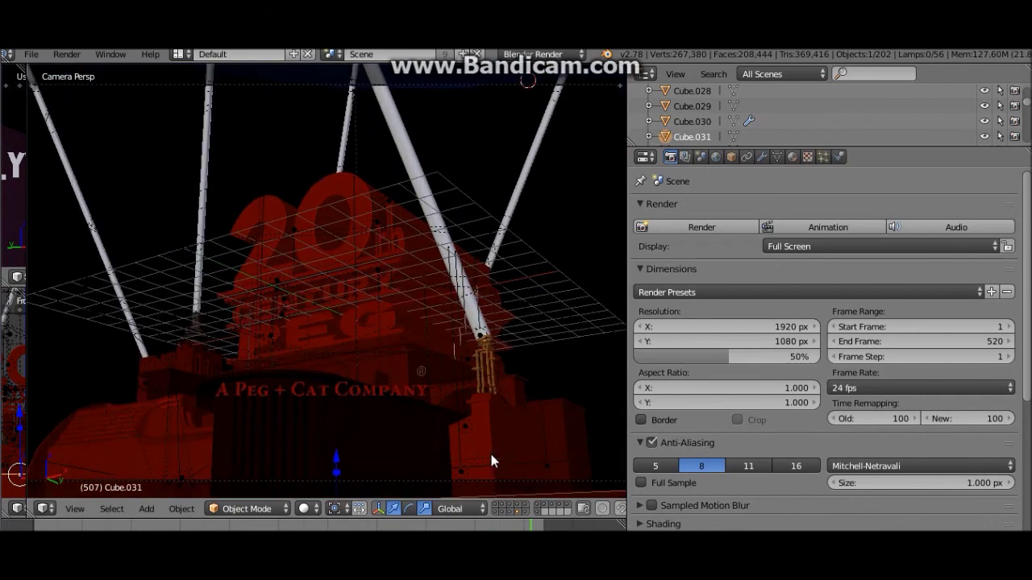
pyautogui.scroll(-4, 491, 454)
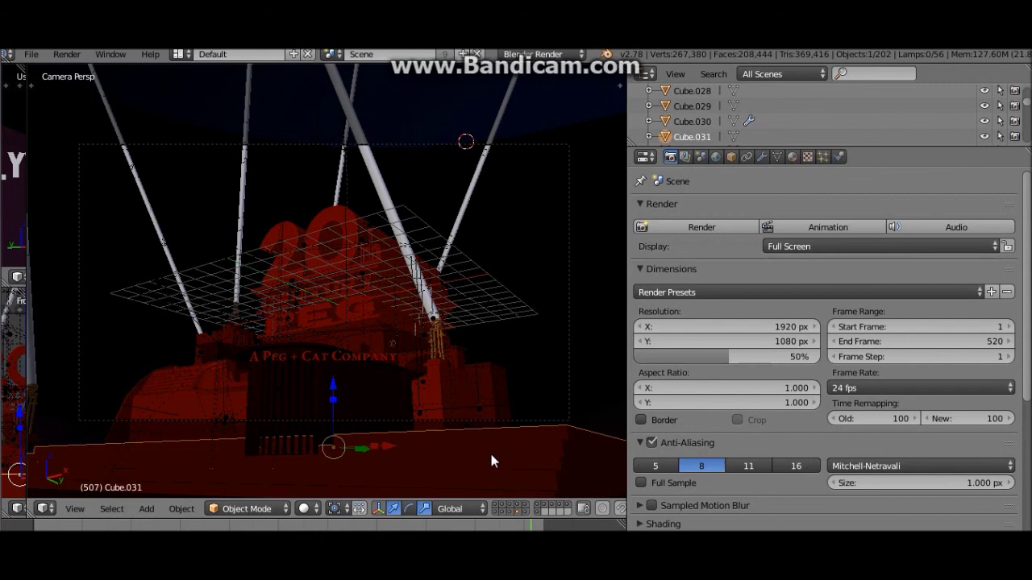
pyautogui.scroll(2, 491, 462)
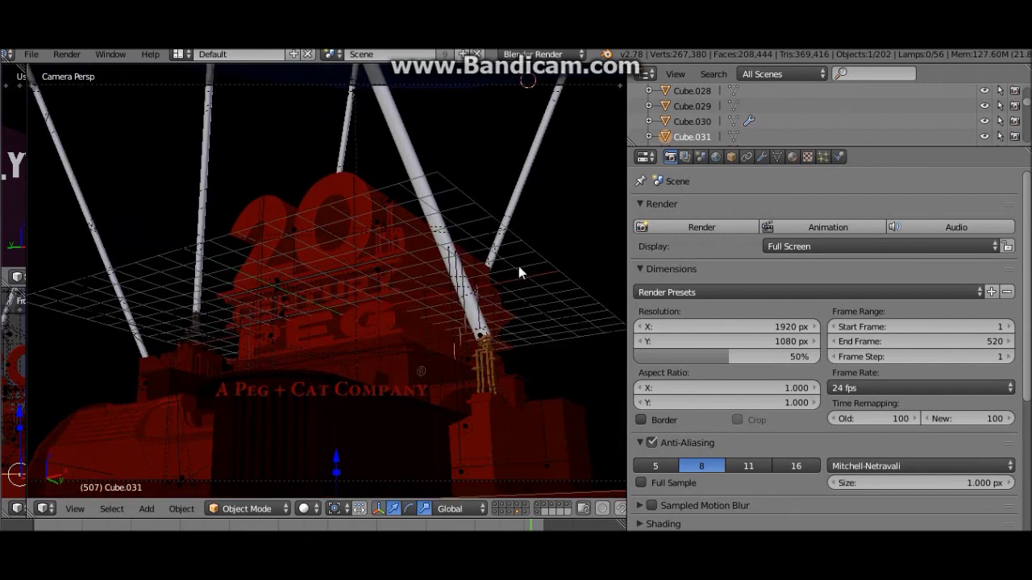